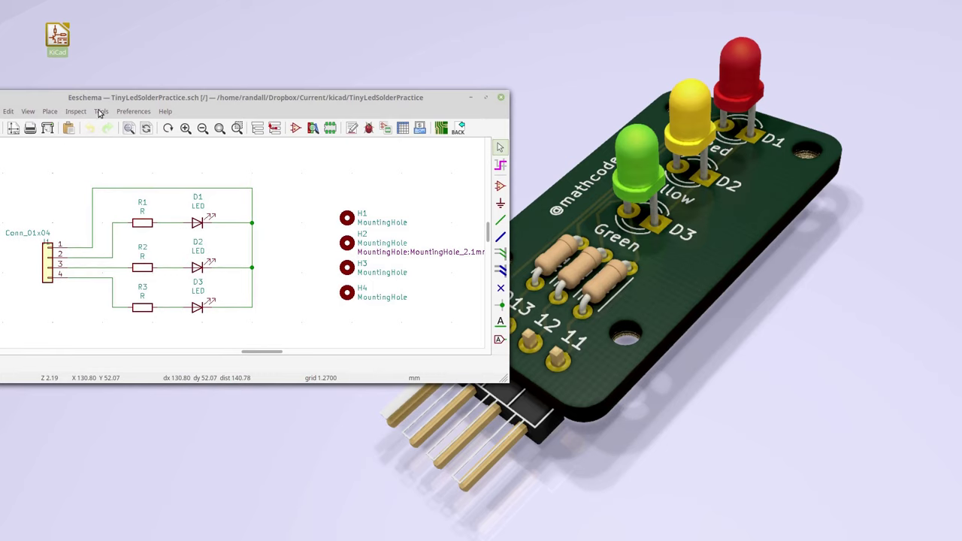
Arrange the schematic and PCB editor windows, then tilt the 3D board into a perspective view.
drag(131, 103, 294, 60)
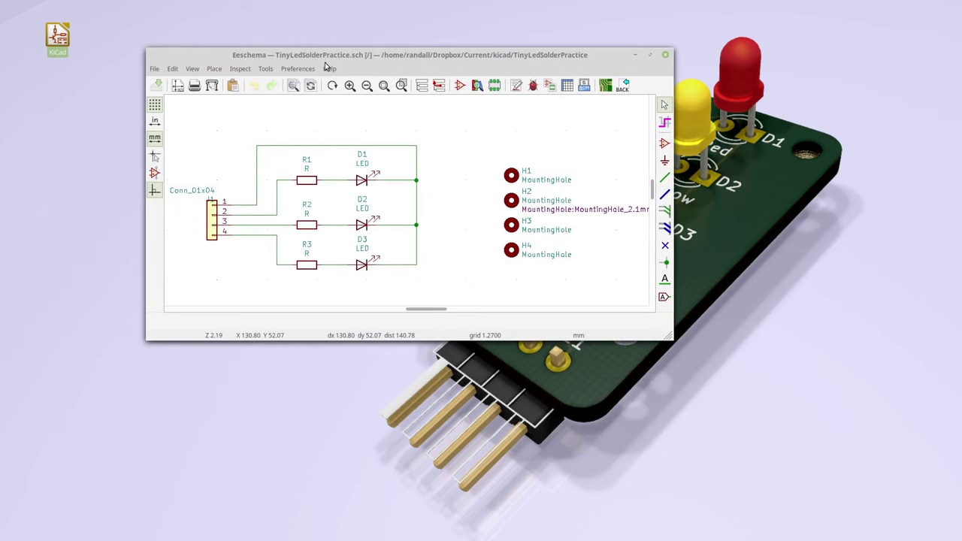
drag(472, 56, 402, 63)
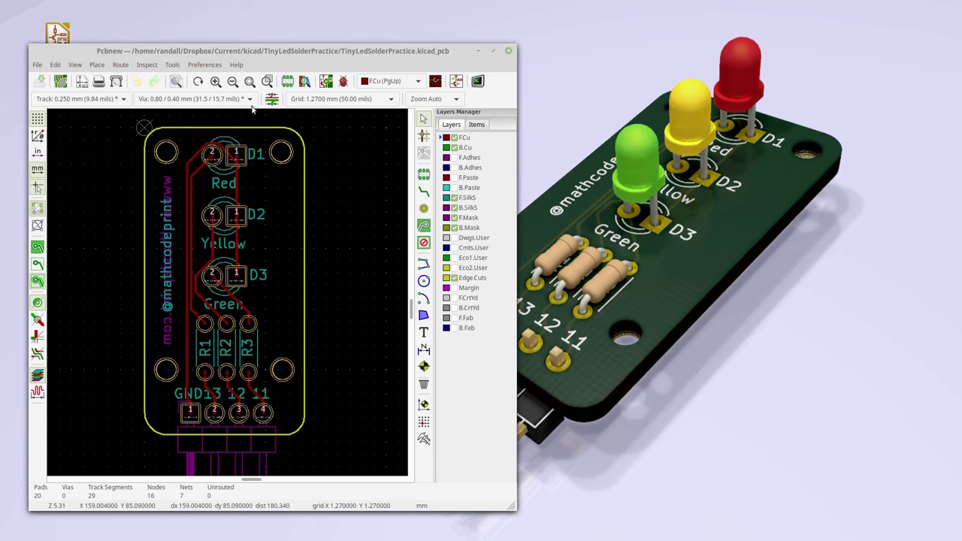
drag(284, 51, 295, 47)
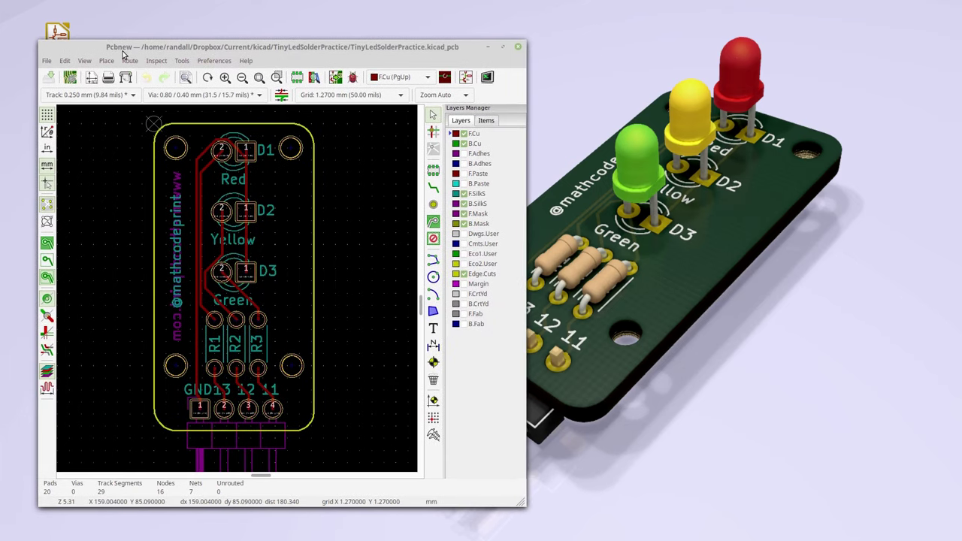
drag(217, 49, 231, 47)
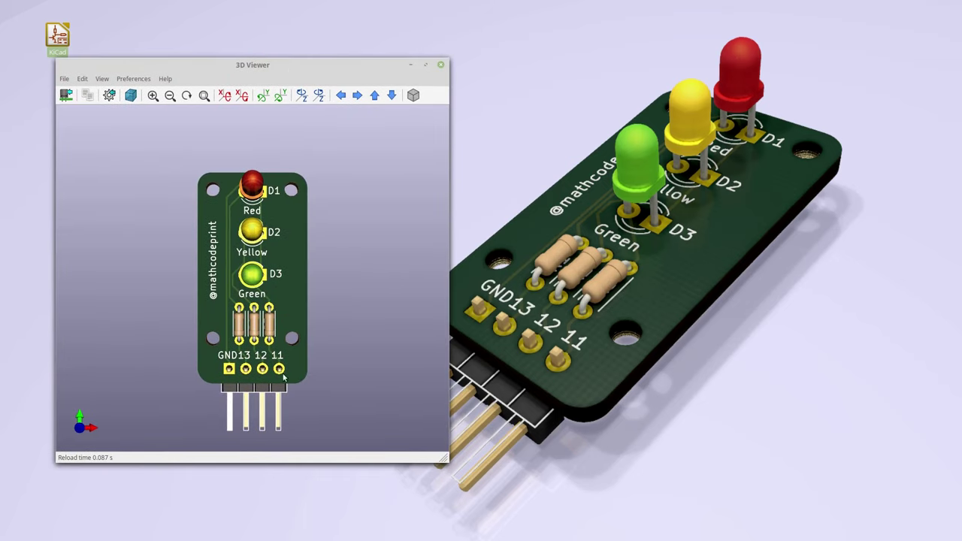
drag(289, 394, 149, 303)
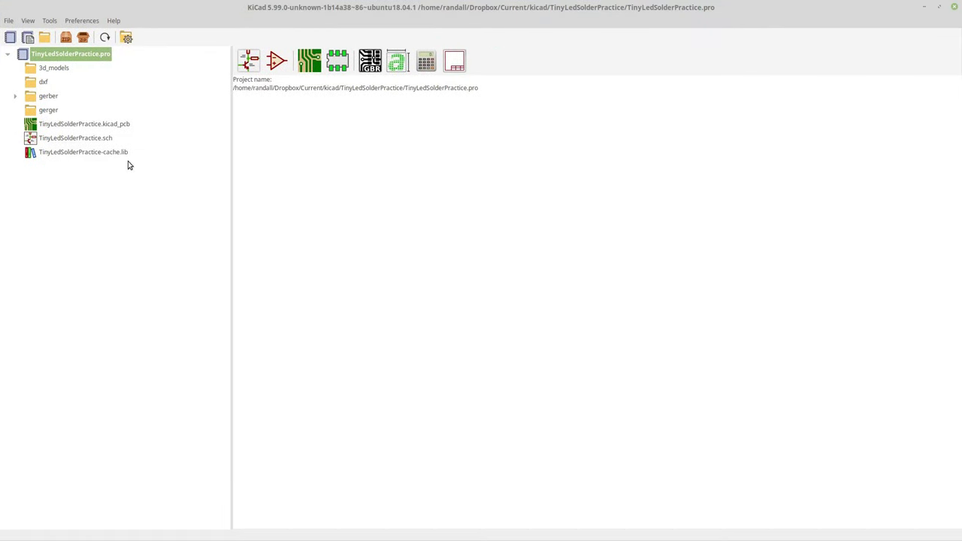
Open the File menu in the TinyLedSolderPractice project manager.
click(10, 22)
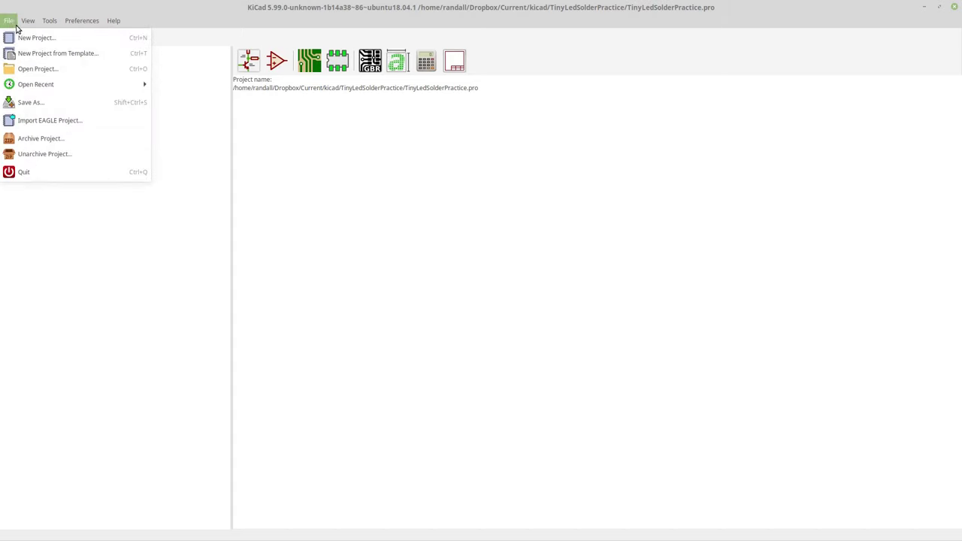
Create a new project named StopLight in its own directory in the kicad folder.
click(20, 335)
click(10, 38)
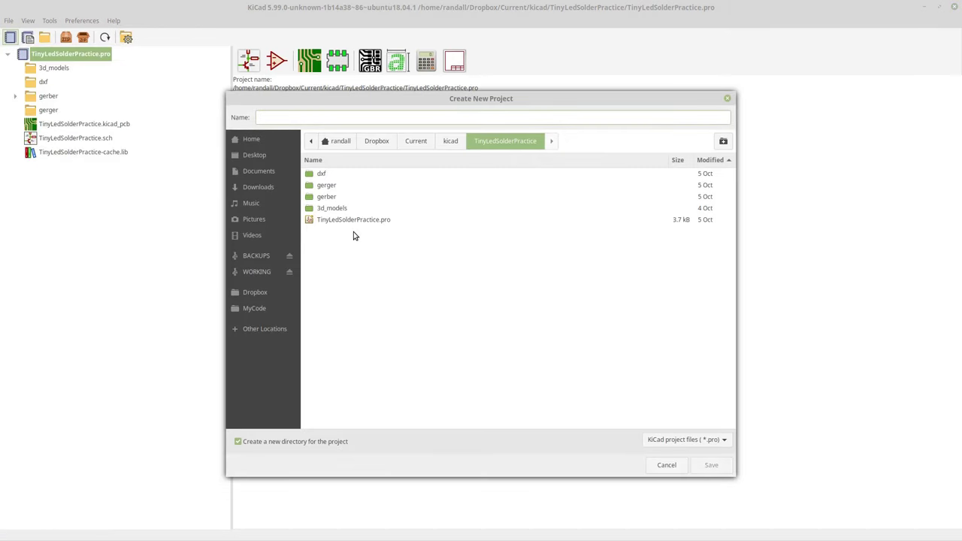
click(450, 145)
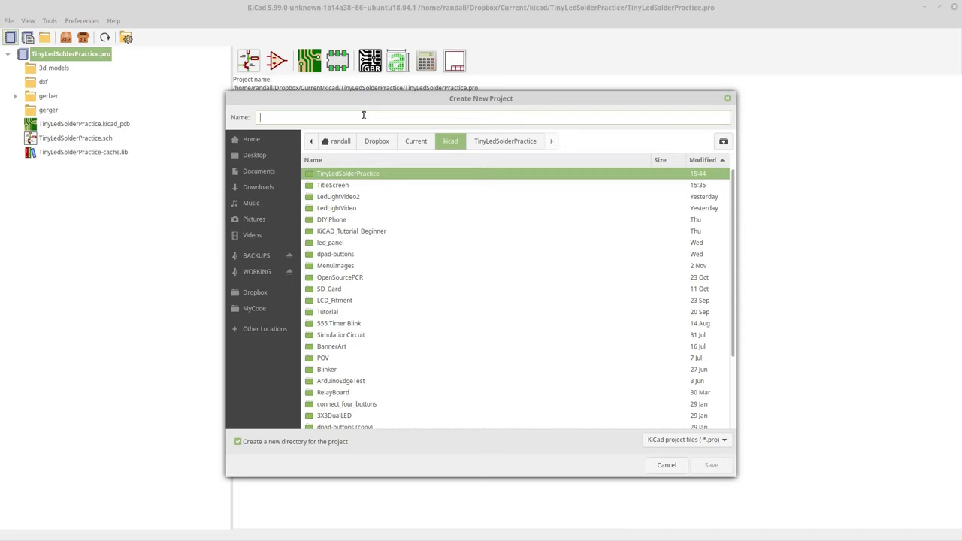
text(StopLight)
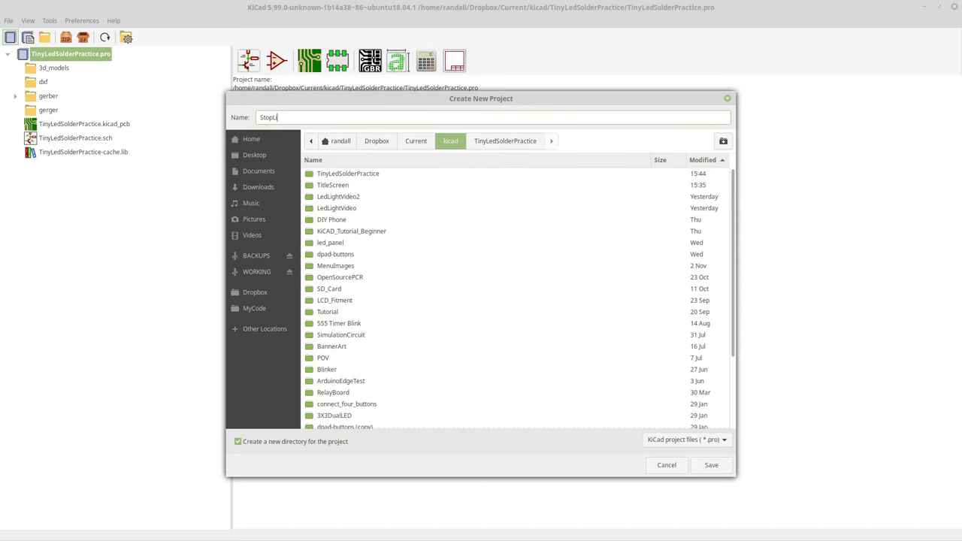
click(714, 464)
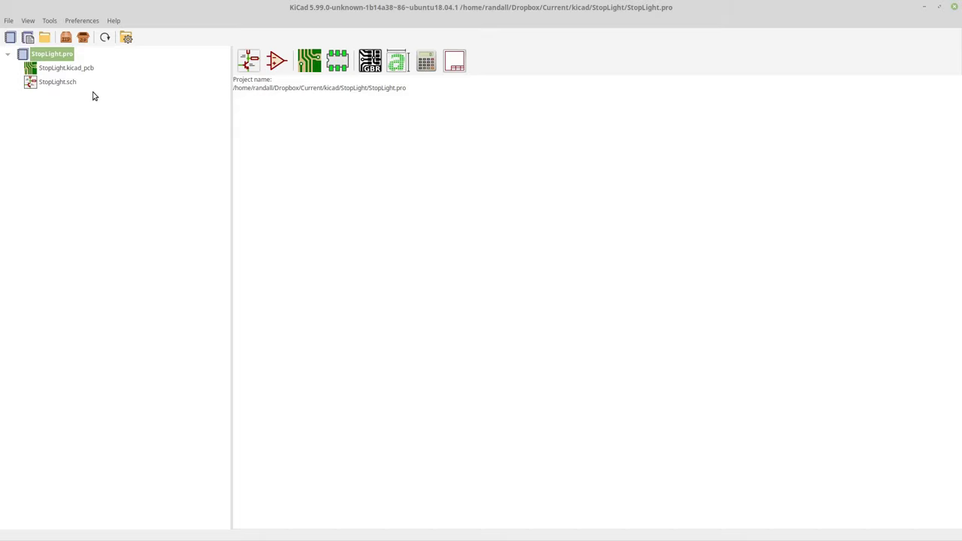
Snap the project manager to the left half and open StopLight.sch in Eeschema.
click(939, 7)
drag(554, 20, 4, 97)
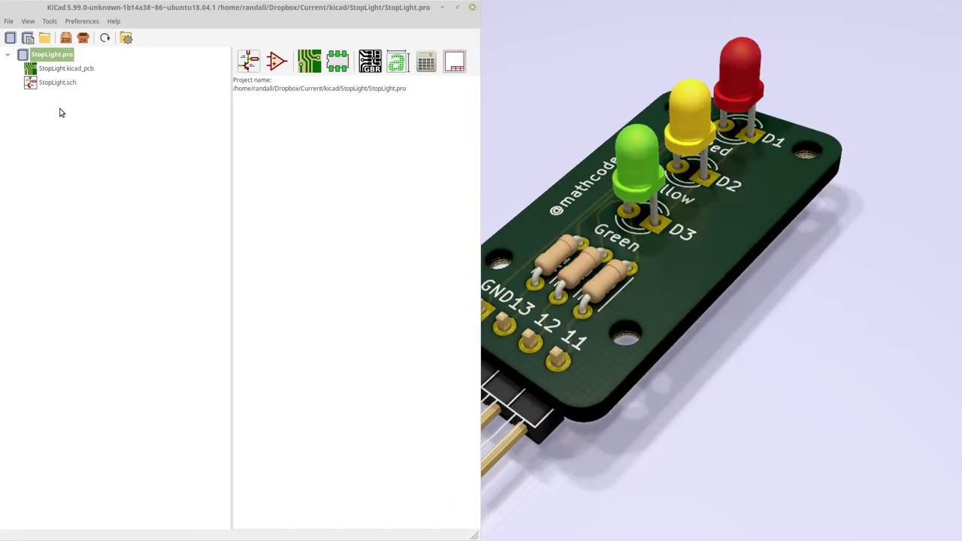
click(69, 69)
click(53, 86)
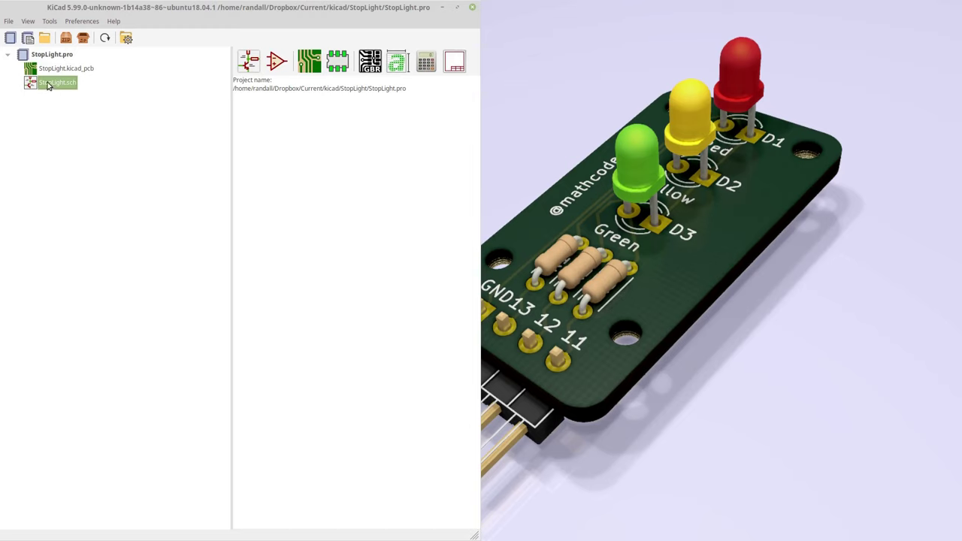
click(250, 67)
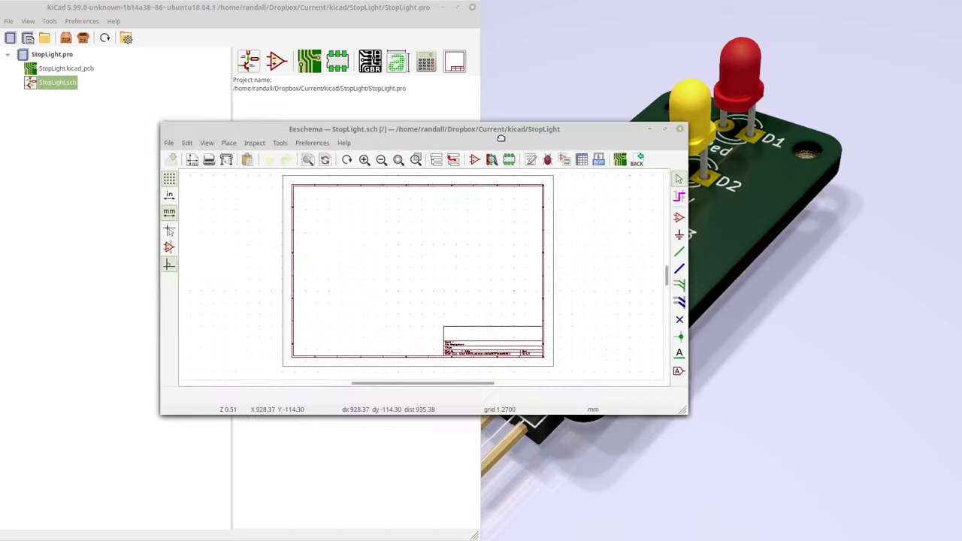
Maximize Eeschema, zoom into the sheet, and move the reference schematic window off screen.
click(669, 133)
scroll(469, 269, up, 5)
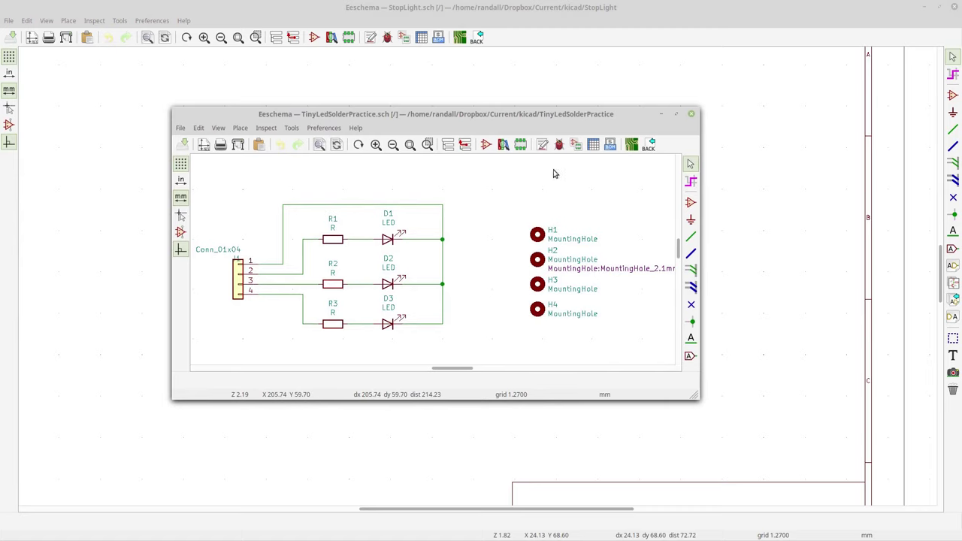
drag(556, 114, 0, 147)
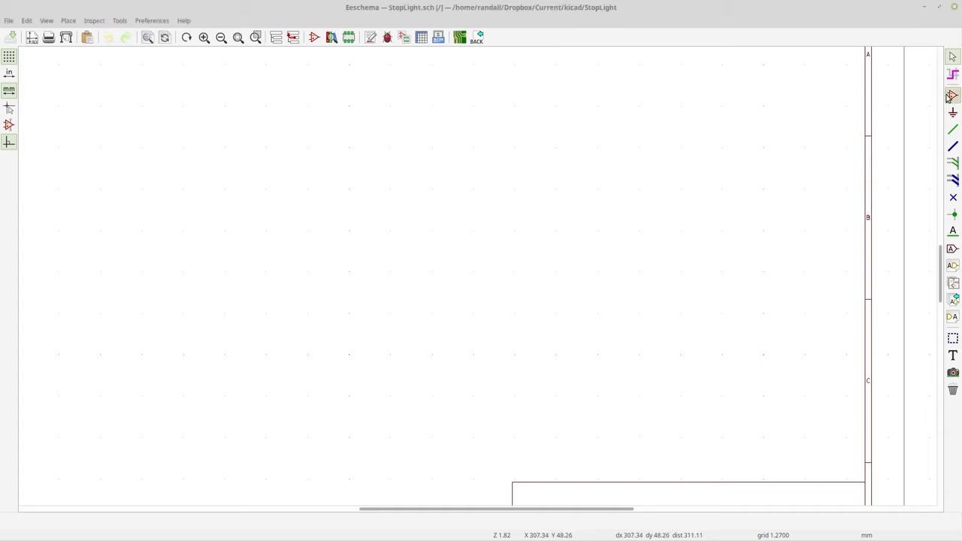
Place a Device LED symbol on the sheet after dismissing the Arduino_Nano library error.
click(473, 205)
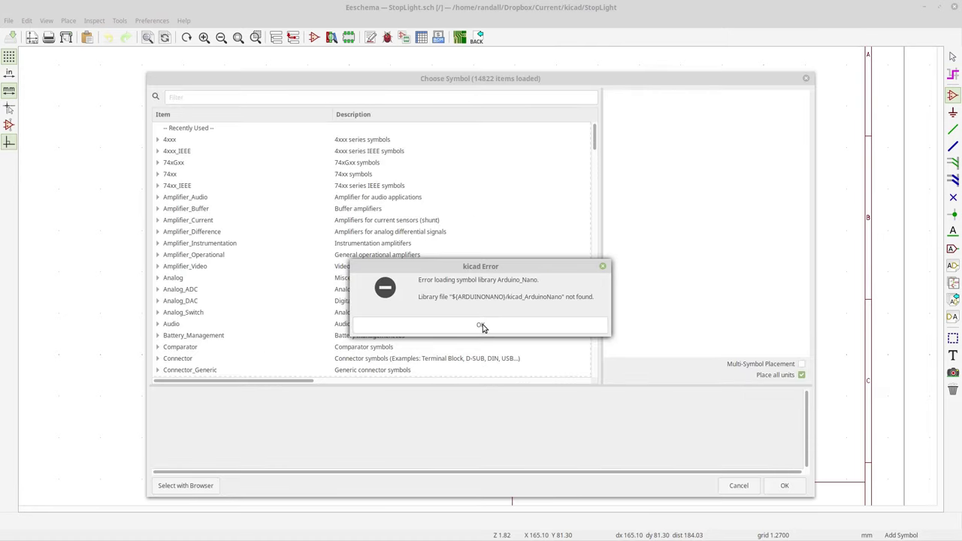
click(483, 325)
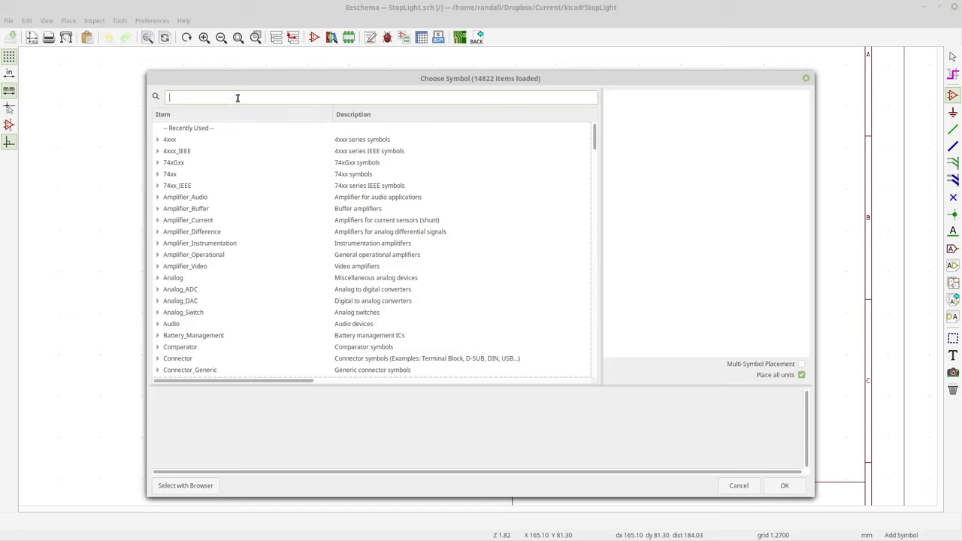
text(LED)
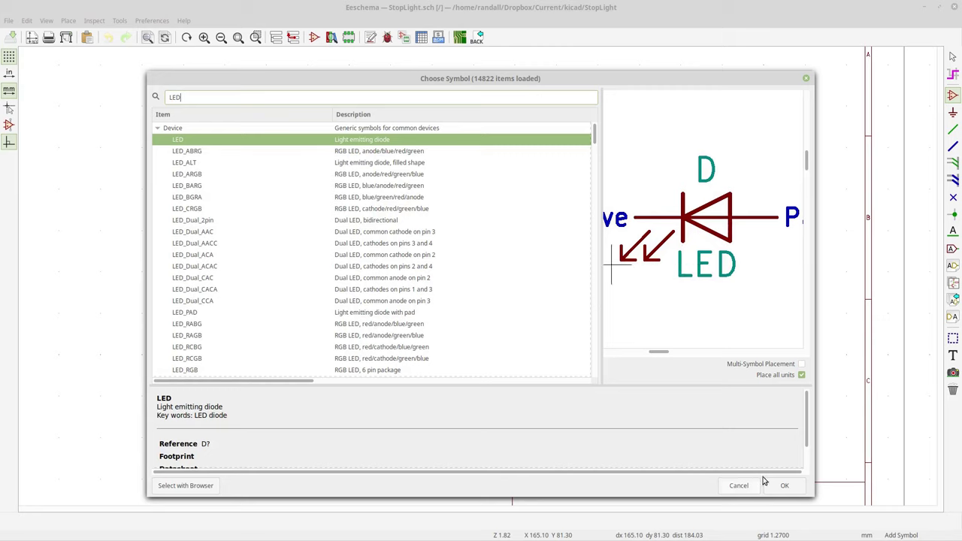
click(784, 487)
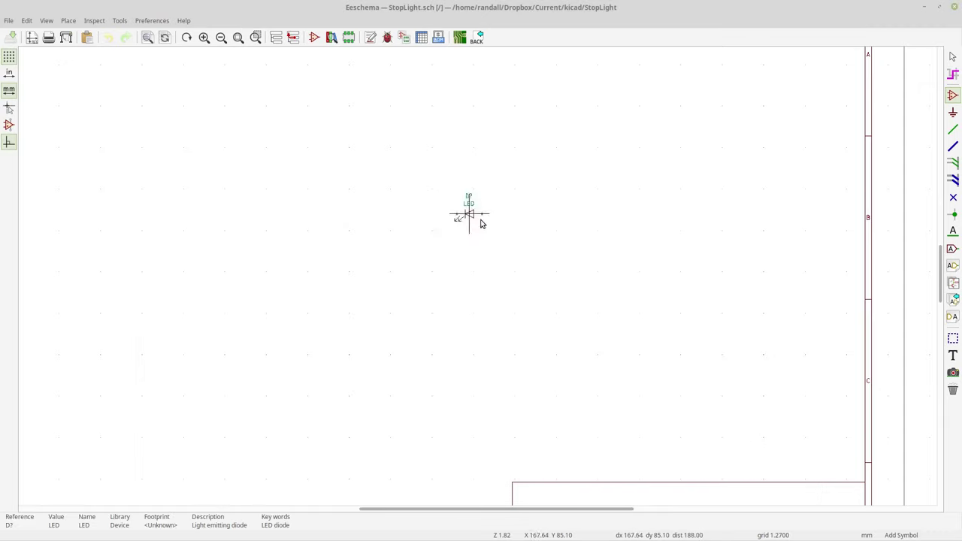
scroll(486, 211, up, 3)
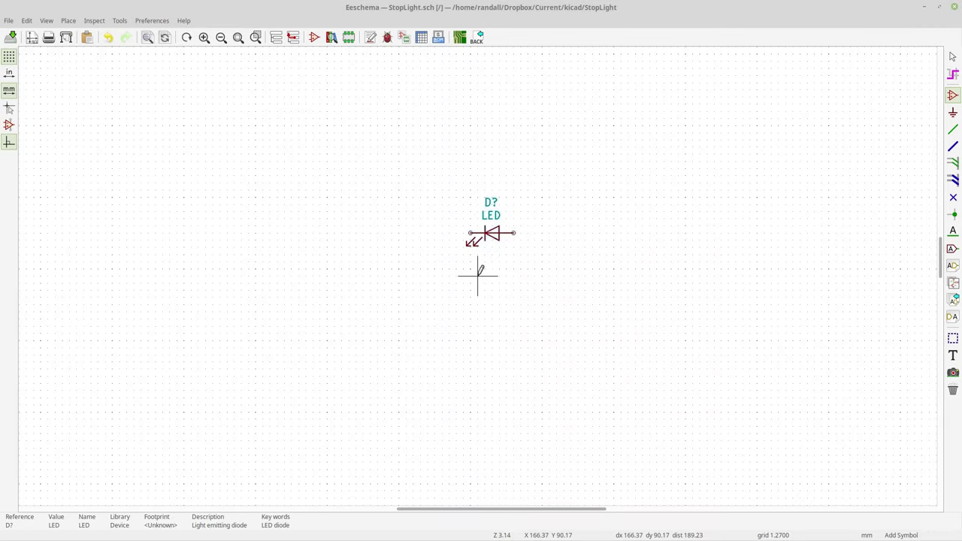
middle_drag(481, 276, 578, 240)
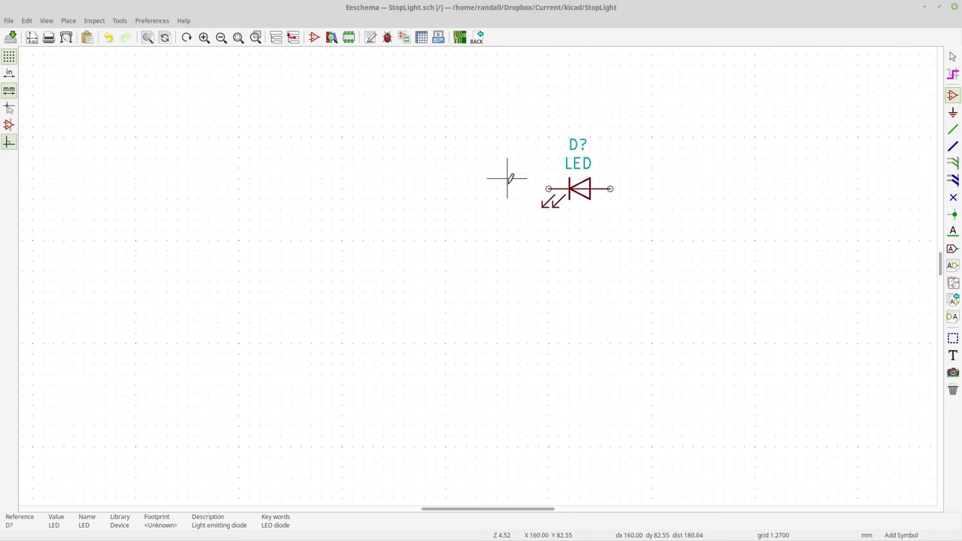
Place a Device R resistor symbol just left of the LED.
click(414, 188)
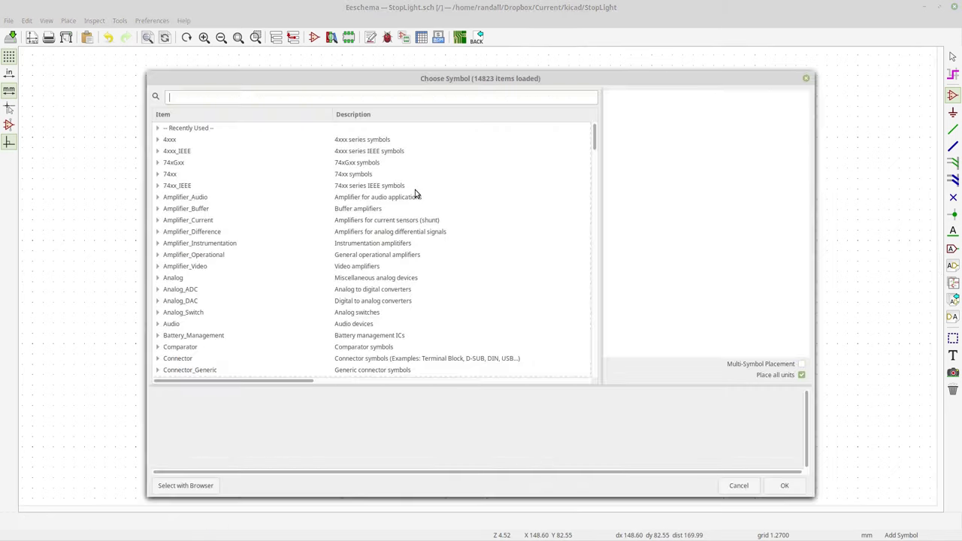
text(r)
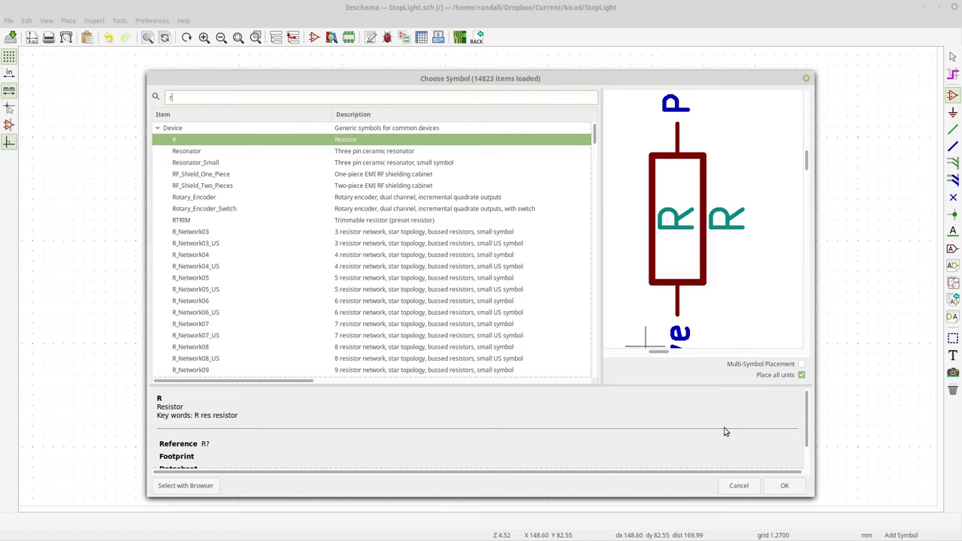
click(788, 488)
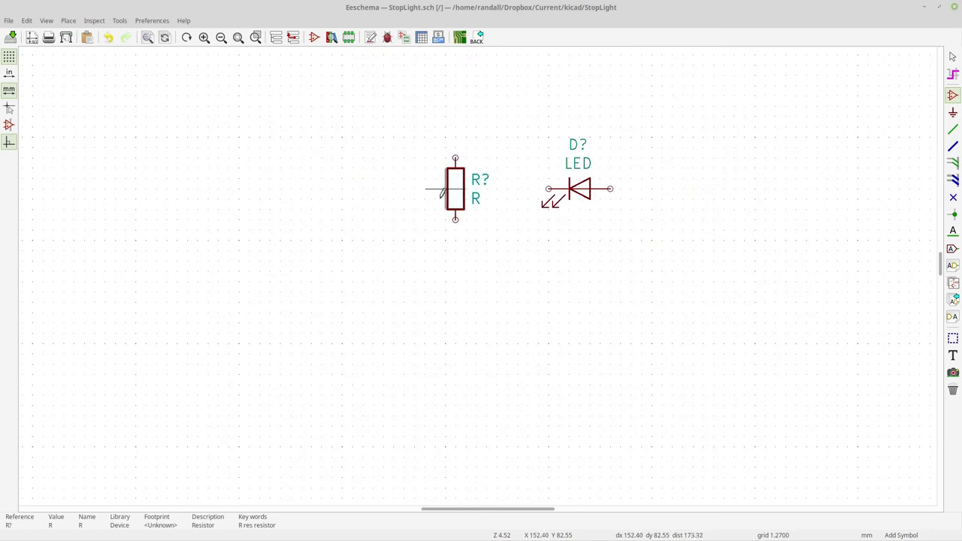
click(444, 198)
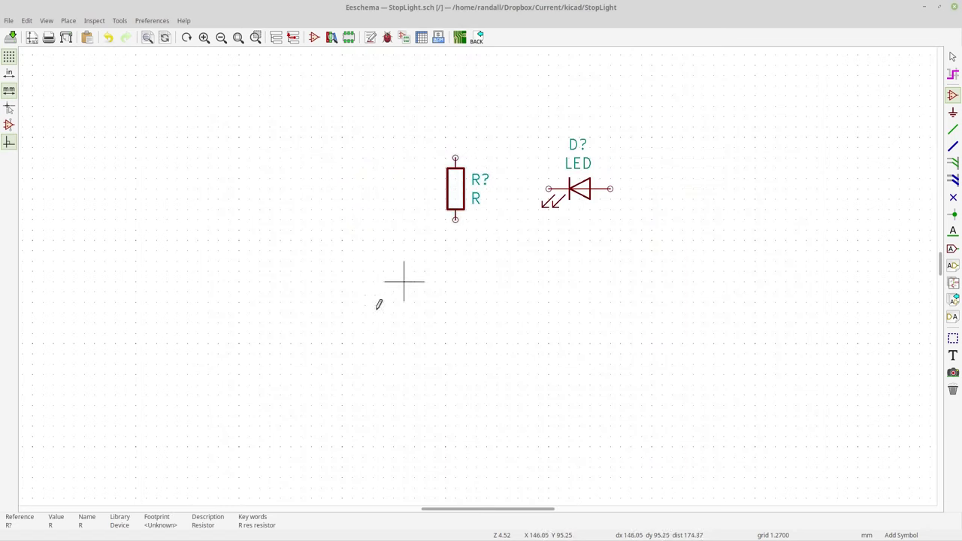
Find Conn_01x04 under Connector_Generic and place it left of the resistor.
click(342, 261)
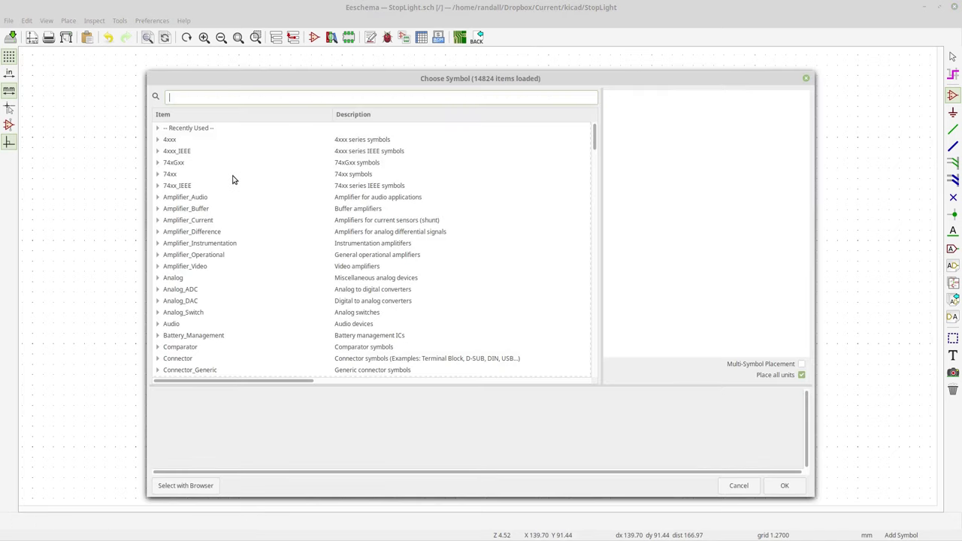
text(conn)
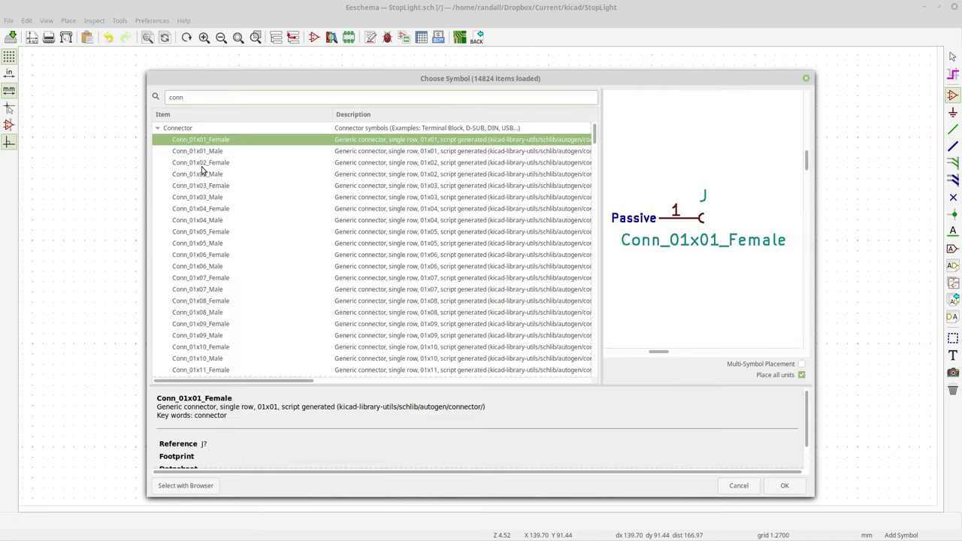
click(158, 130)
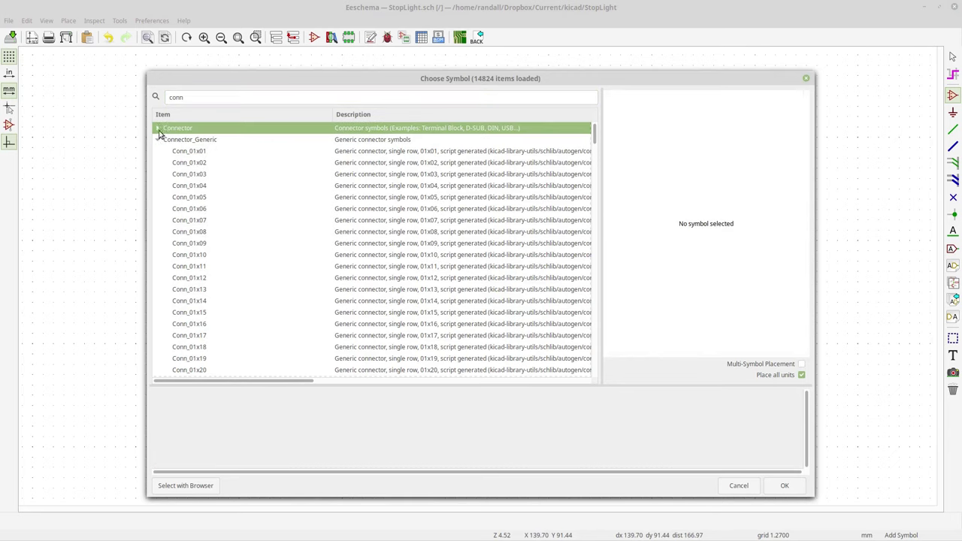
click(196, 188)
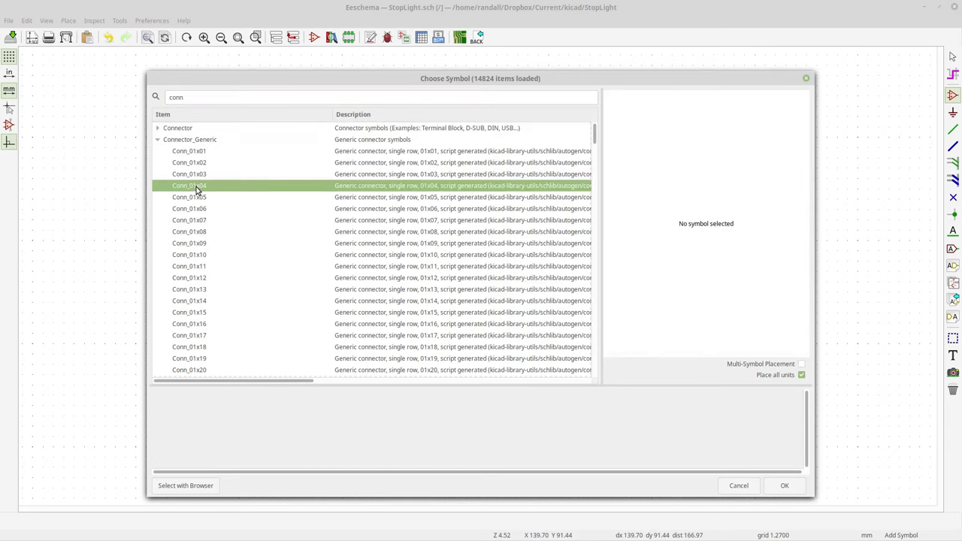
click(159, 141)
click(157, 152)
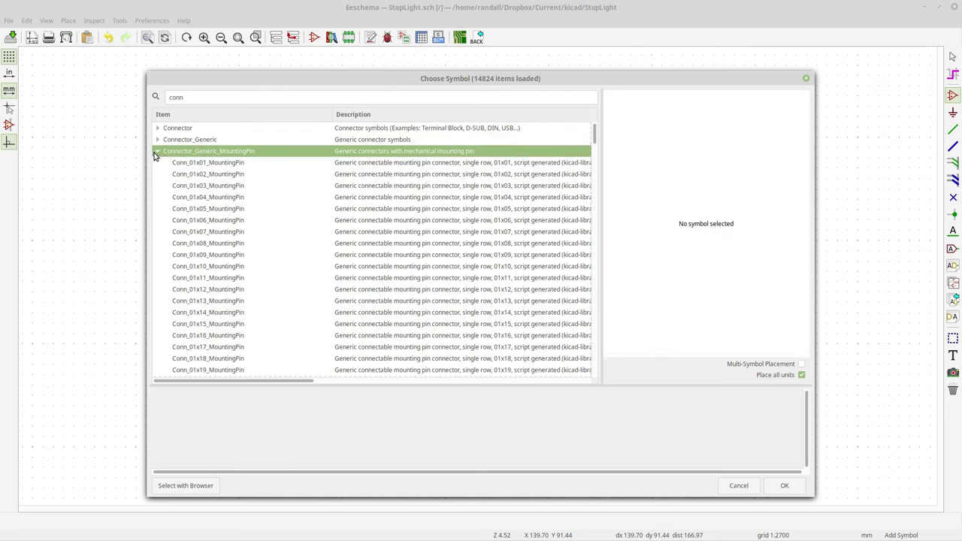
click(162, 164)
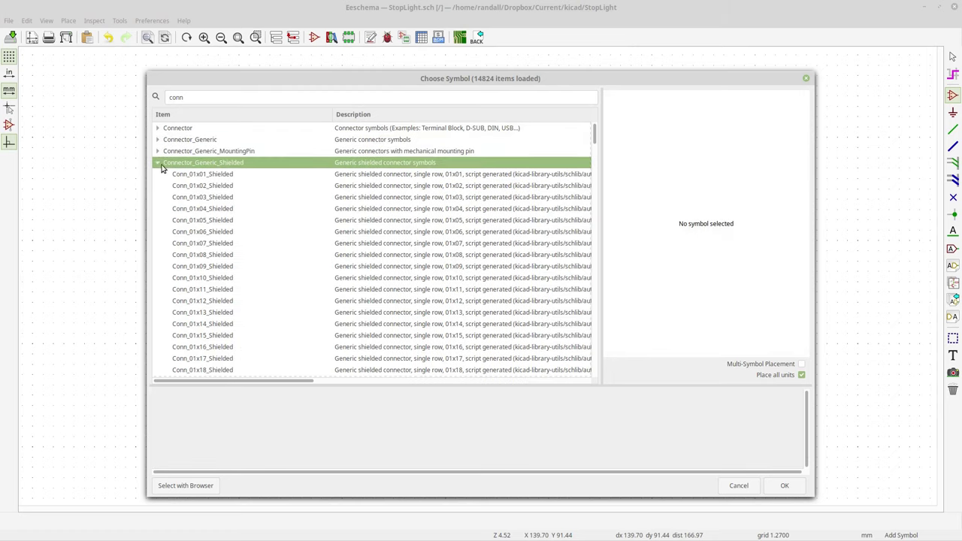
click(157, 140)
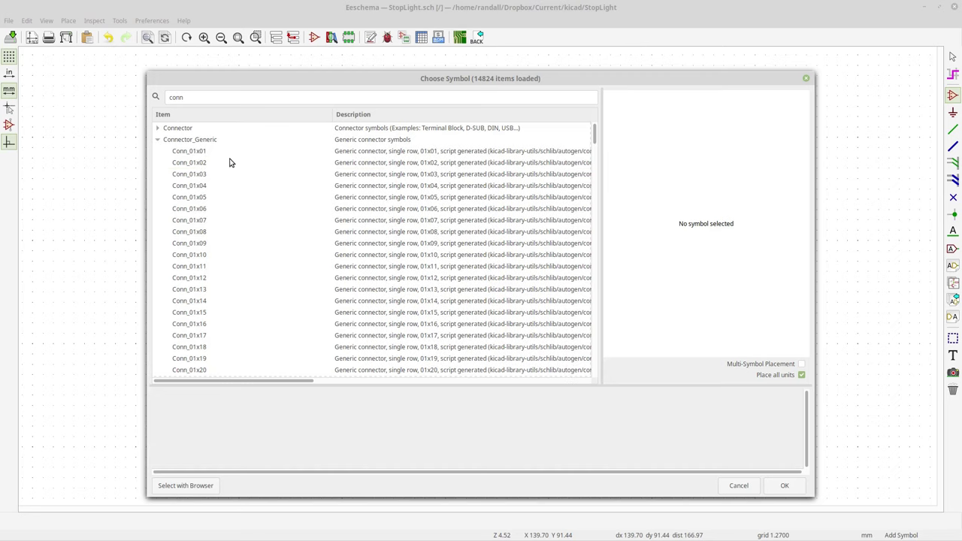
click(204, 187)
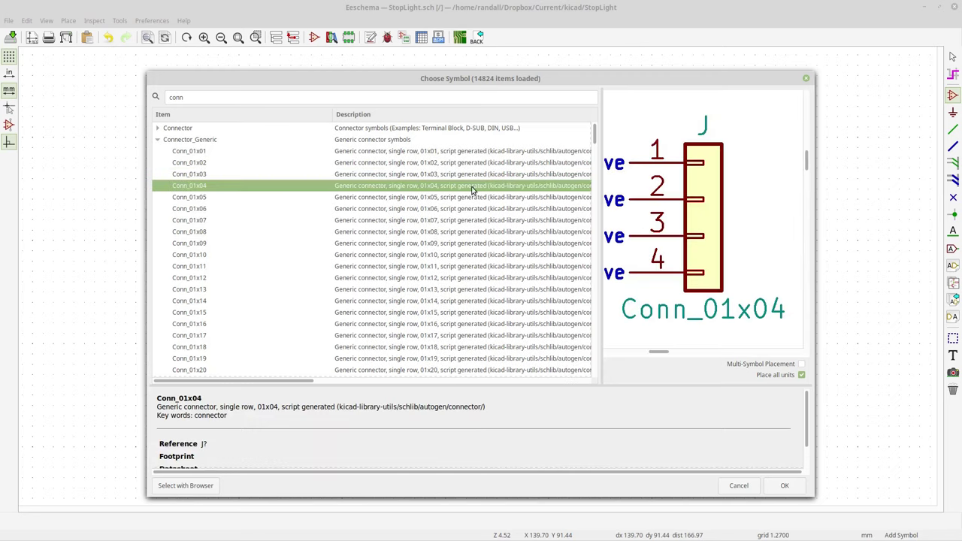
click(784, 486)
click(280, 274)
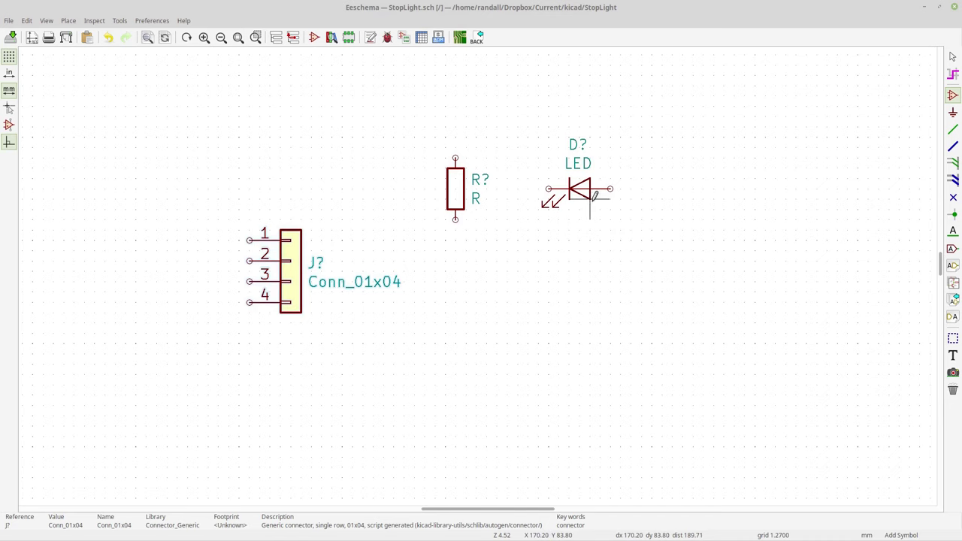
Rotate the LED so it faces the opposite way.
click(952, 57)
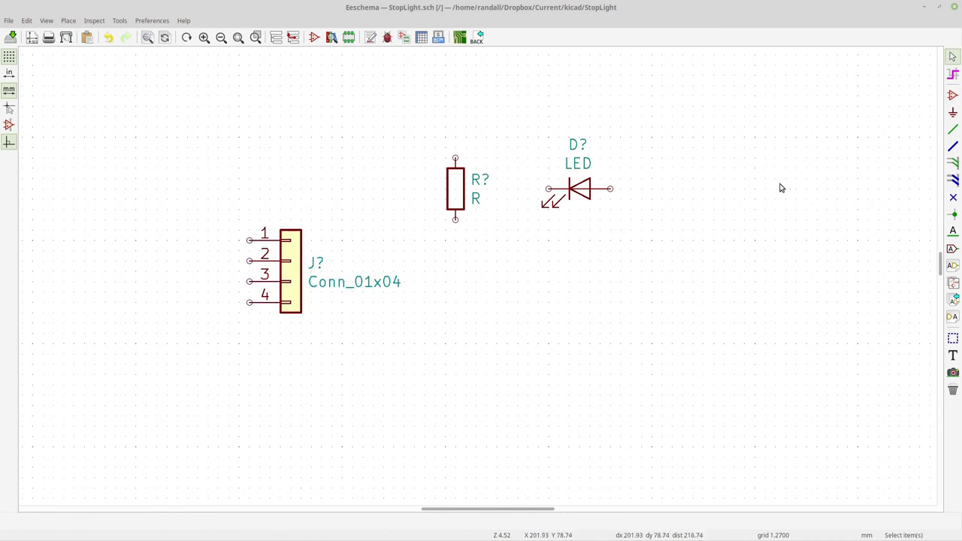
click(583, 195)
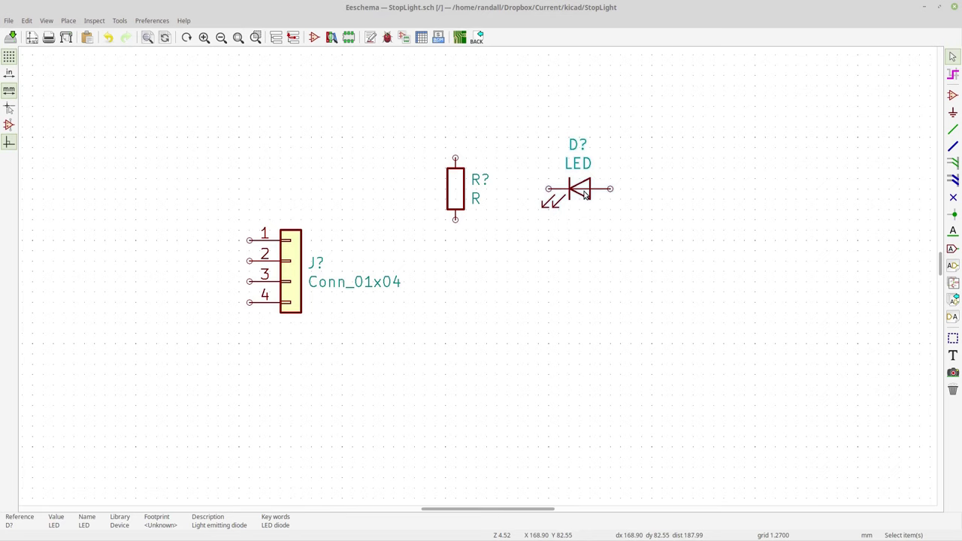
key(r)
key(r)
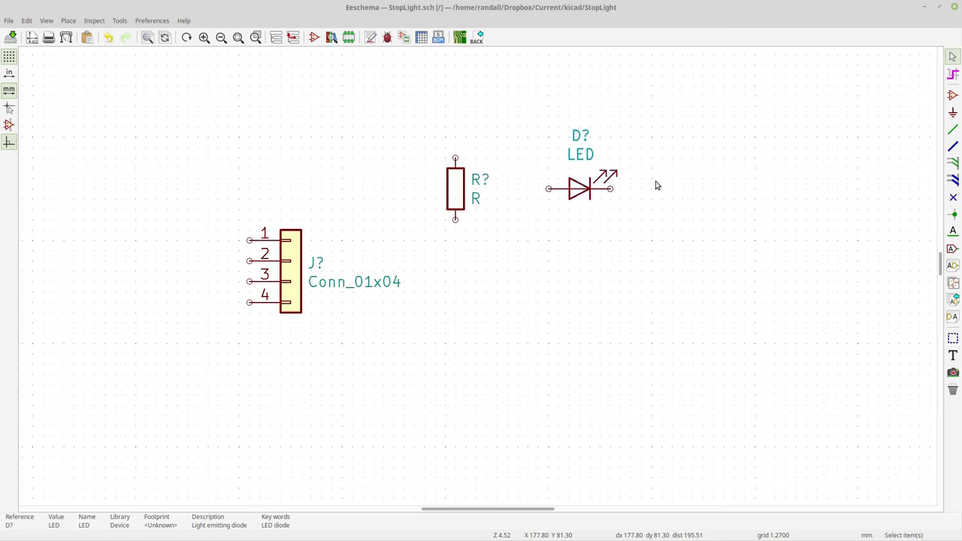
right_click(578, 197)
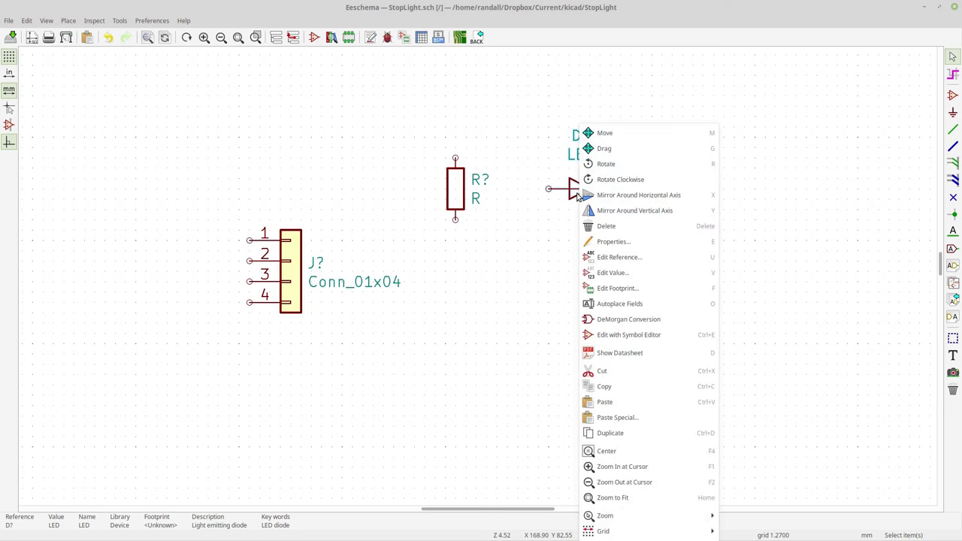
click(611, 433)
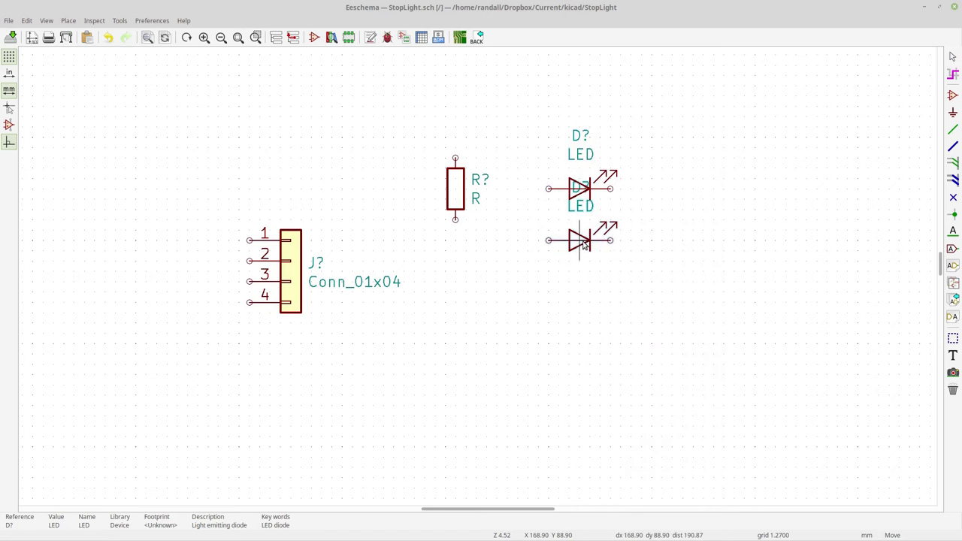
key(Escape)
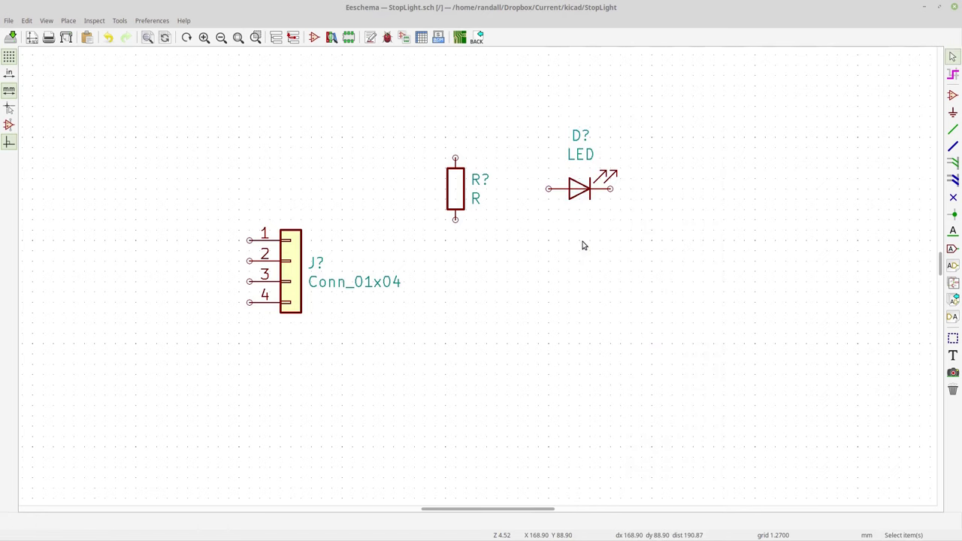
Duplicate the LED twice, stacking three LEDs vertically.
click(577, 189)
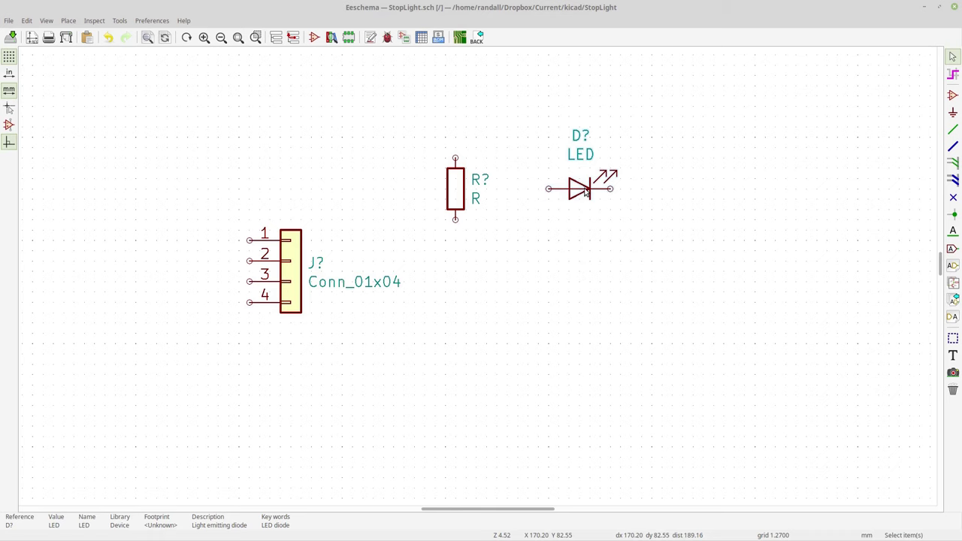
key(ctrl+d)
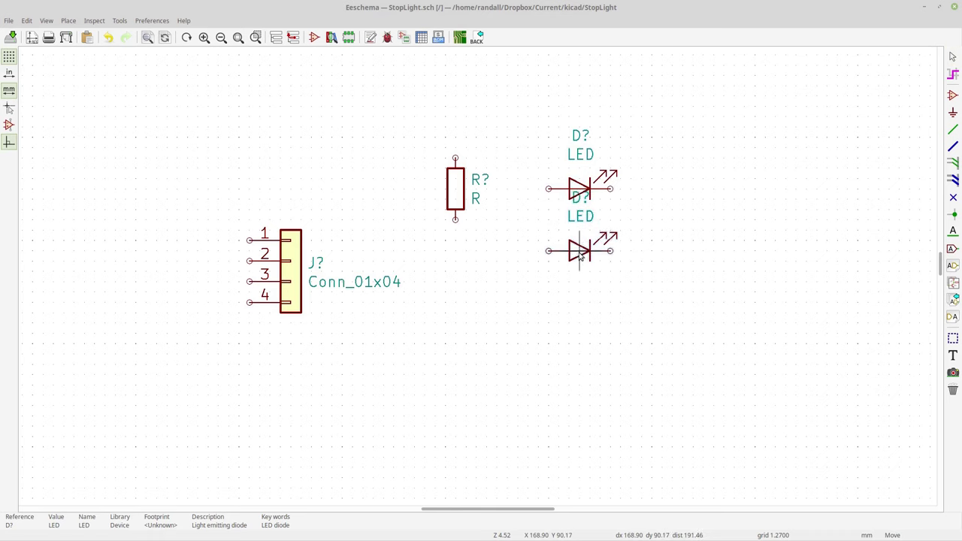
click(579, 280)
key(ctrl+f)
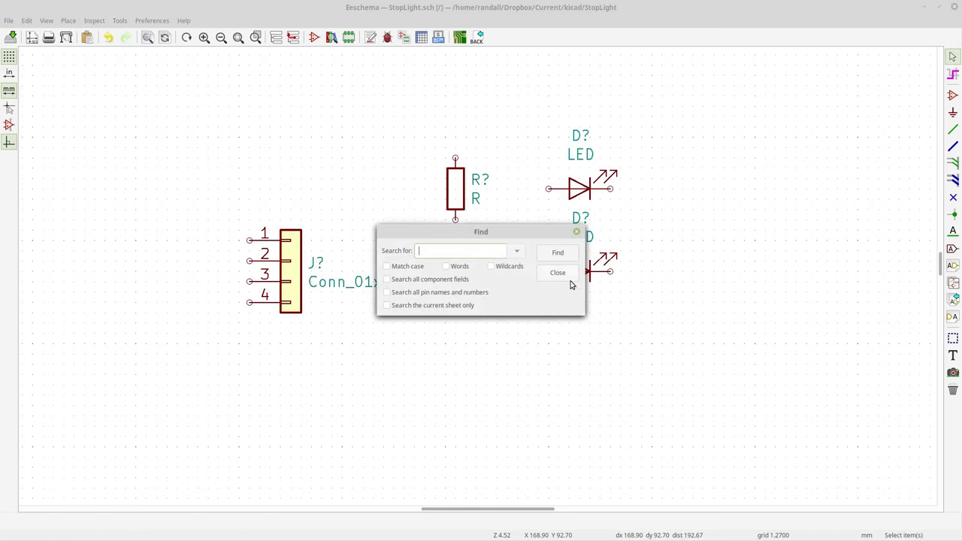
click(569, 278)
click(579, 279)
key(ctrl+d)
click(585, 359)
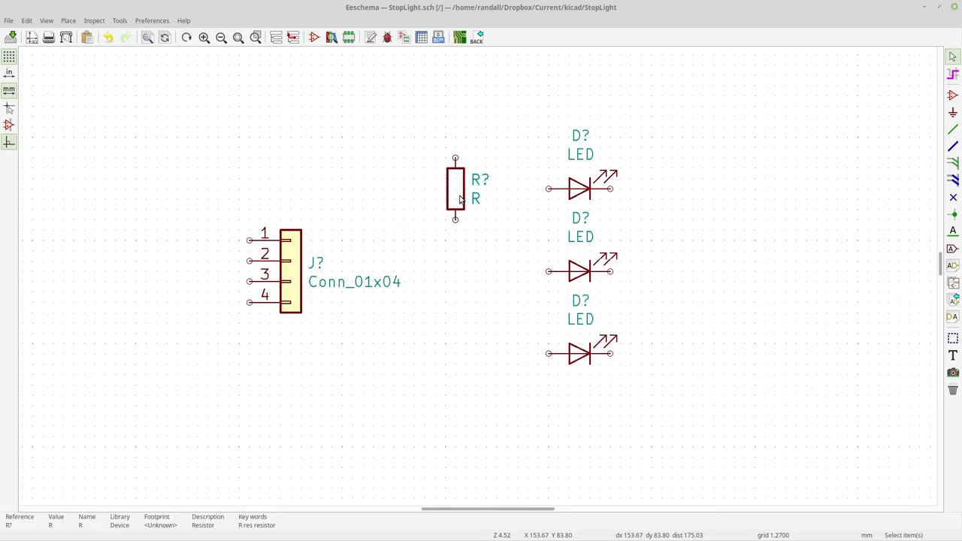
Turn the resistor horizontal and duplicate it beside each of the three LEDs.
key(r)
key(ctrl+d)
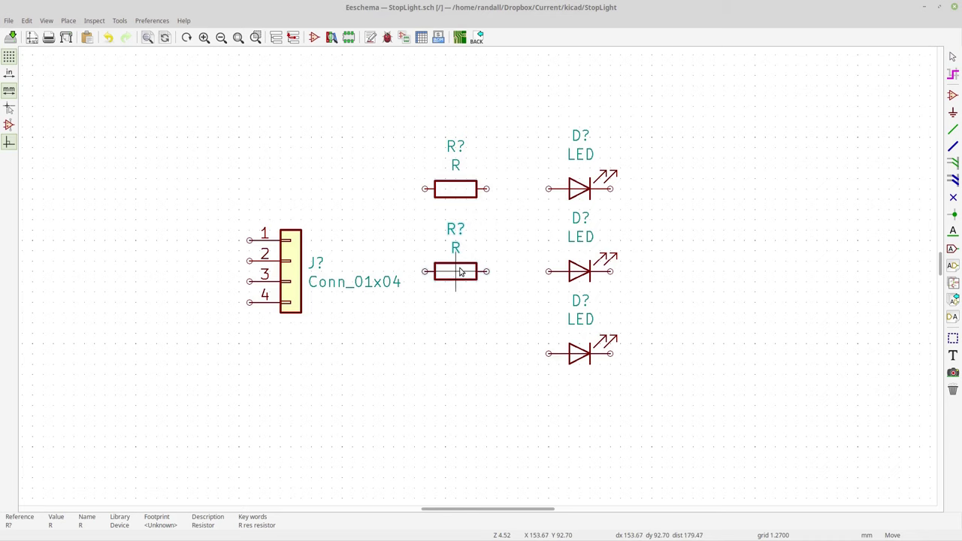
key(ctrl+d)
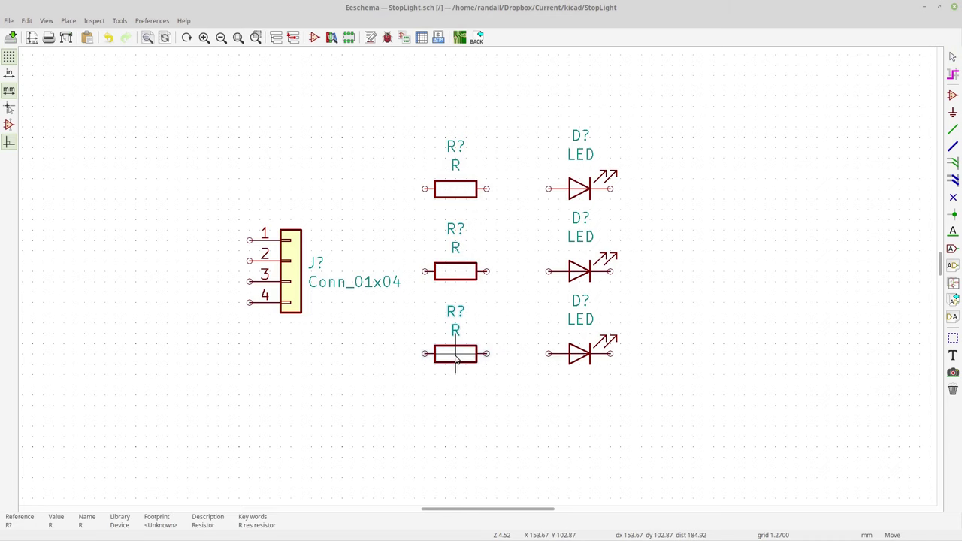
click(456, 359)
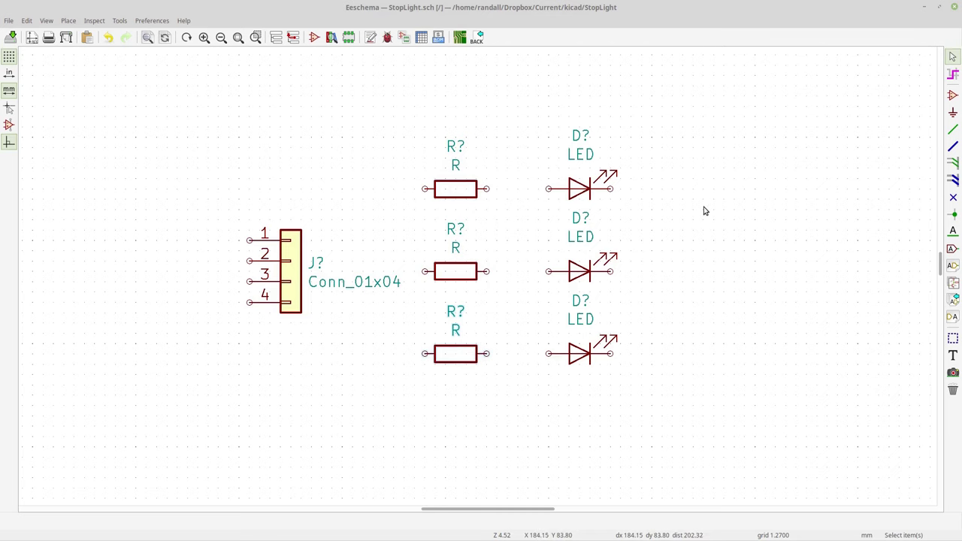
Place a Mechanical MountingHole symbol to the right of the LEDs.
click(953, 96)
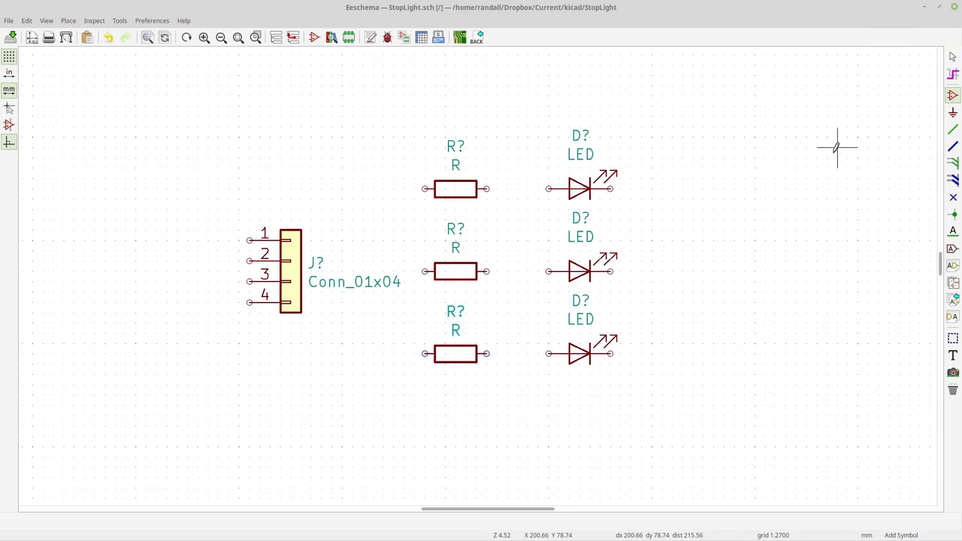
click(734, 188)
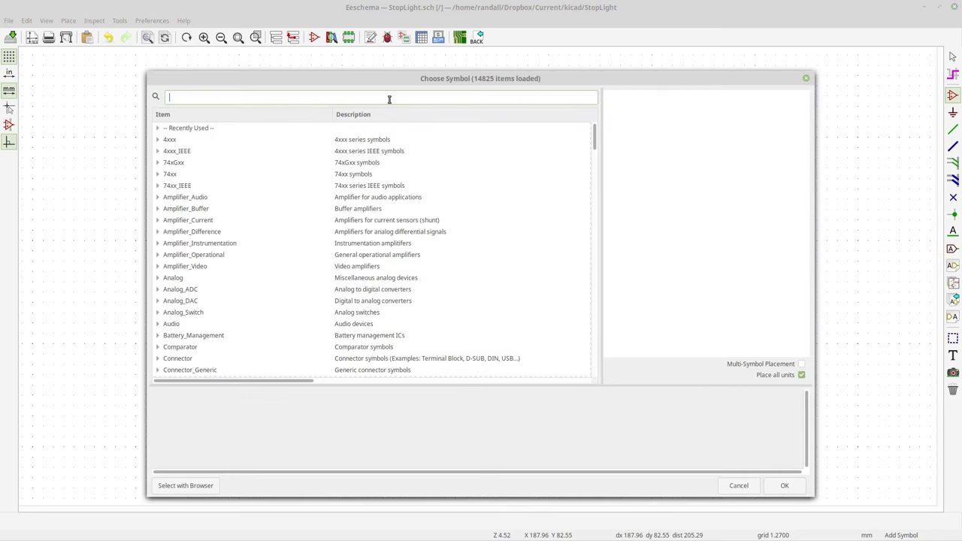
text(mountin)
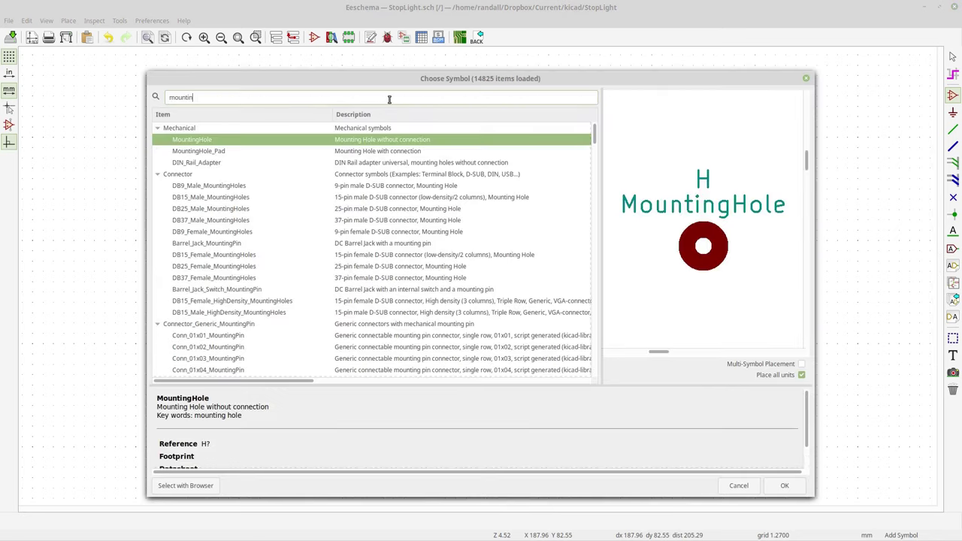
click(215, 151)
click(215, 142)
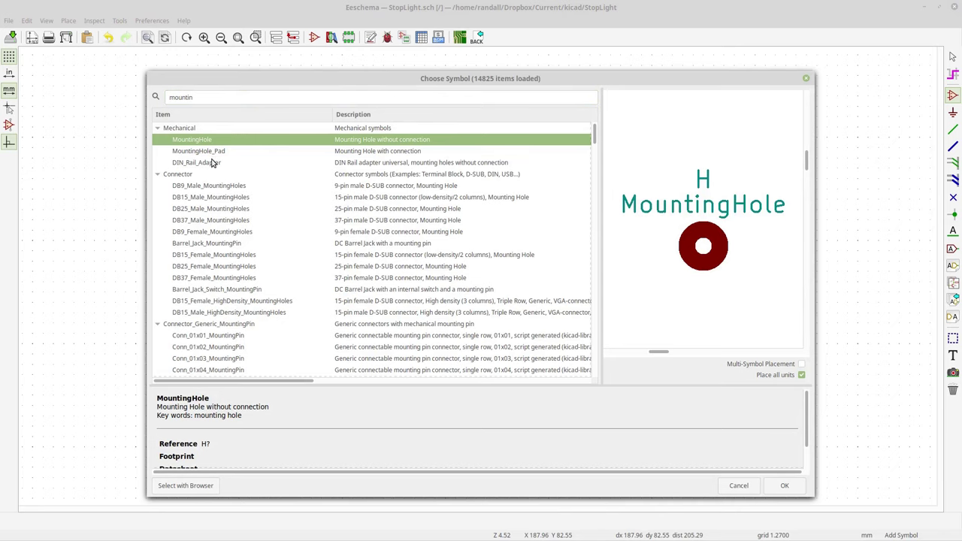
click(215, 163)
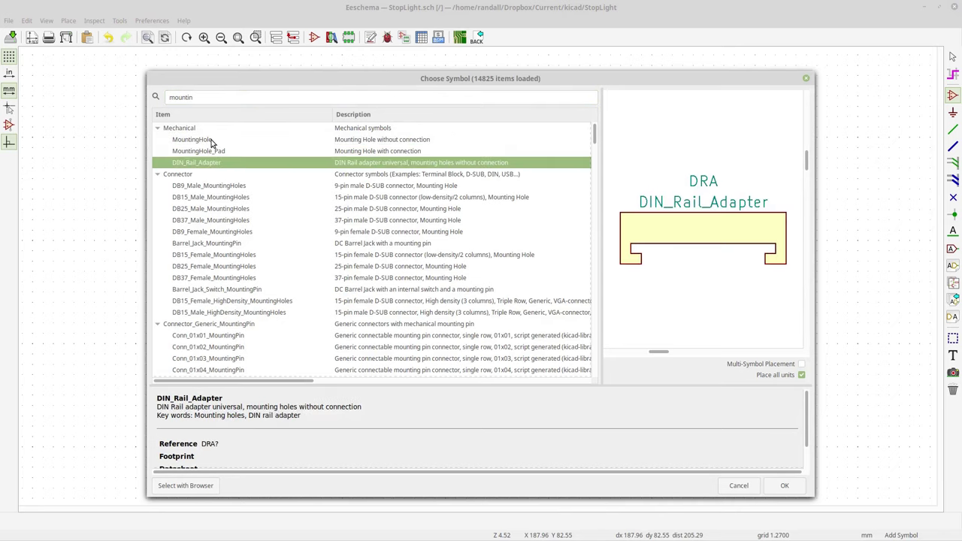
click(212, 142)
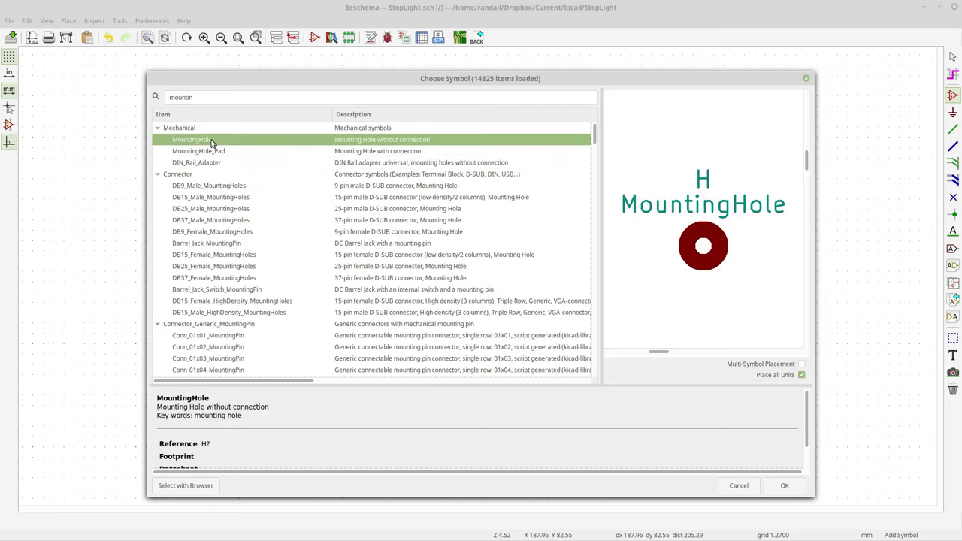
click(783, 484)
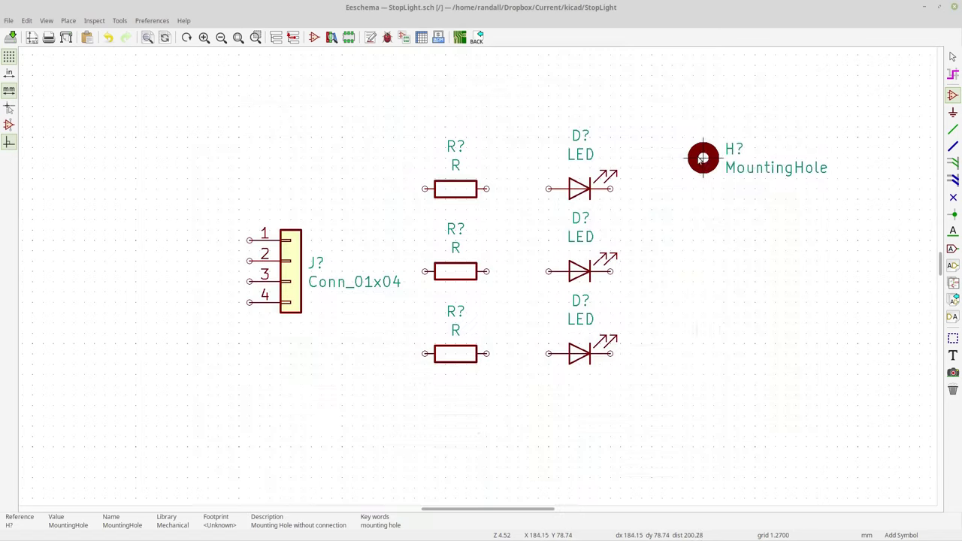
click(724, 189)
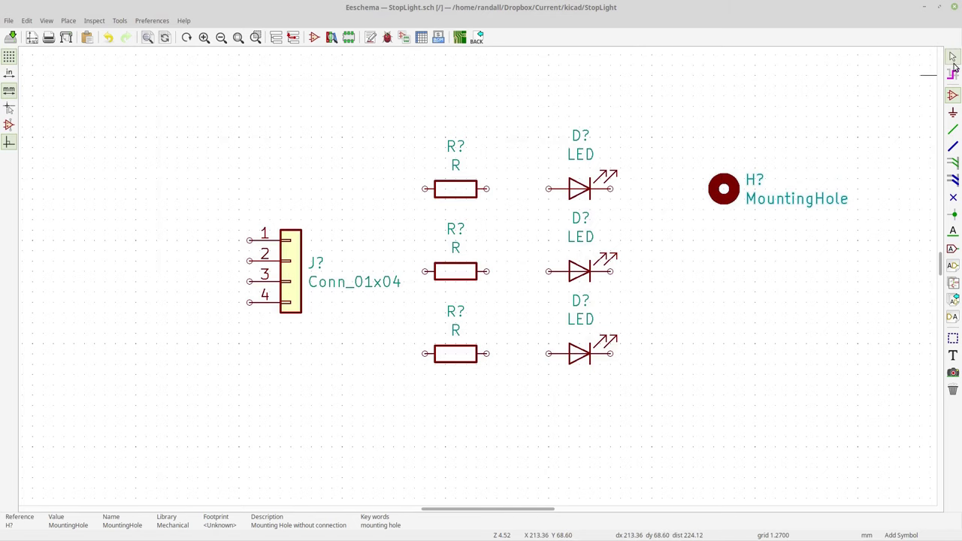
Copy the mounting hole three times into a column below the first.
click(952, 59)
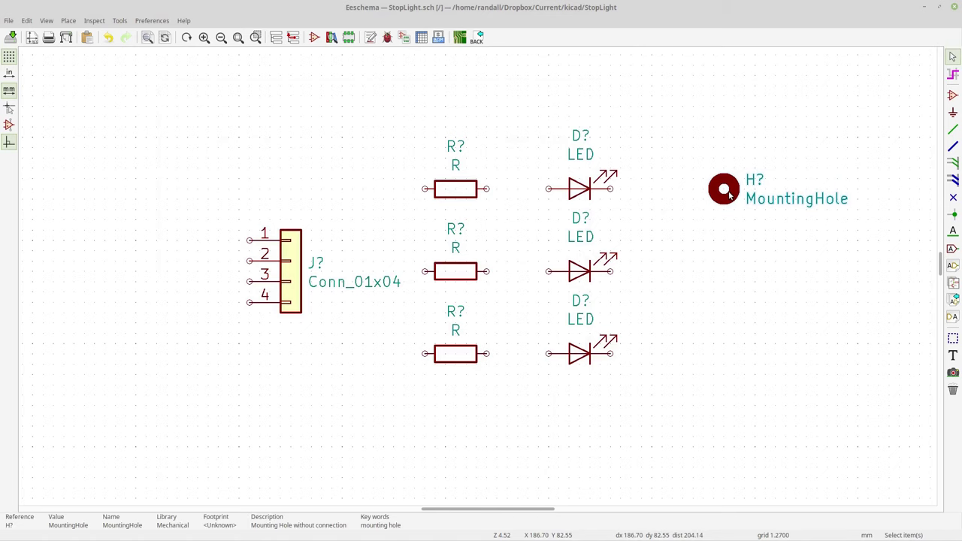
key(c)
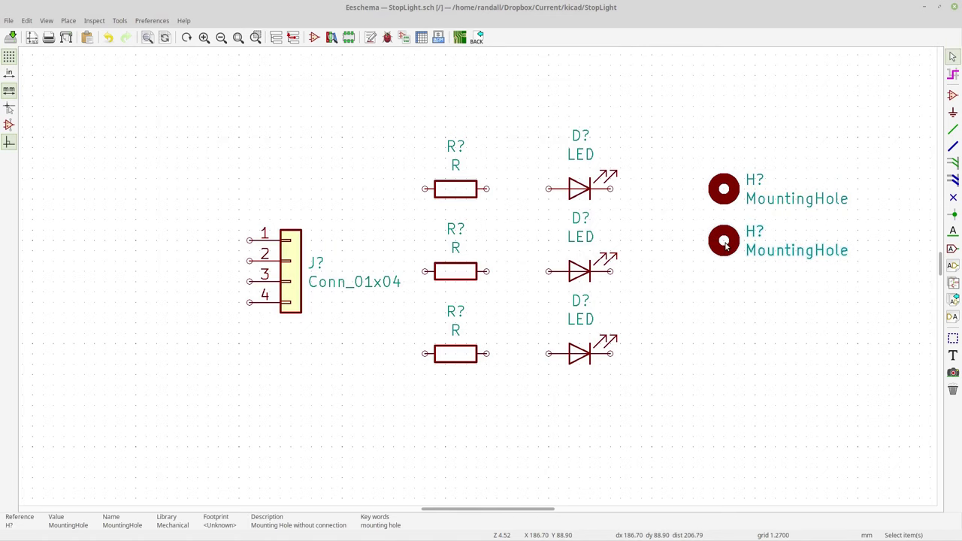
click(726, 242)
key(c)
click(724, 293)
key(c)
click(723, 344)
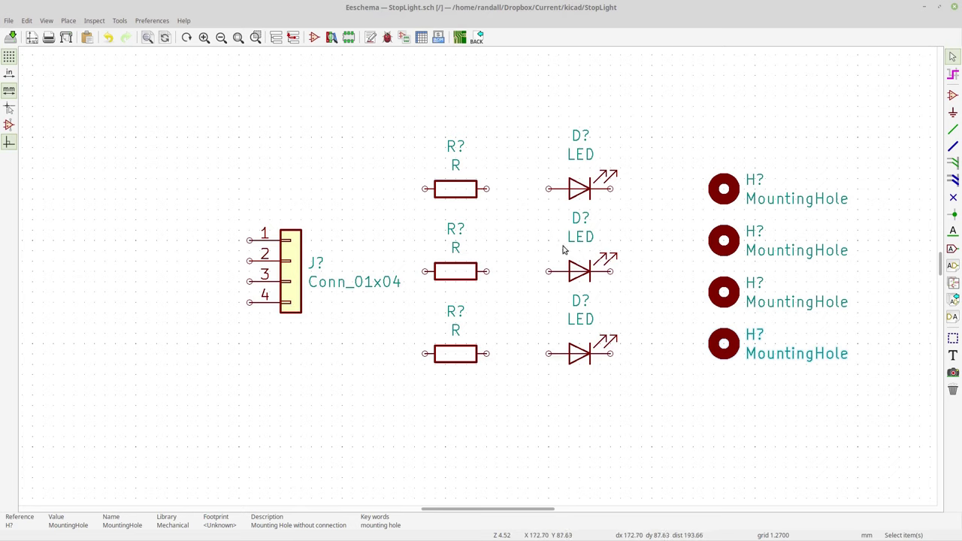
Rotate the Conn_01x04 connector so its pins point right, leaving its footprint field unchanged.
click(295, 275)
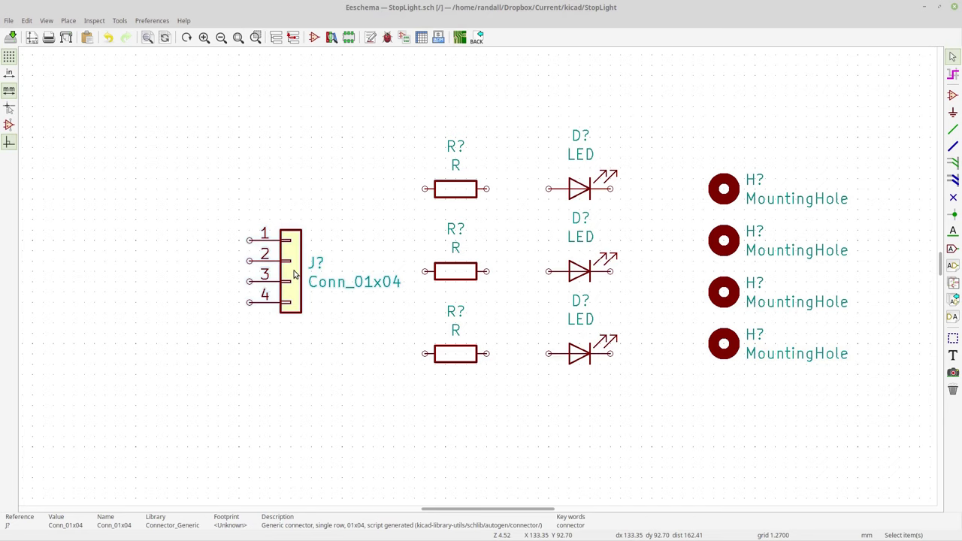
key(r)
key(r)
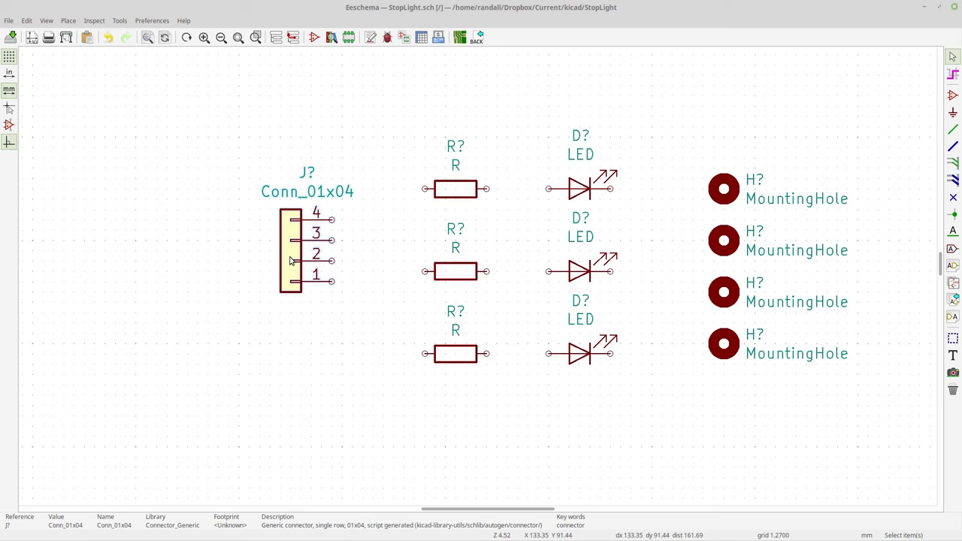
key(f)
click(532, 327)
Mirror the connector around the horizontal axis and move it slightly up and right.
right_click(300, 254)
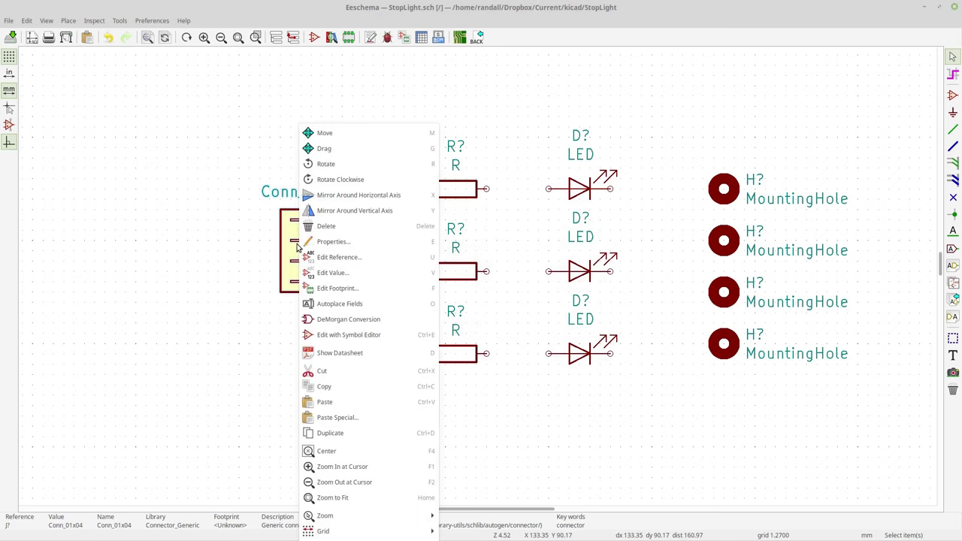
click(350, 195)
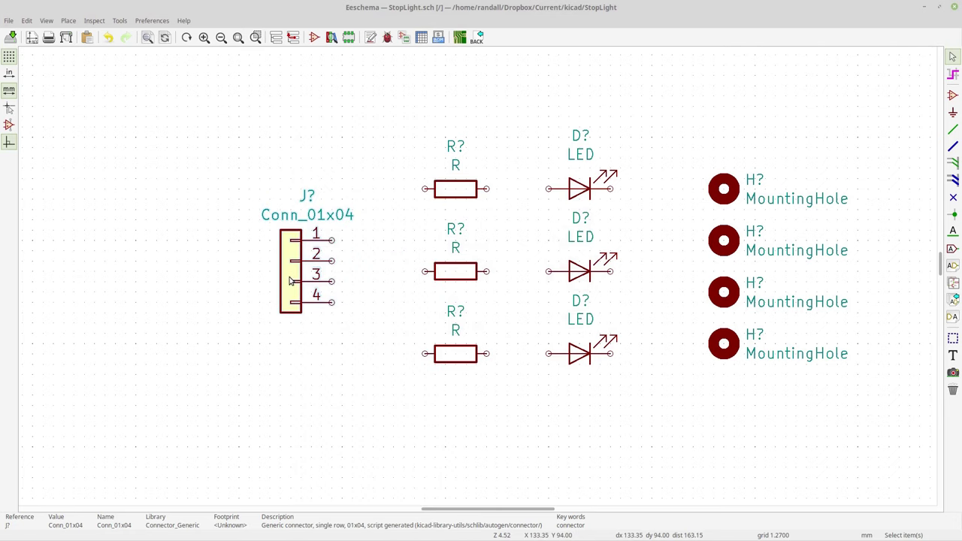
click(291, 276)
key(m)
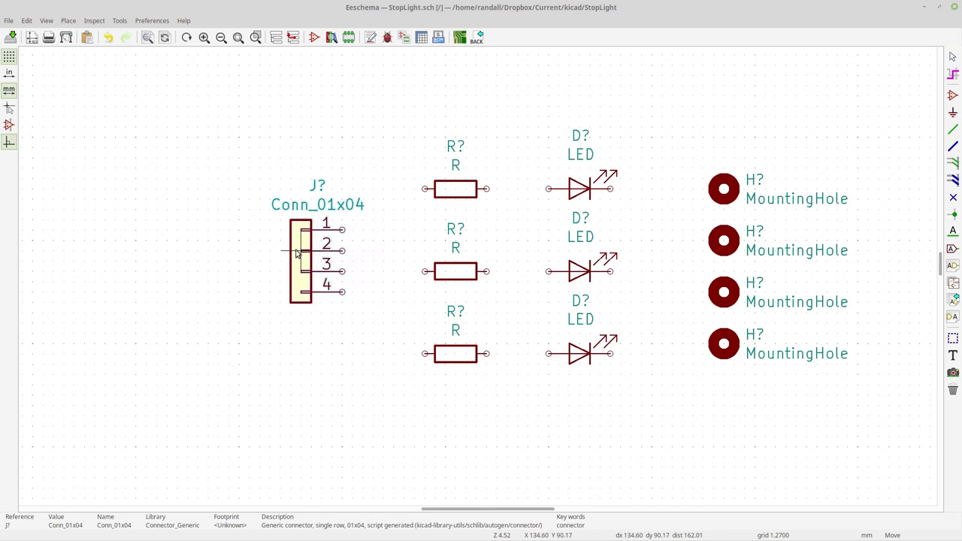
click(297, 253)
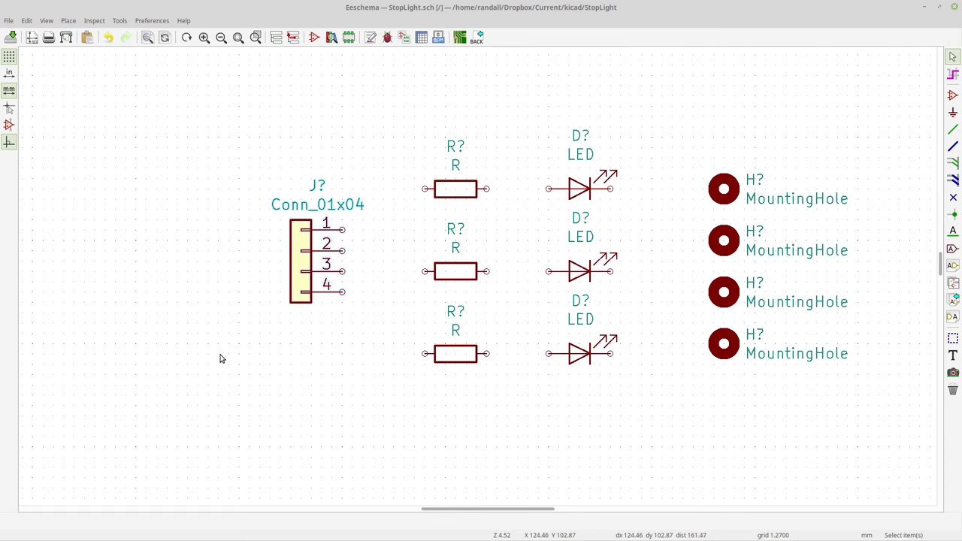
Wire the top, middle and bottom resistors' right pins to their LEDs.
click(953, 132)
click(487, 188)
click(548, 188)
click(487, 271)
click(548, 271)
click(487, 354)
click(548, 353)
Join the three LED outputs and route the common wire over the resistors to connector pin 1.
click(611, 353)
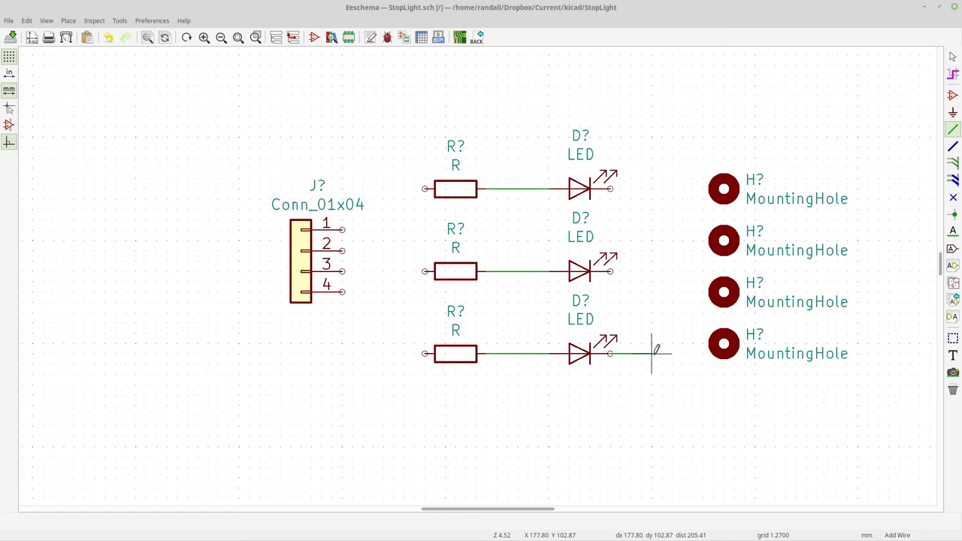
click(652, 271)
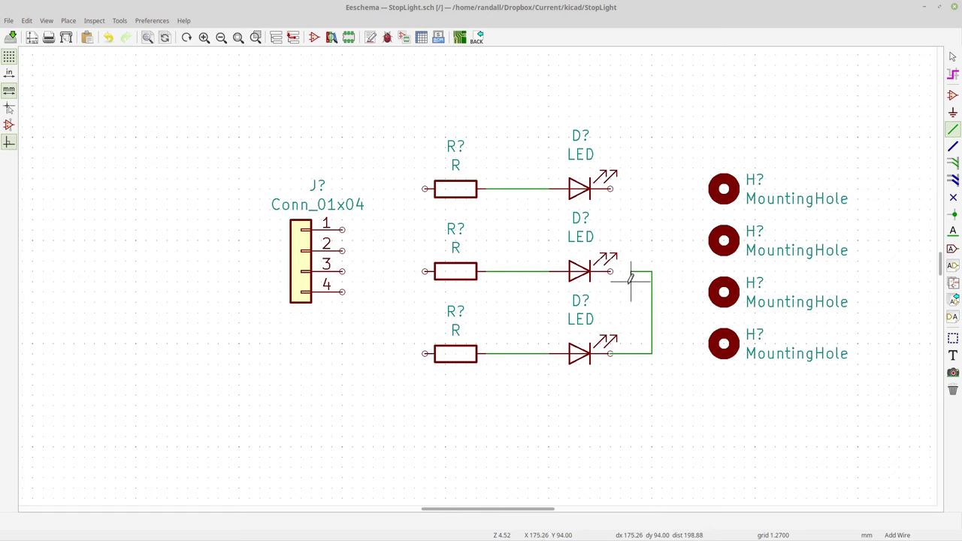
click(610, 270)
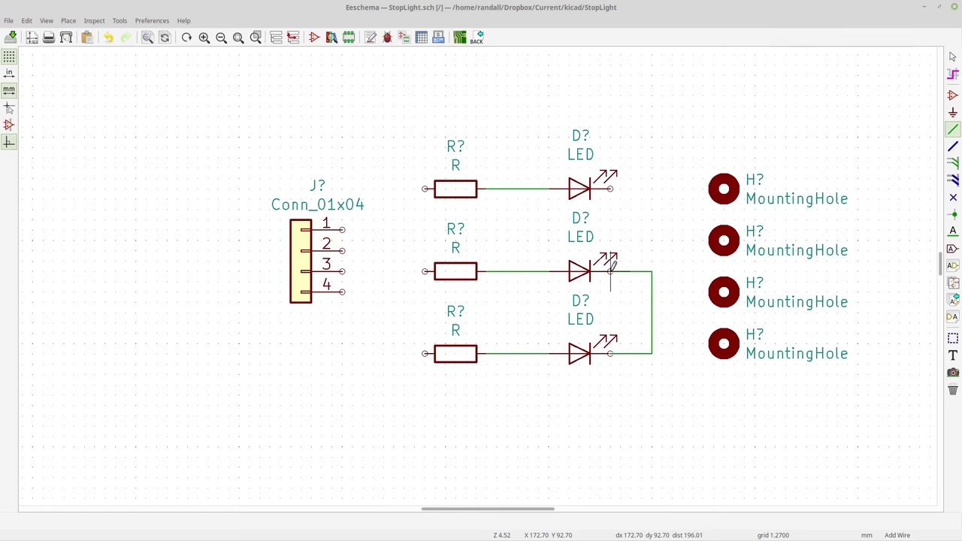
click(652, 270)
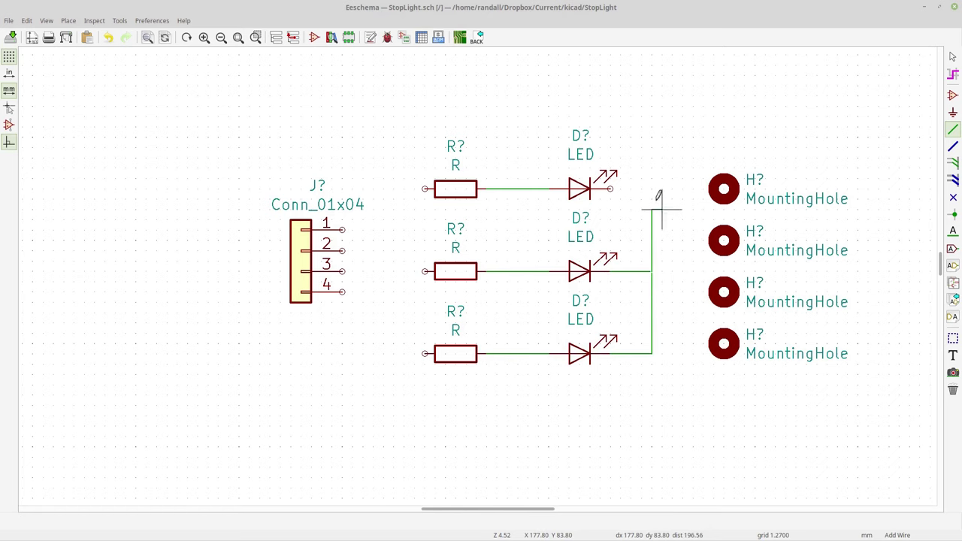
click(610, 188)
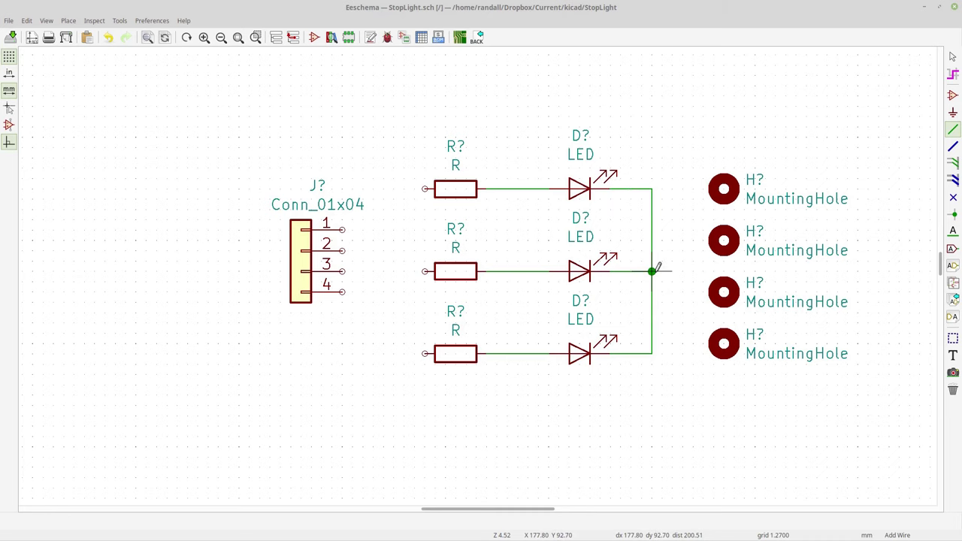
click(652, 188)
click(652, 116)
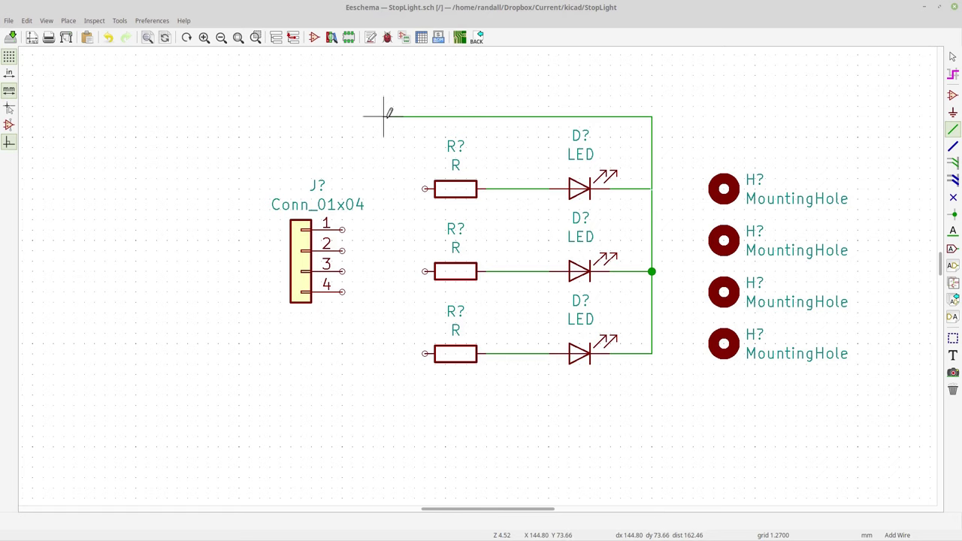
click(383, 116)
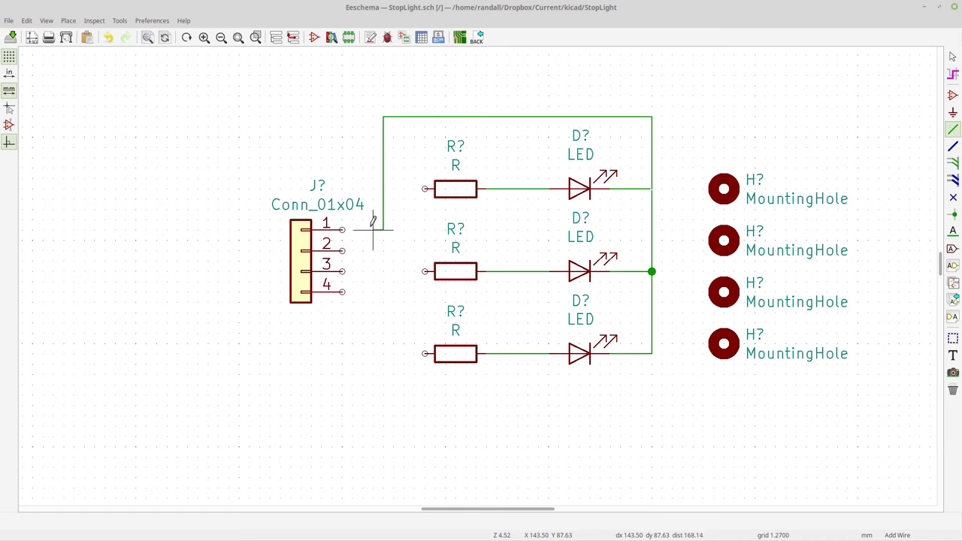
click(342, 230)
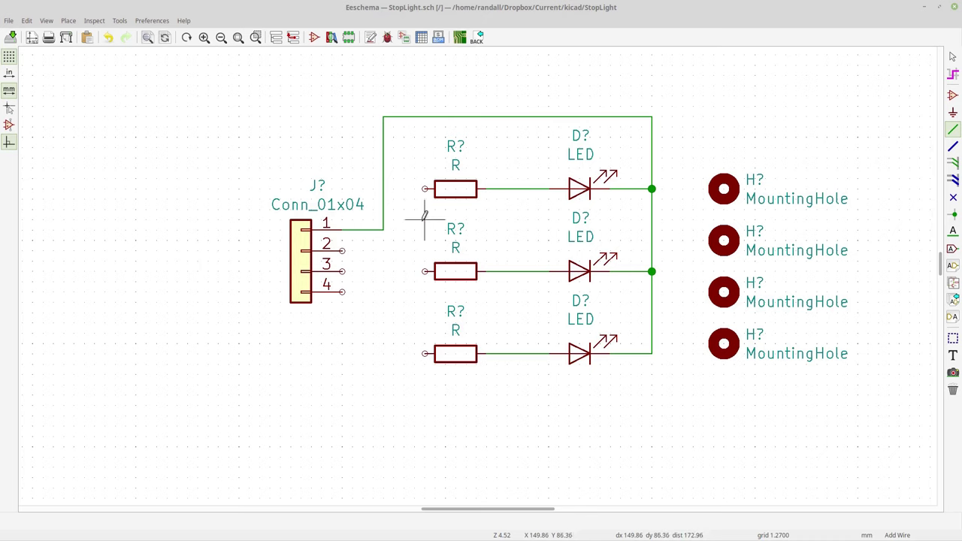
Wire connector pins 3, 2 and 4 to the middle, top and bottom resistors.
click(425, 271)
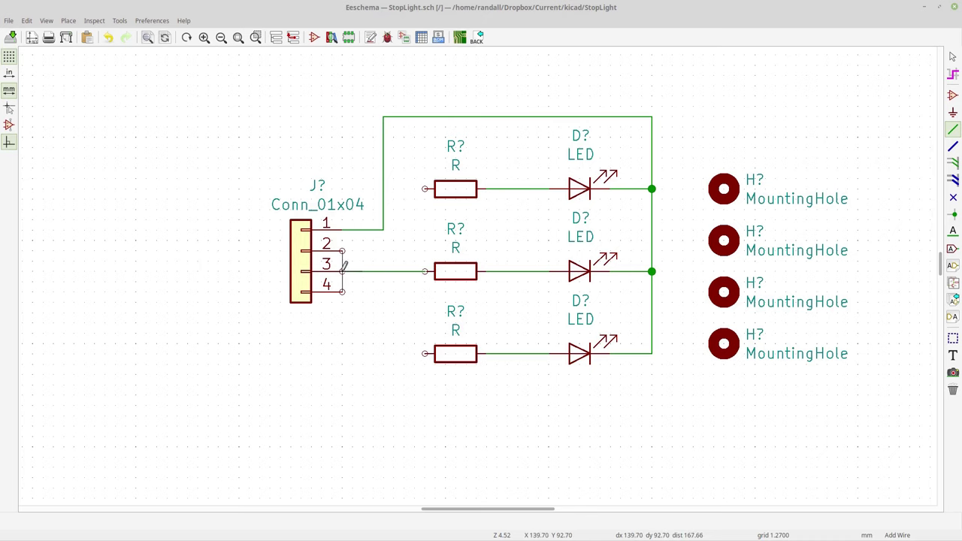
click(342, 271)
click(342, 251)
click(393, 250)
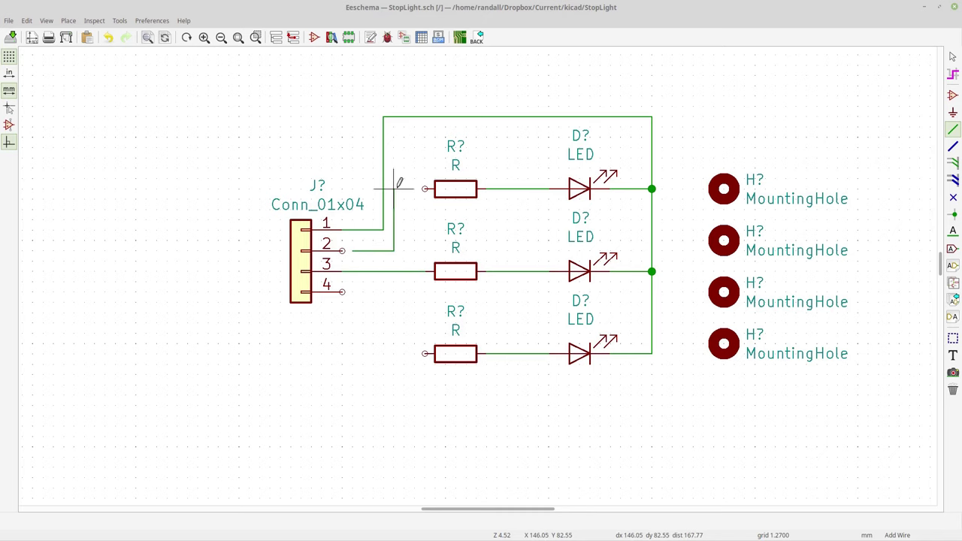
click(425, 189)
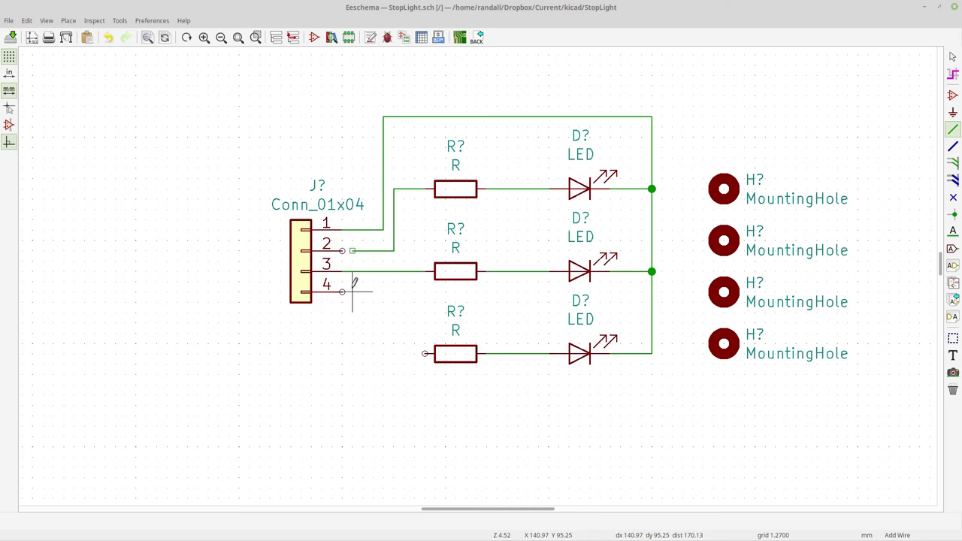
click(393, 292)
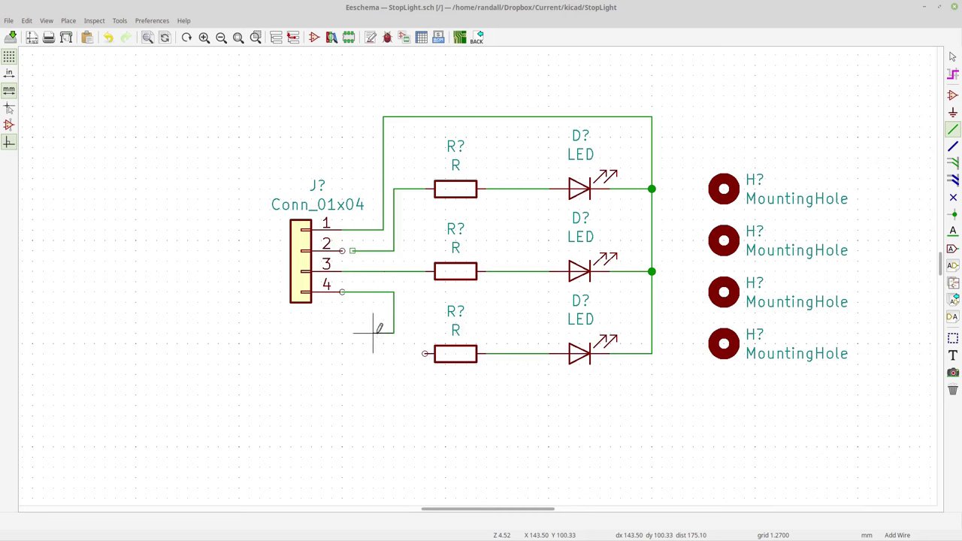
click(426, 353)
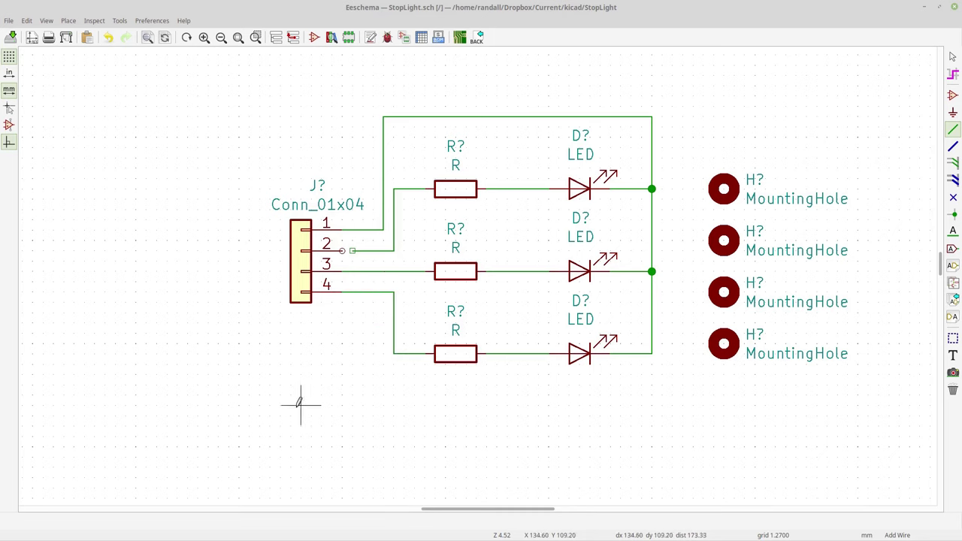
Finish the pin 2 wire and annotate the schematic as J1, R1–R3, D1–D3, H1–H4.
click(342, 250)
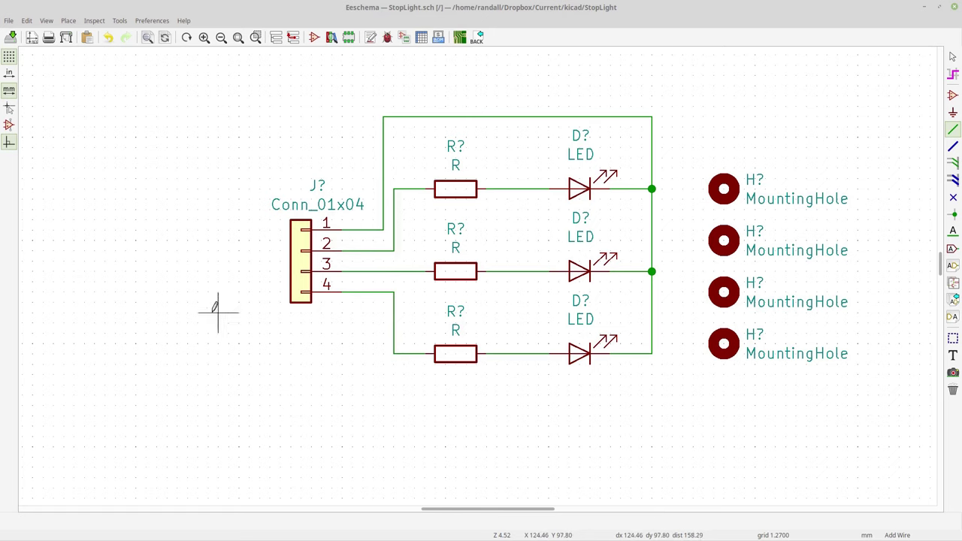
click(370, 41)
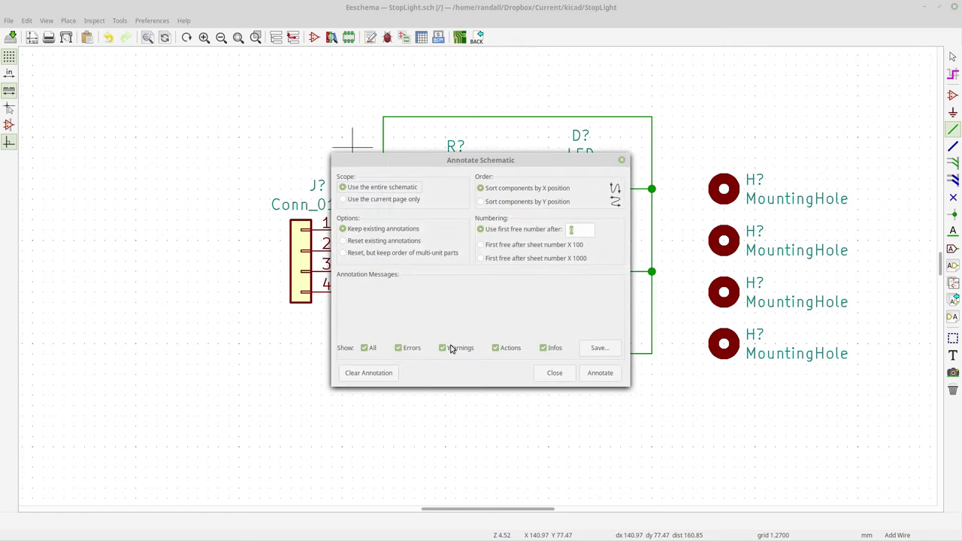
click(599, 373)
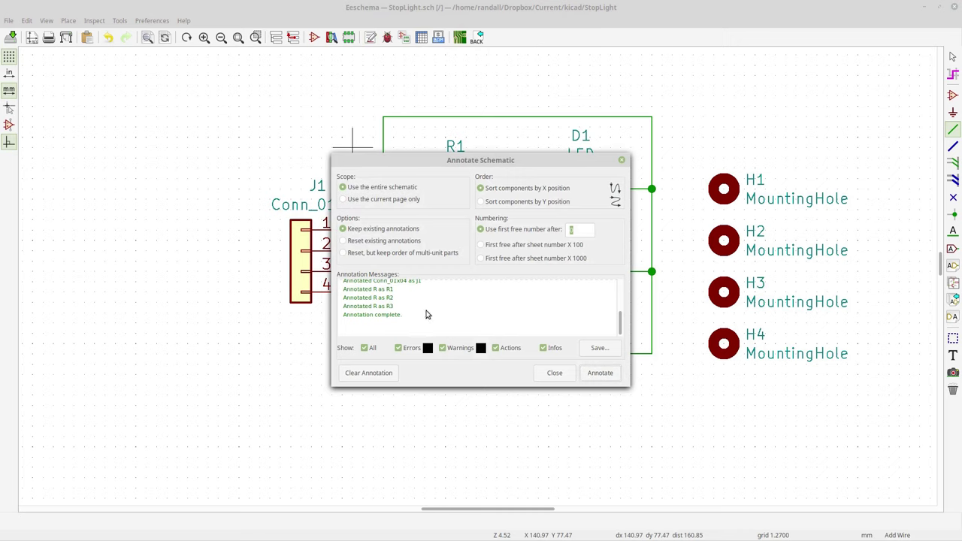
scroll(402, 330, up, 1)
scroll(402, 331, down, 3)
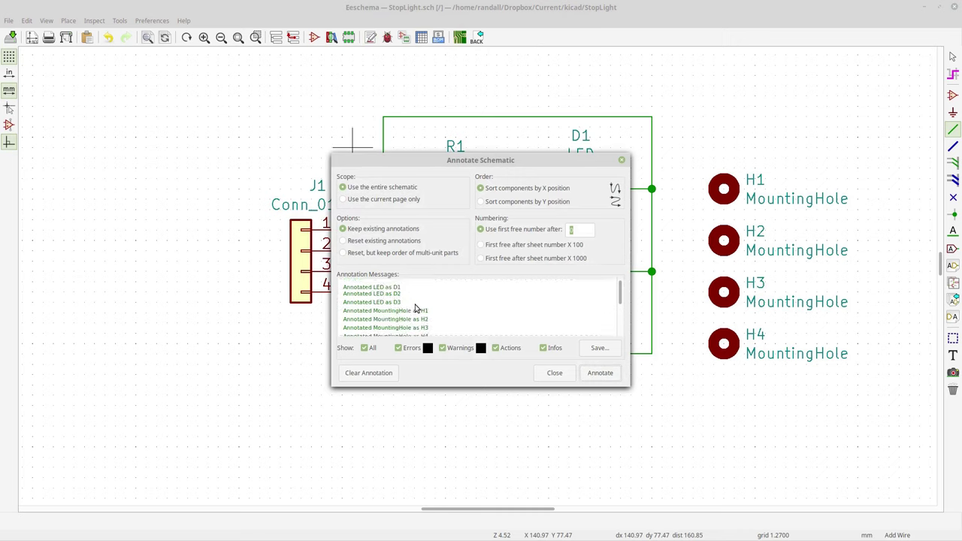
click(555, 372)
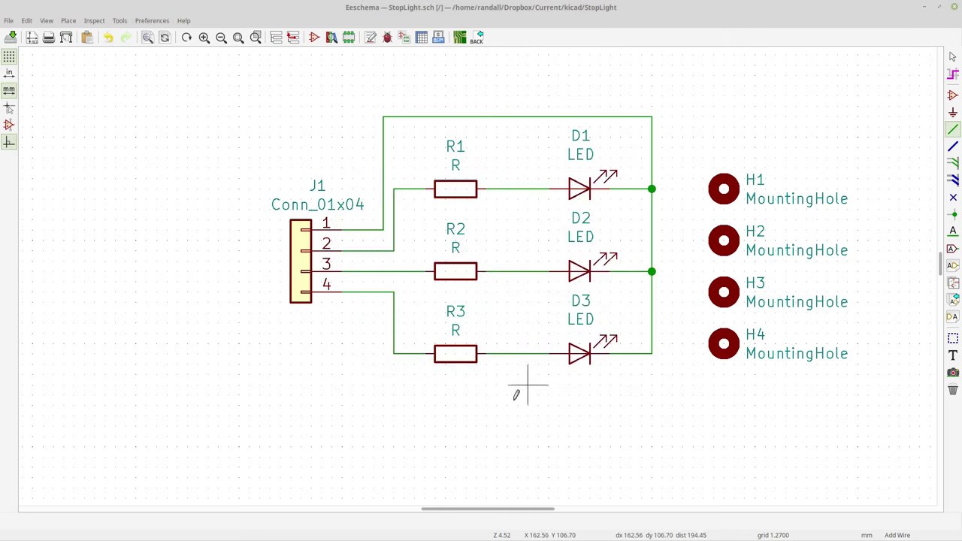
Open Assign Footprints listing D1–D3, H1–H4, J1 and R1–R3 without footprints.
click(404, 38)
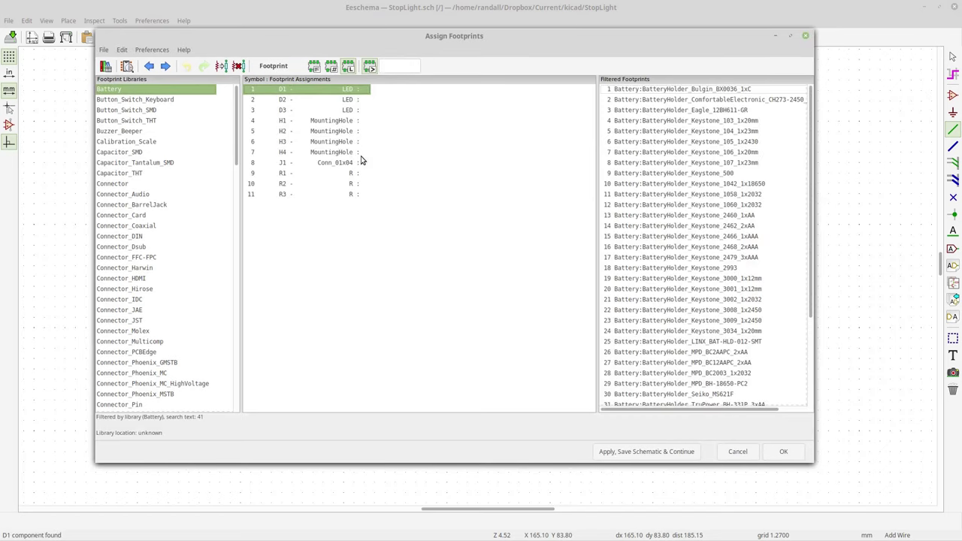
Close Assign Footprints and open LED D1's properties to edit its footprint field.
click(739, 452)
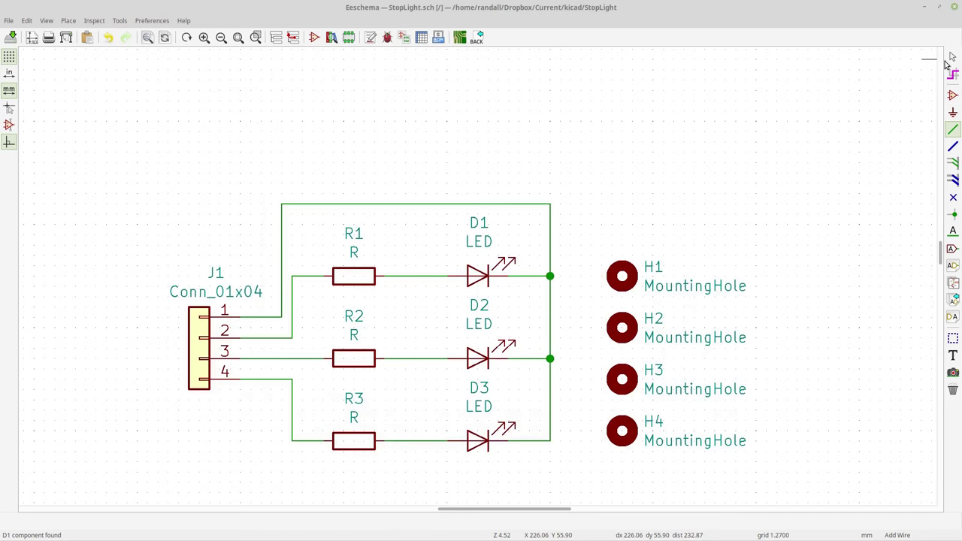
click(953, 57)
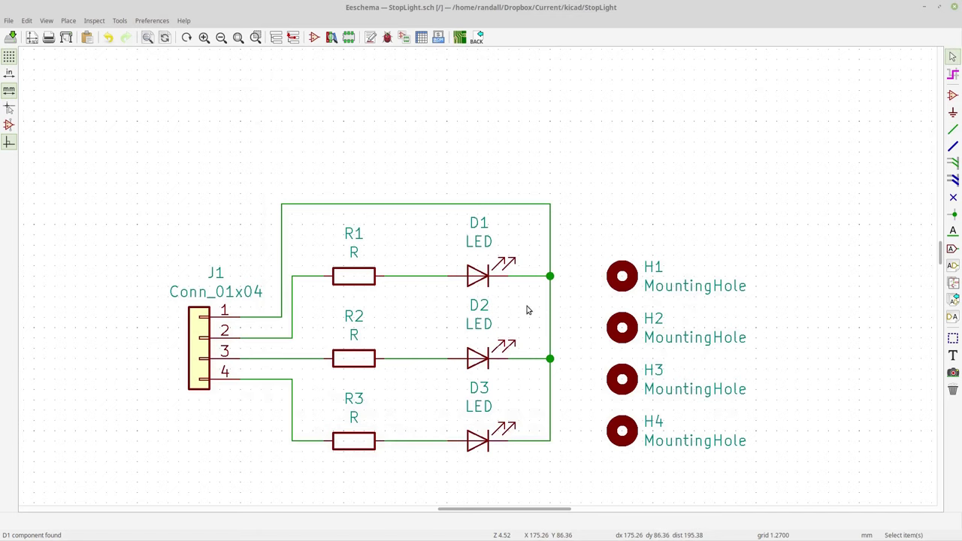
double_click(471, 278)
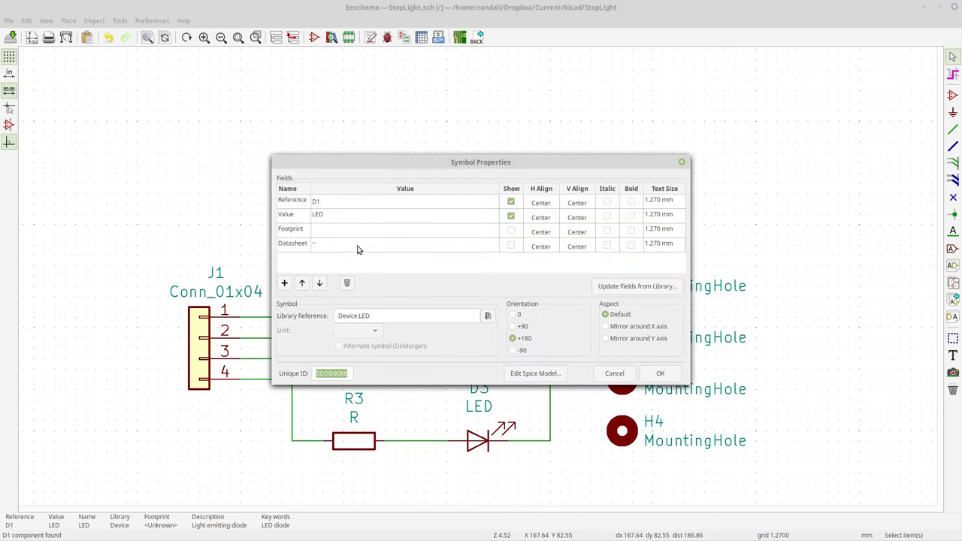
click(325, 230)
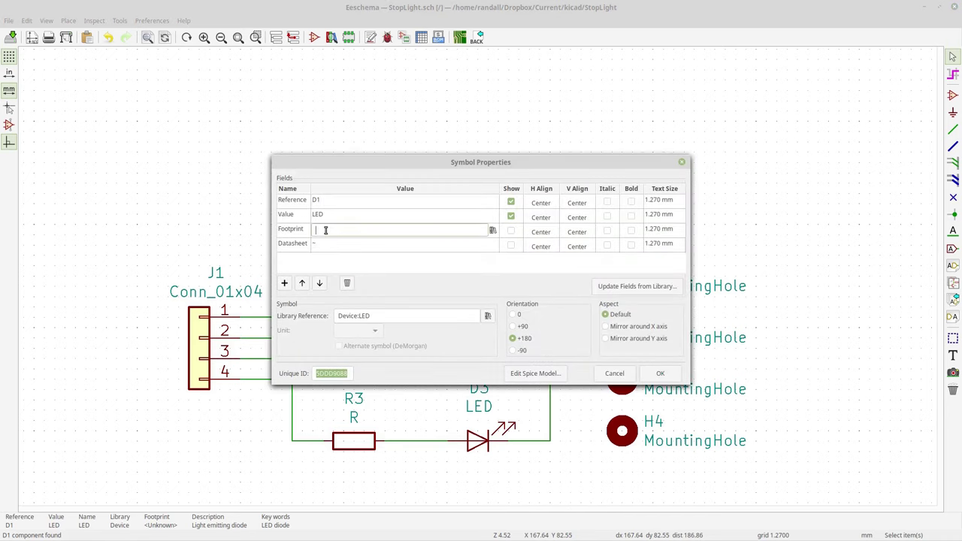
Browse the LED_THT library and select the LED_D3.0mm footprint.
click(493, 230)
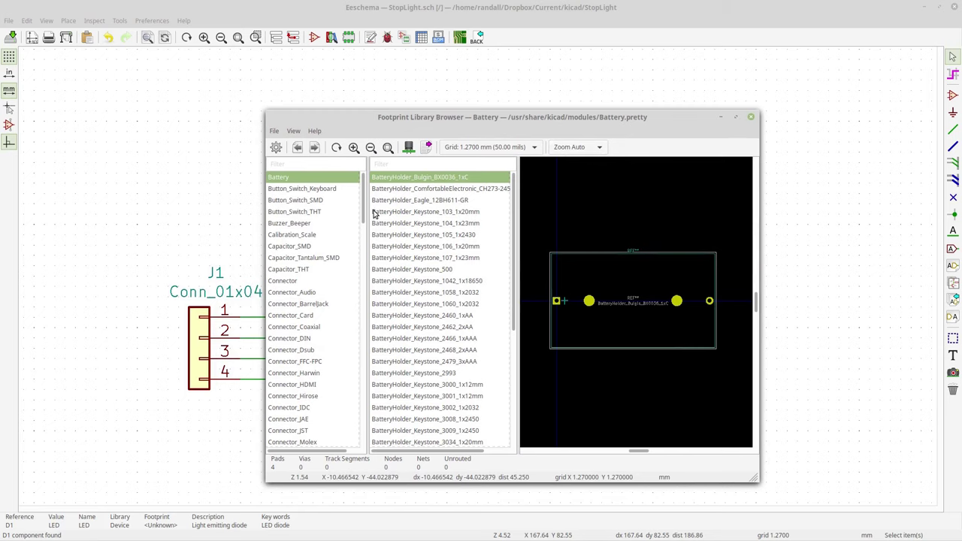
drag(364, 216, 351, 322)
click(281, 358)
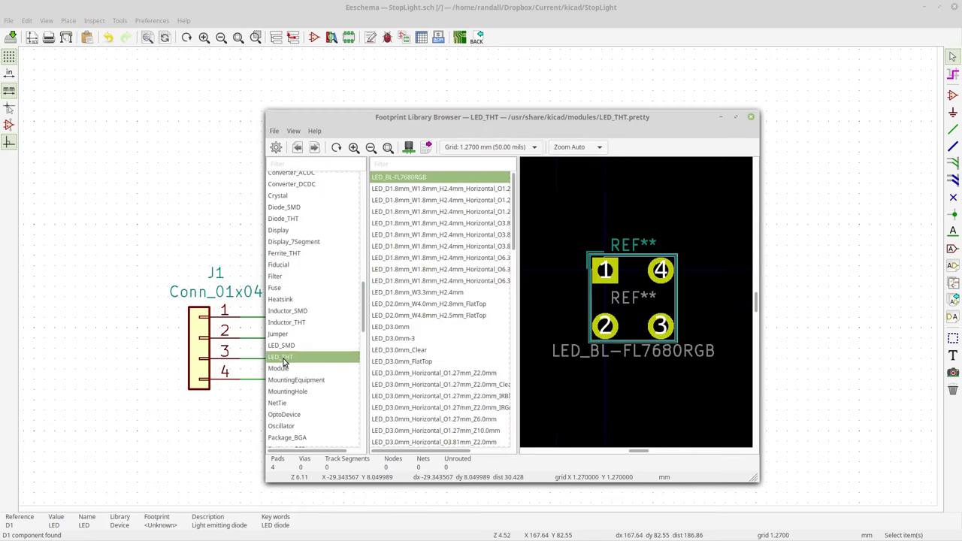
click(390, 330)
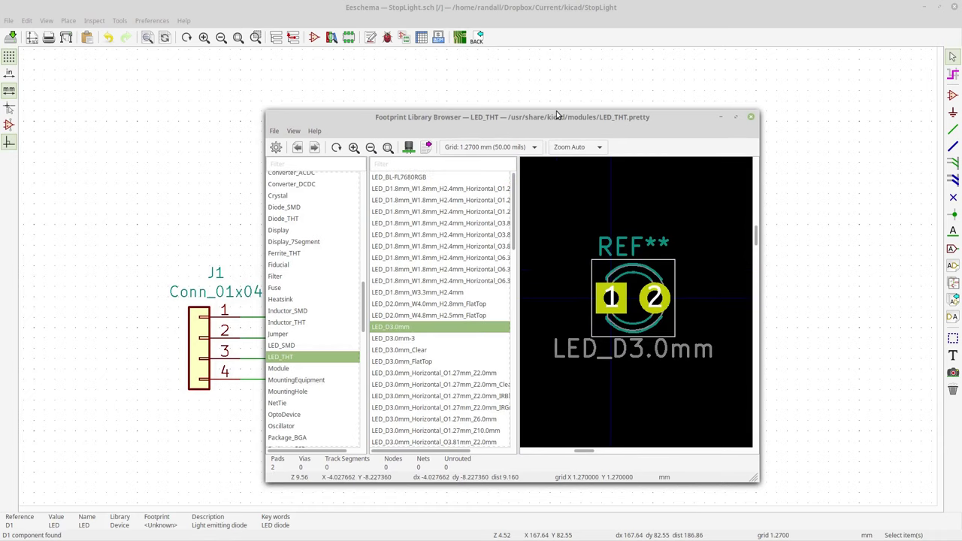
drag(557, 114, 631, 106)
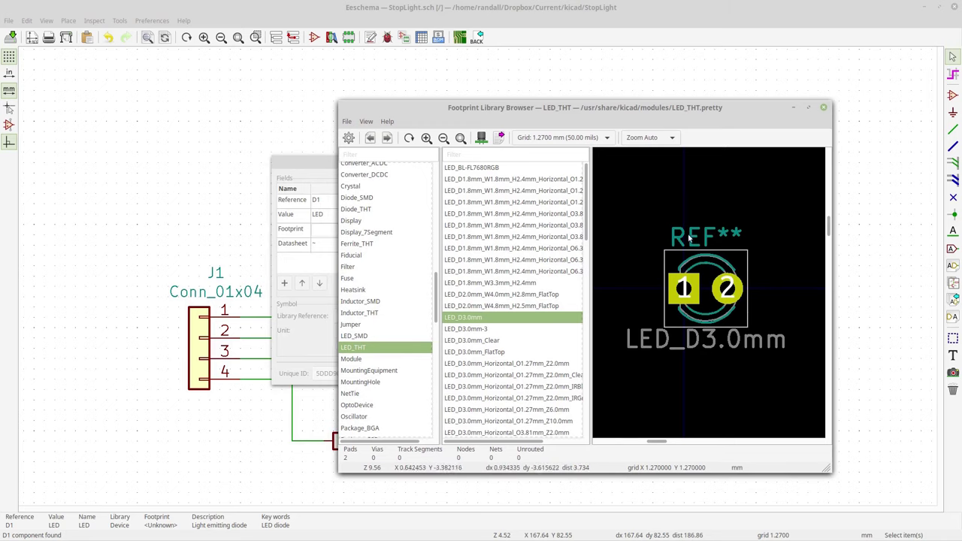
Preview LED_D3.0mm in the 3D Viewer, orbiting it and changing the render setting.
click(482, 140)
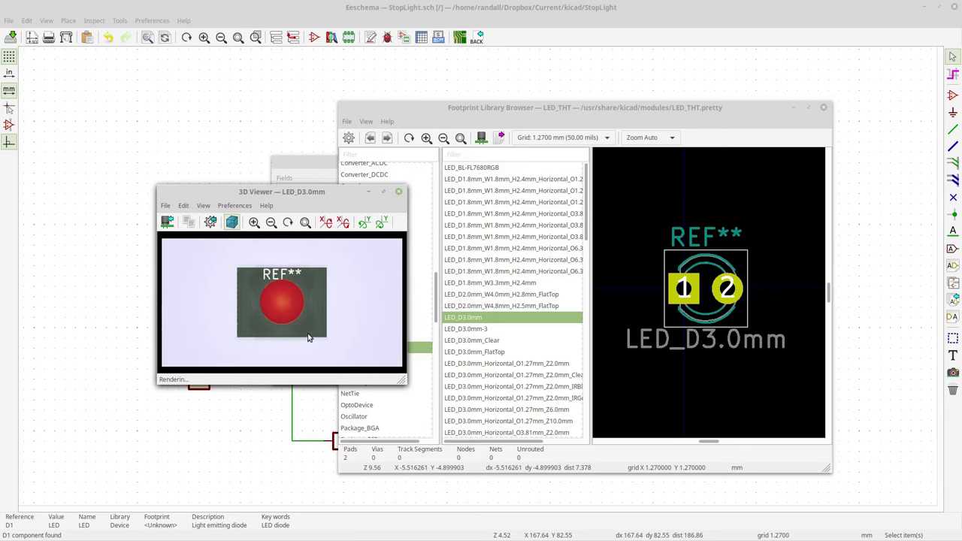
drag(306, 339, 288, 315)
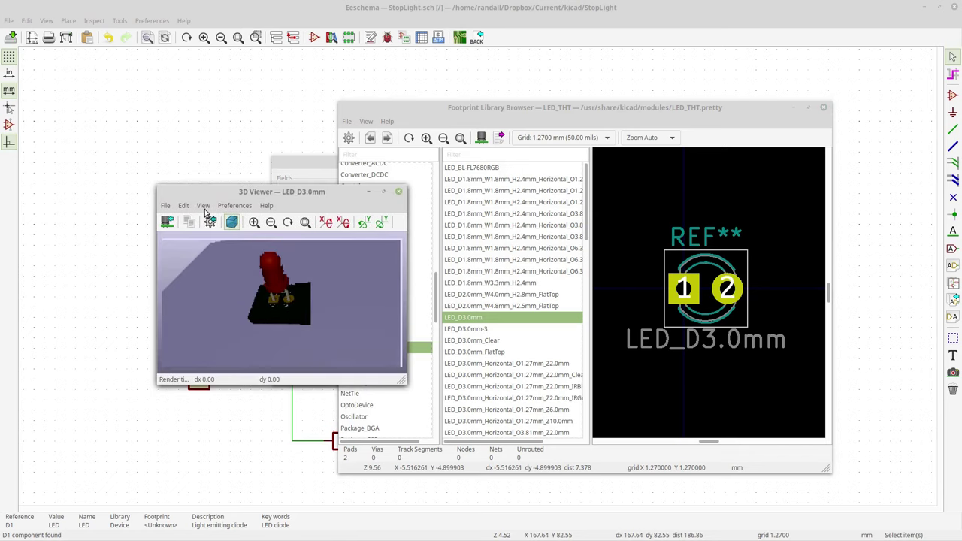
click(235, 205)
click(244, 319)
drag(281, 348, 269, 332)
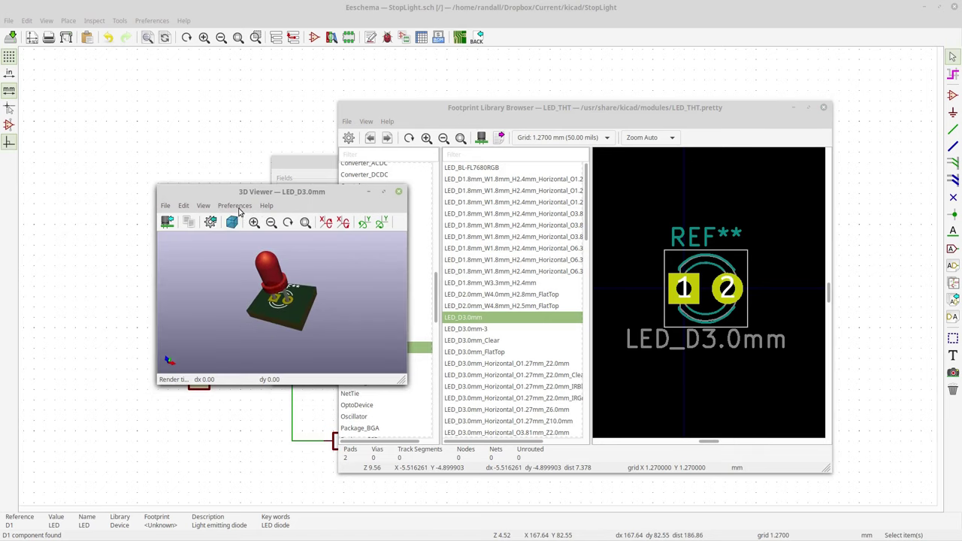
Assign LED_THT:LED_D3.0mm as D1's footprint and confirm the symbol properties.
click(399, 193)
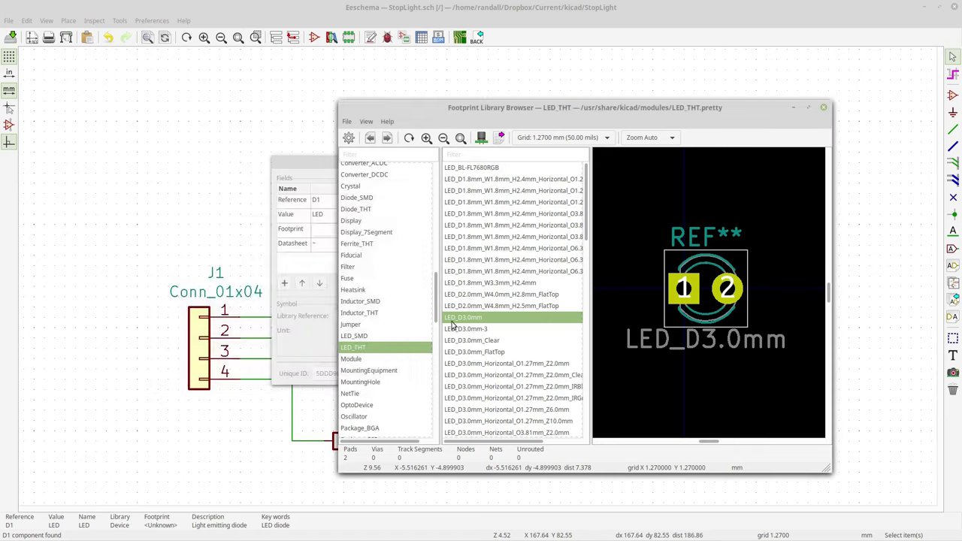
double_click(469, 318)
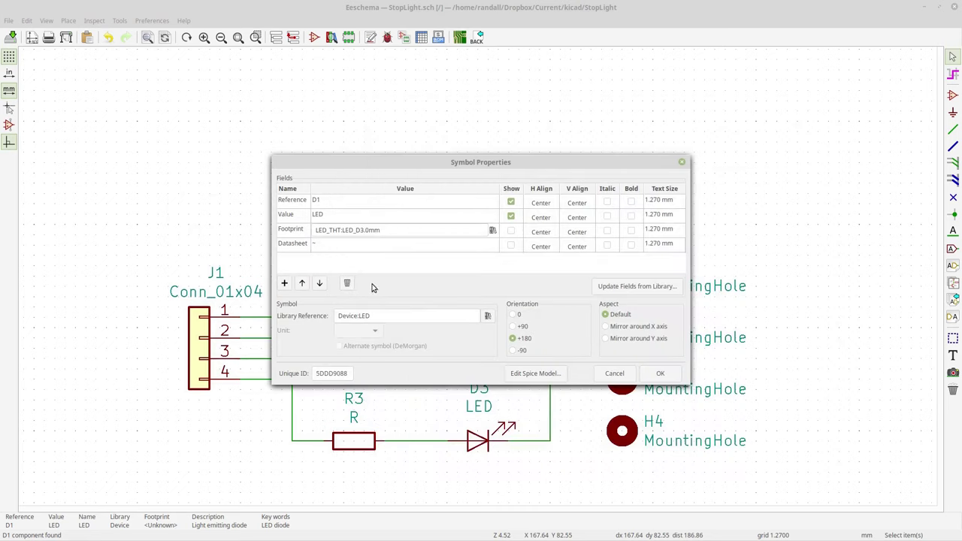
click(660, 373)
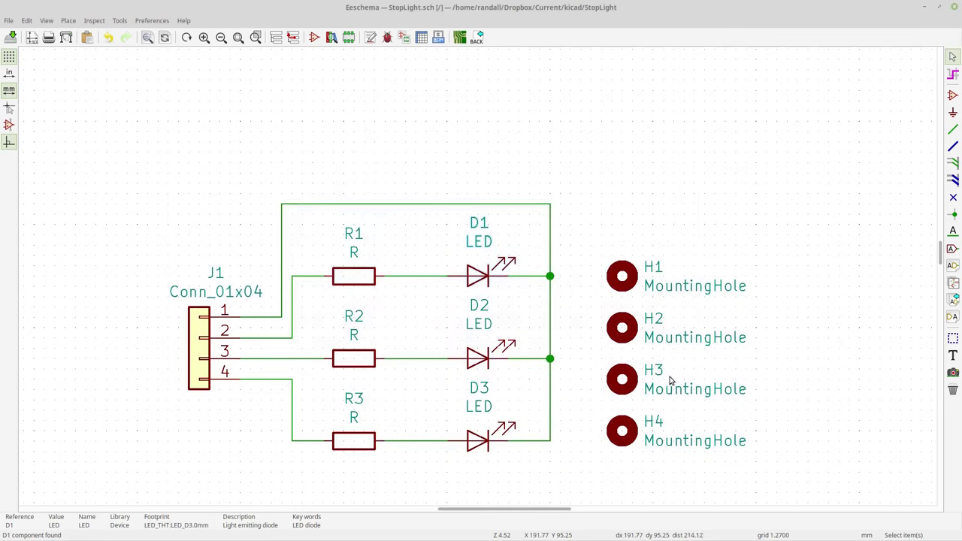
Edit resistor R1's footprint field and launch the footprint browser, scrolling the library list.
right_click(360, 279)
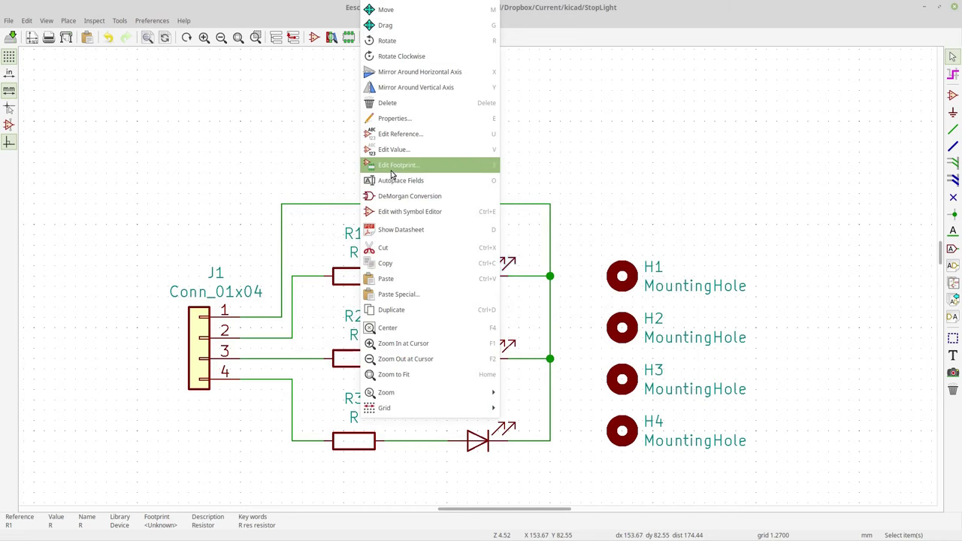
click(425, 172)
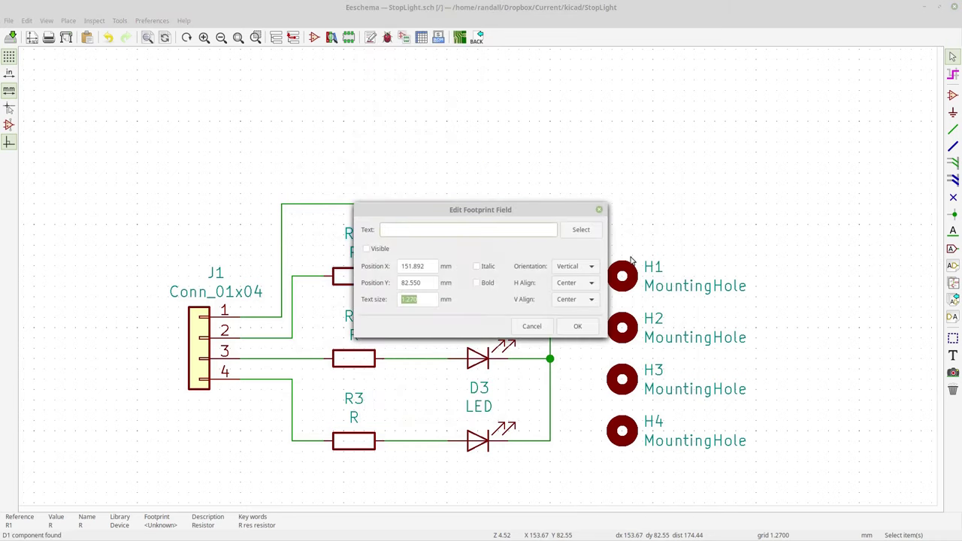
click(583, 231)
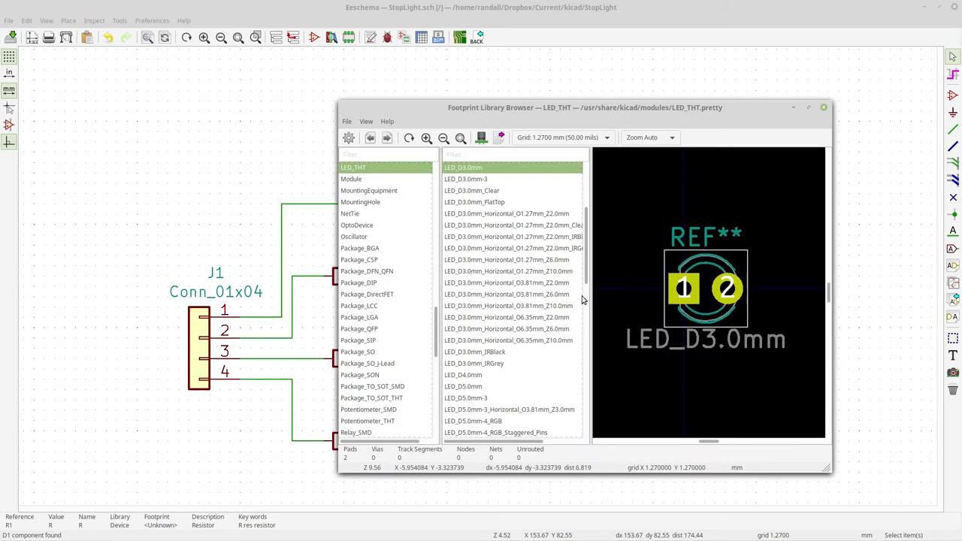
drag(533, 112, 598, 96)
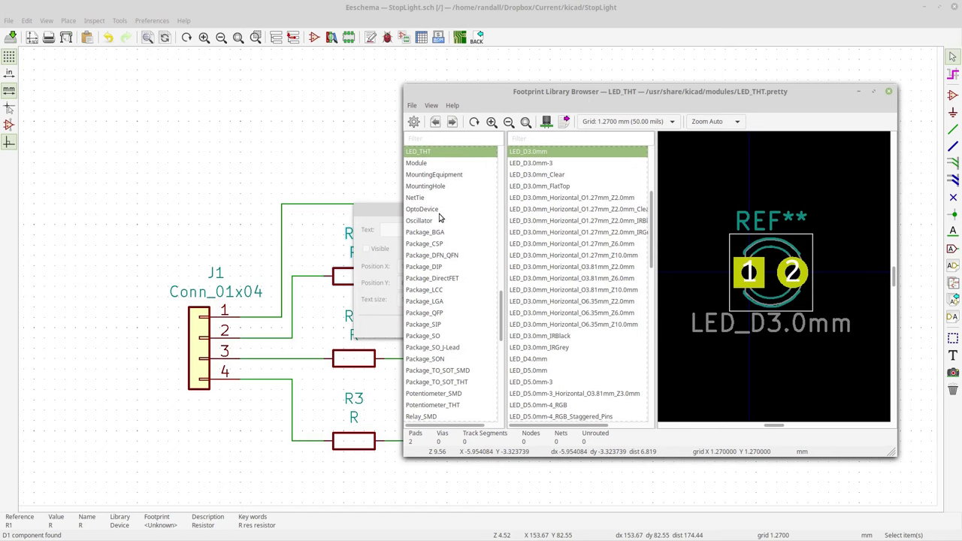
scroll(449, 350, down, 3)
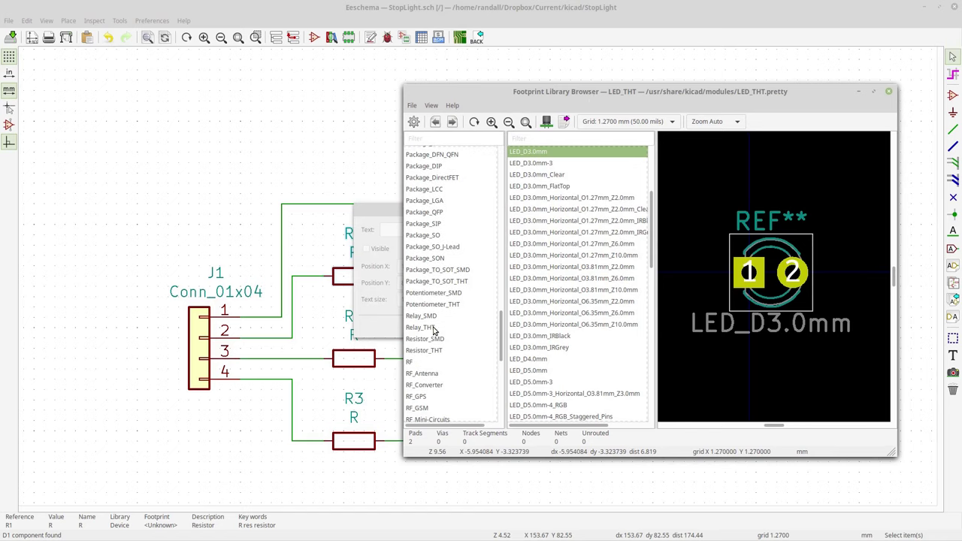
In Resistor_THT, compare DIN0204, DIN0207 and DIN0309 axial resistor footprints.
click(429, 351)
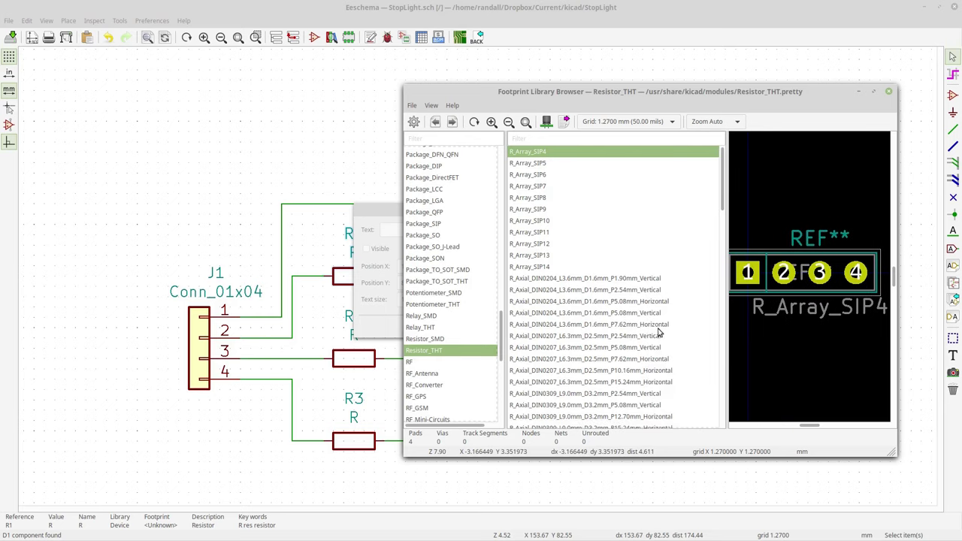
click(569, 326)
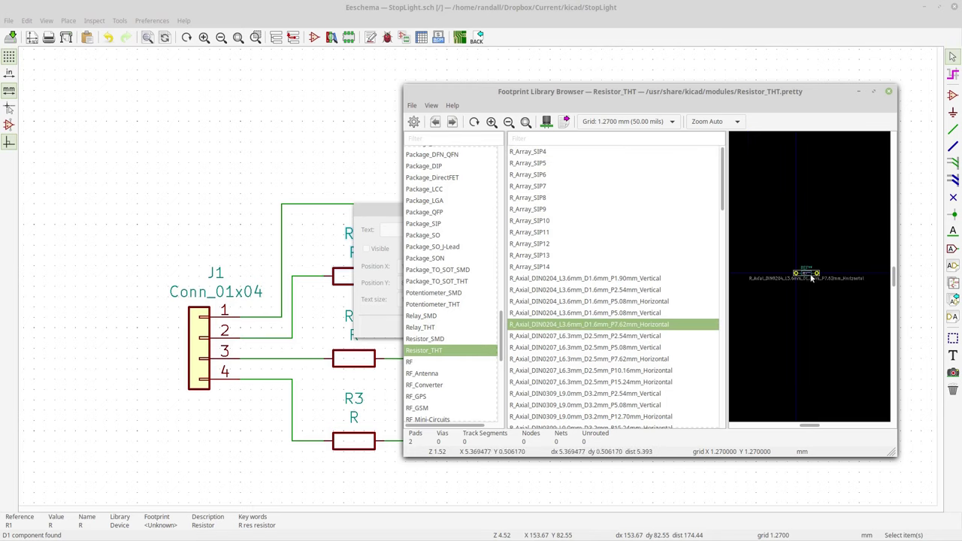
scroll(809, 275, up, 5)
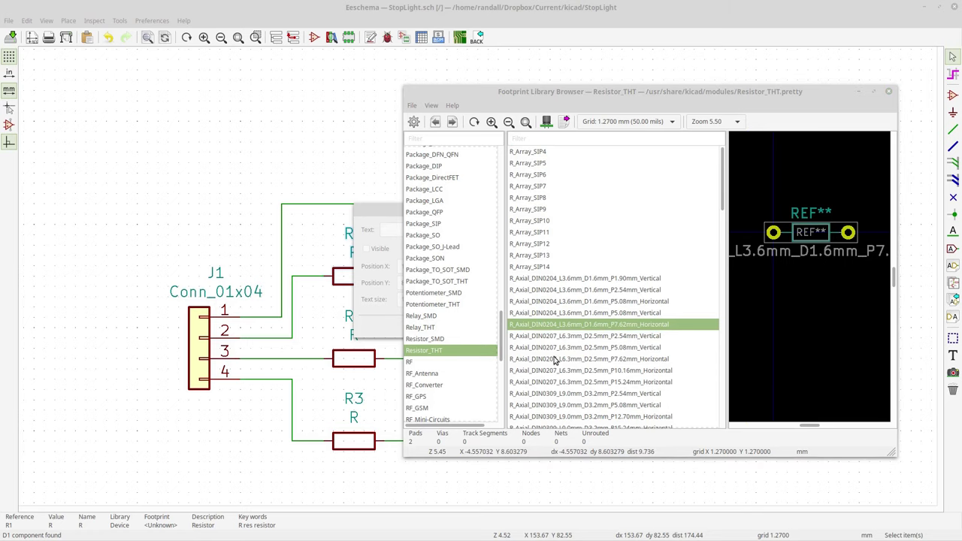
click(607, 337)
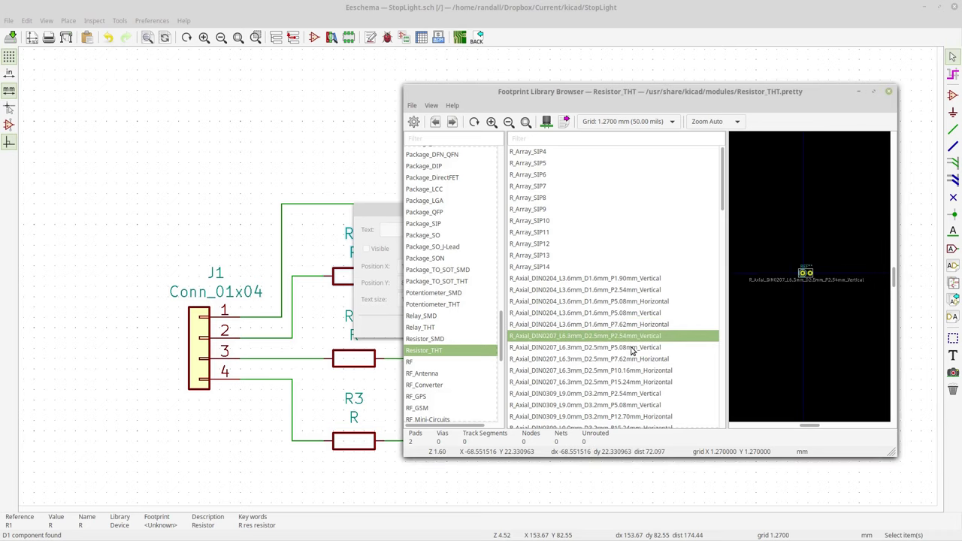
click(629, 292)
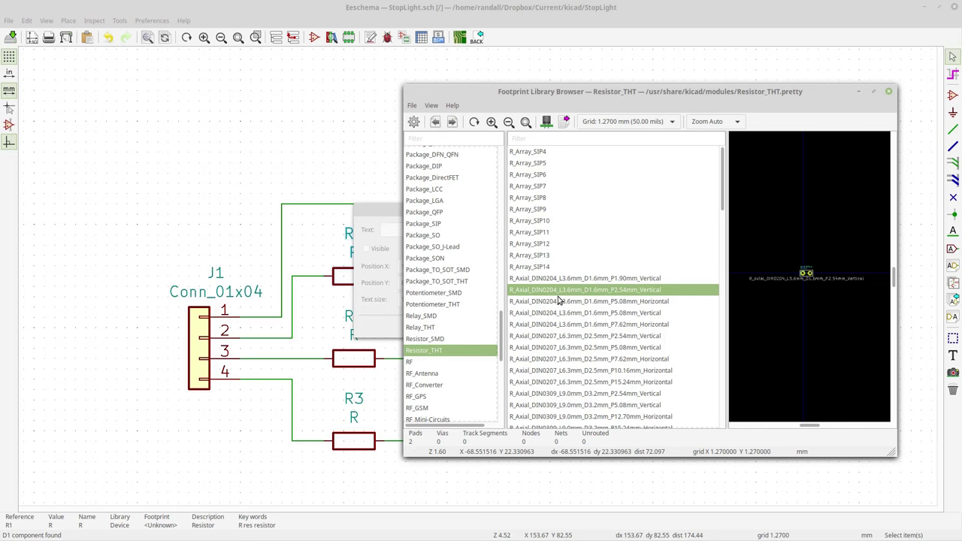
click(570, 335)
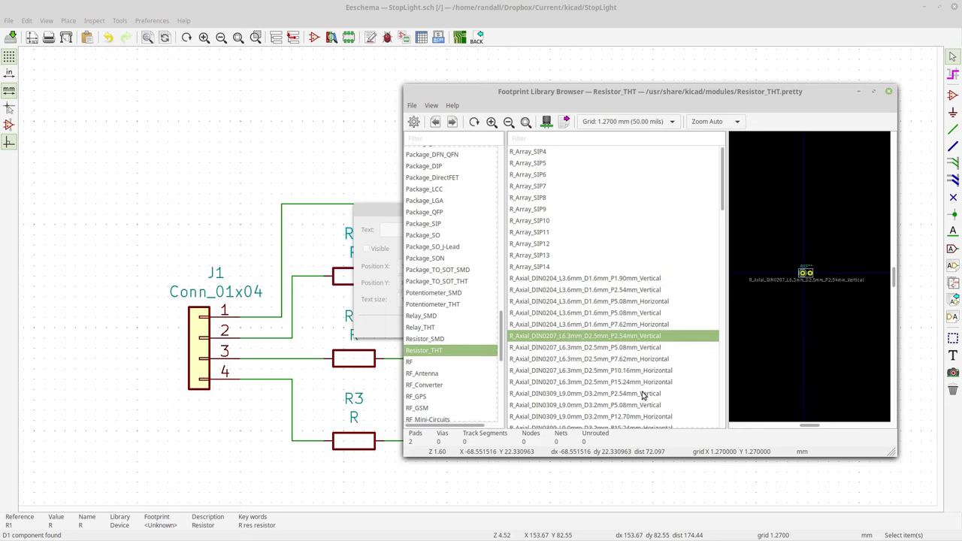
click(643, 394)
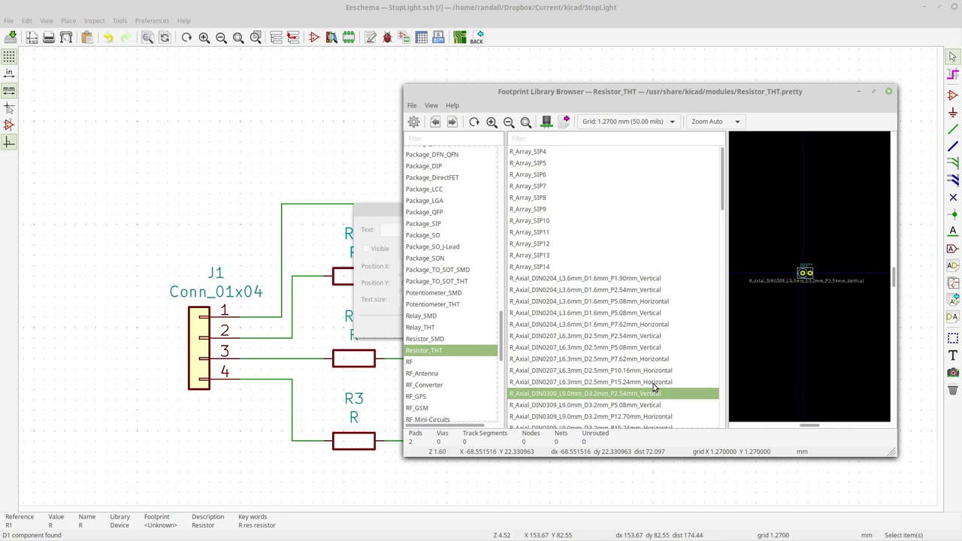
click(631, 338)
Assign R_Axial_DIN0204_L3.6mm_D1.6mm_P5.08mm_Horizontal to R1 and confirm.
click(594, 301)
scroll(571, 248, down, 3)
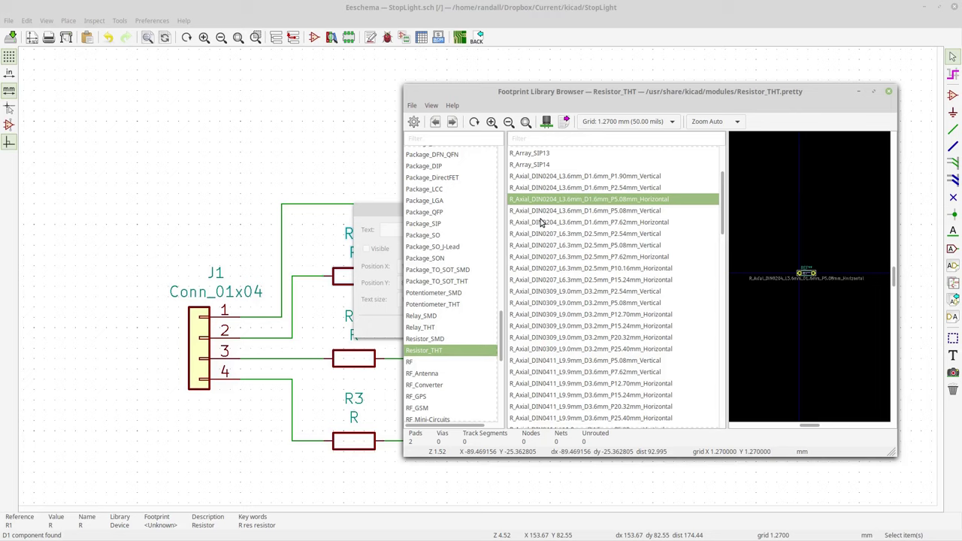
double_click(615, 200)
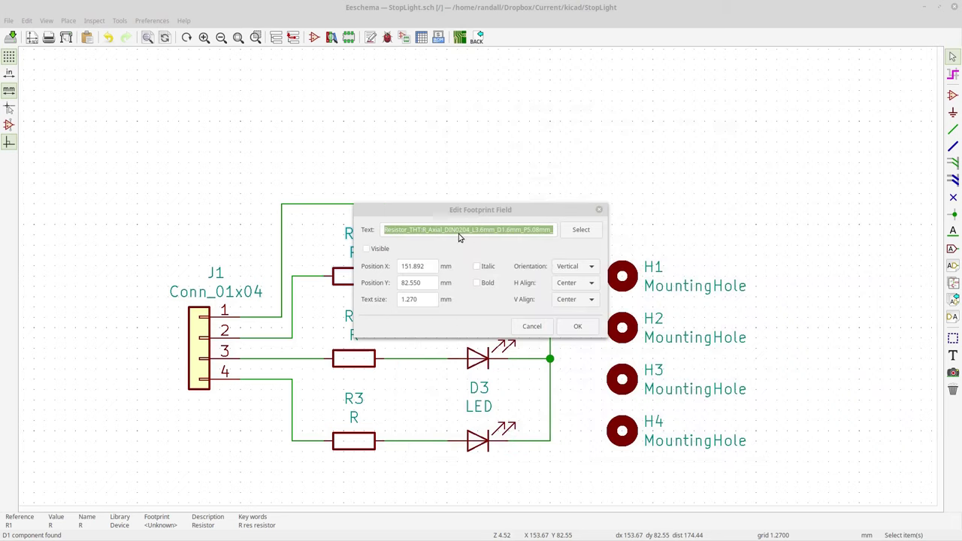
click(577, 326)
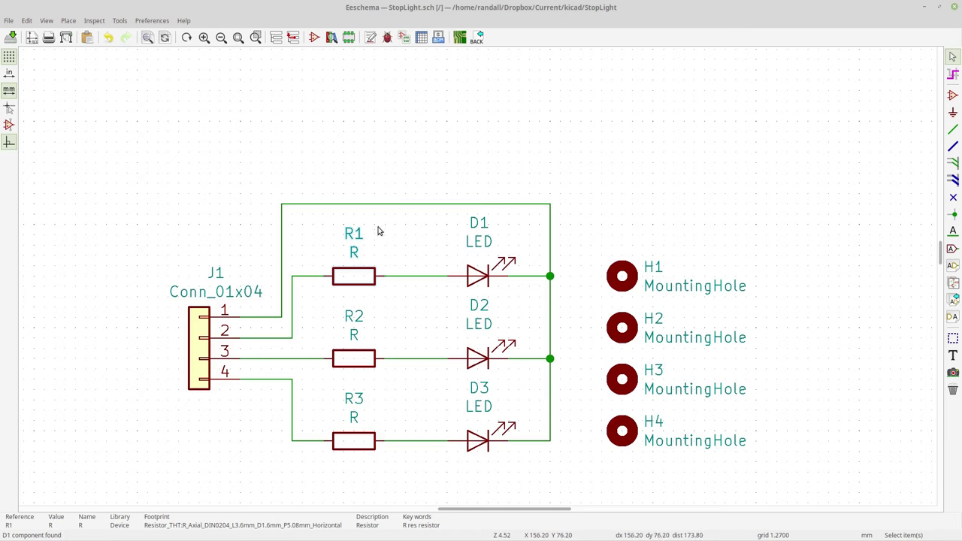
Reopen Assign Footprints, select D2 and list the LED_THT footprints.
click(407, 39)
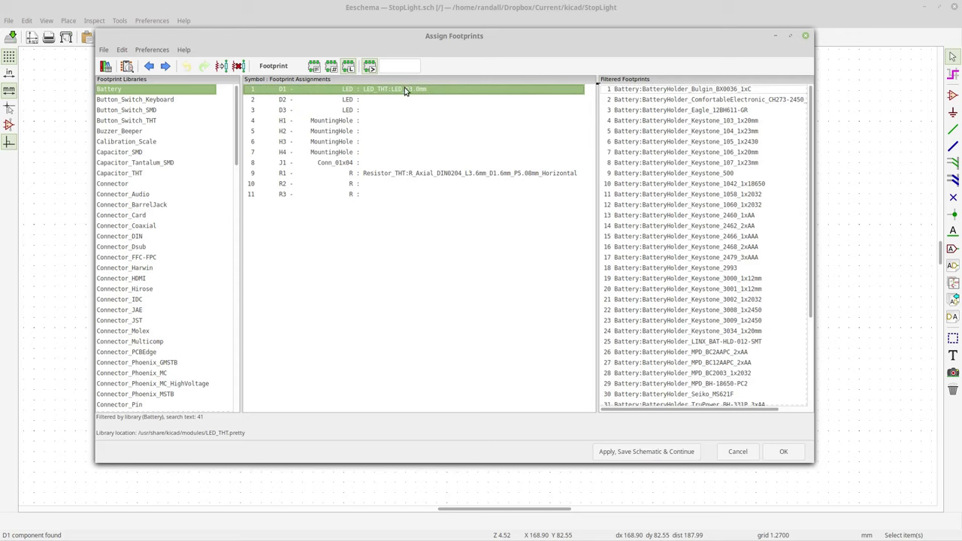
click(398, 99)
click(405, 89)
click(404, 101)
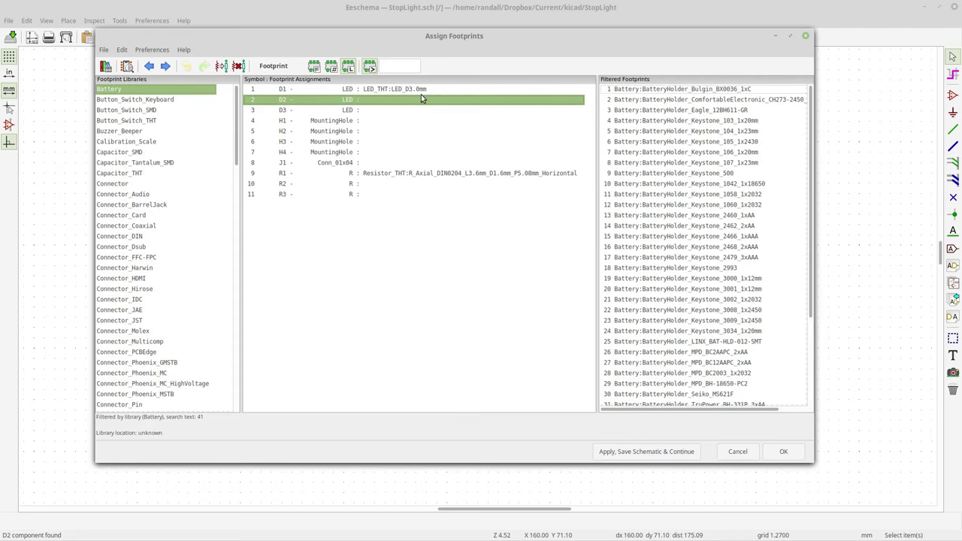
click(422, 90)
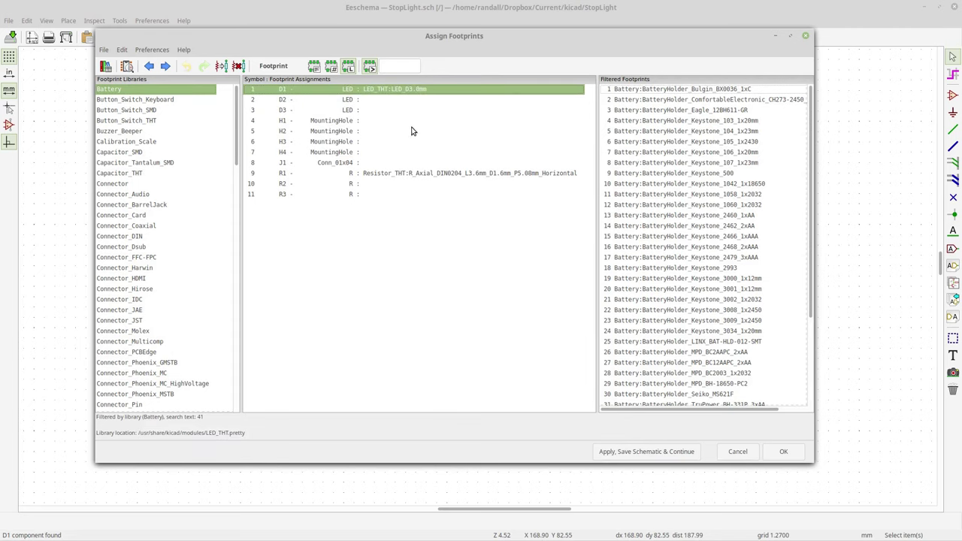
click(401, 110)
click(401, 100)
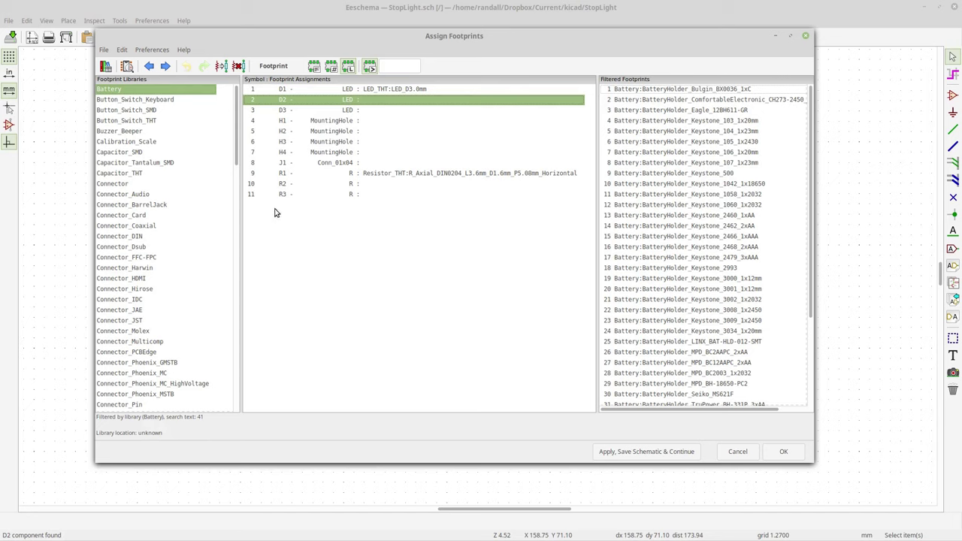
scroll(157, 226, down, 10)
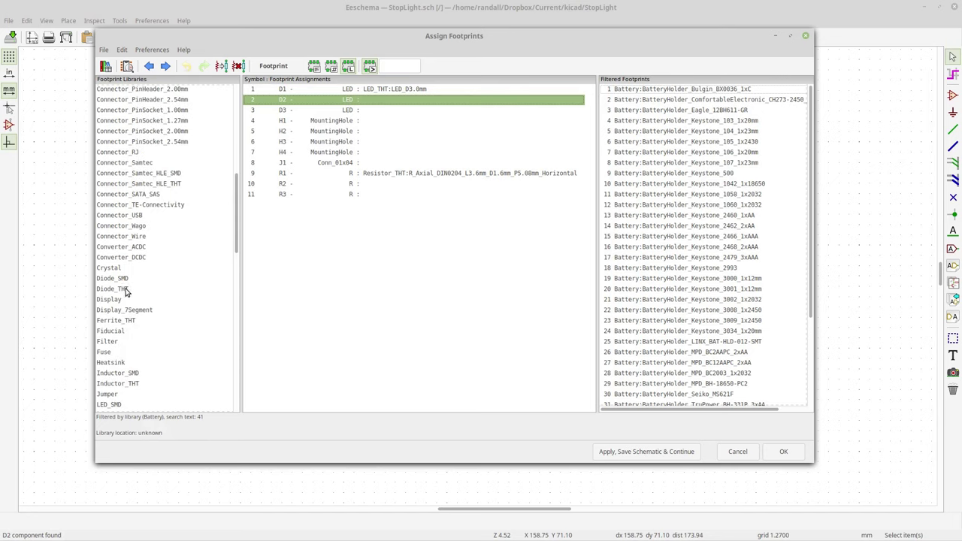
scroll(130, 301, down, 3)
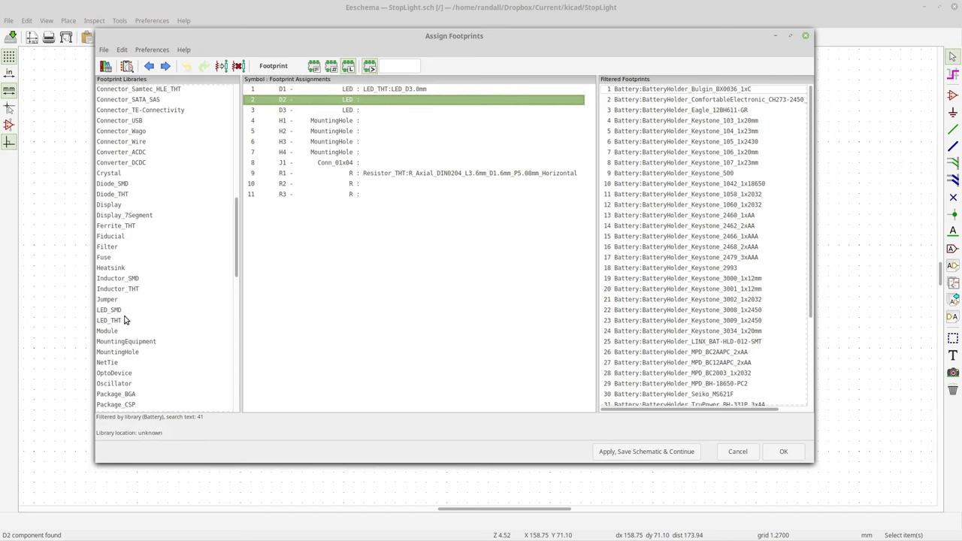
click(124, 319)
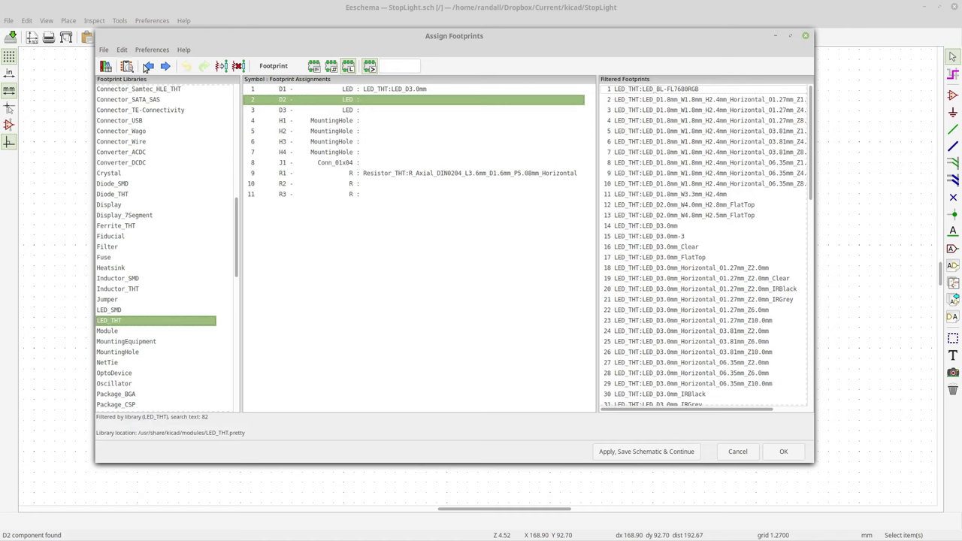
Assign LED_THT:LED_D3.0mm to LEDs D2 and D3.
click(221, 66)
click(222, 67)
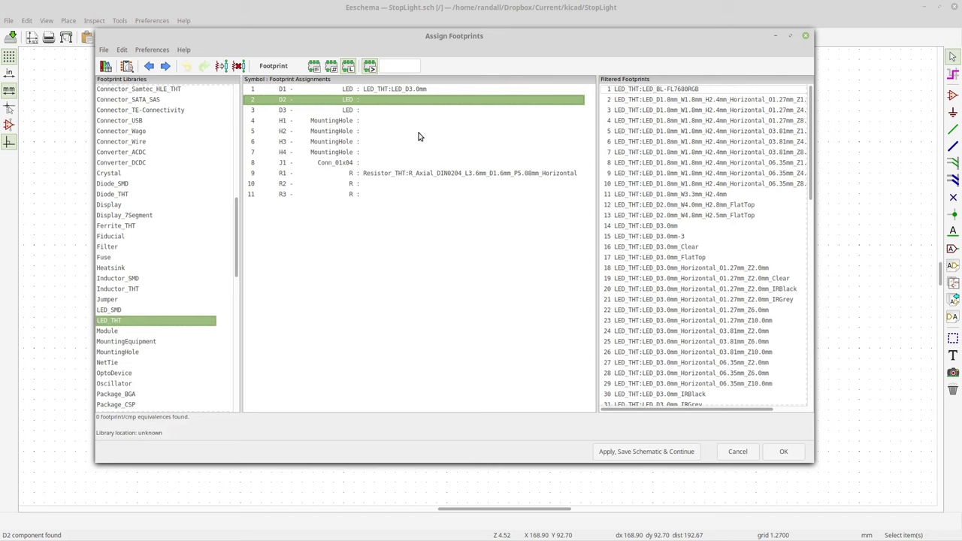
double_click(675, 227)
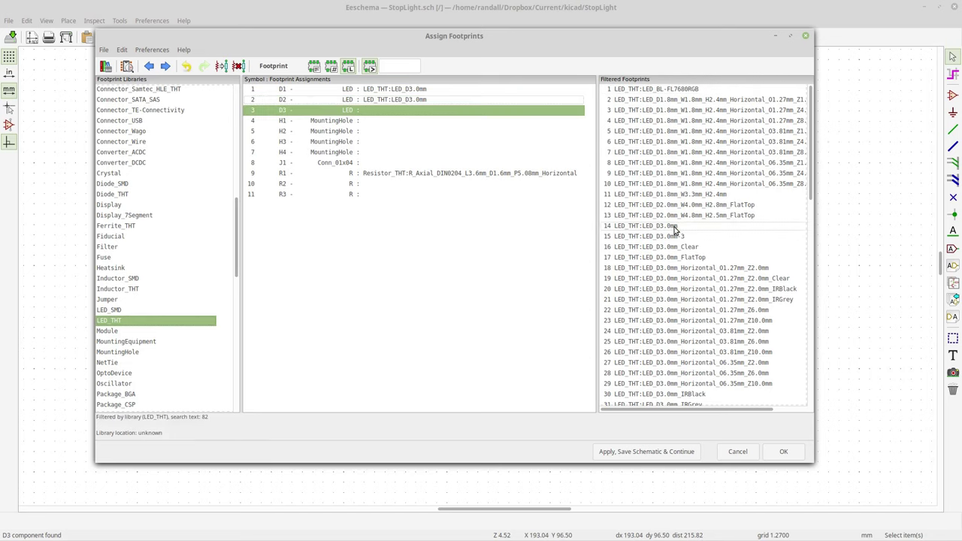
double_click(675, 227)
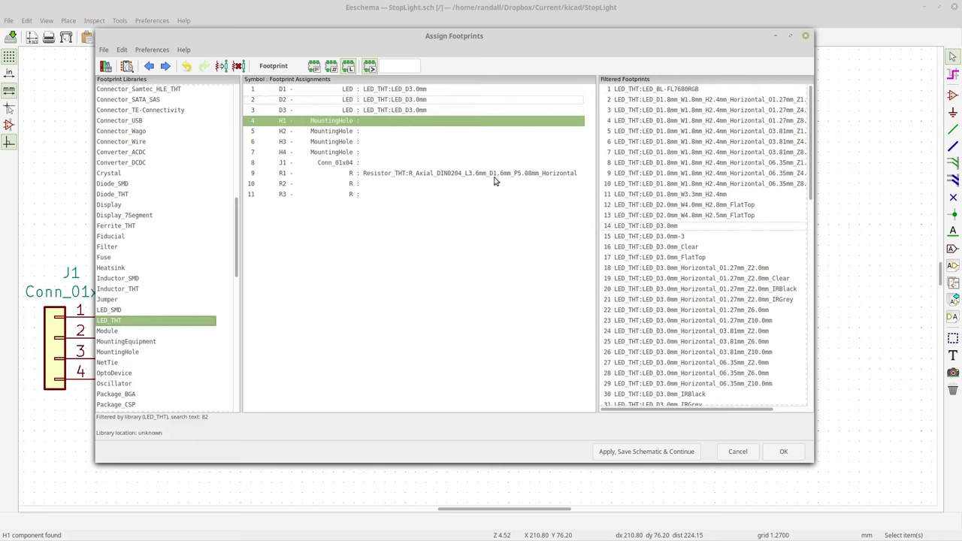
Assign MountingHole:MountingHole_2.5mm_Pad to mounting holes H1–H4.
click(417, 124)
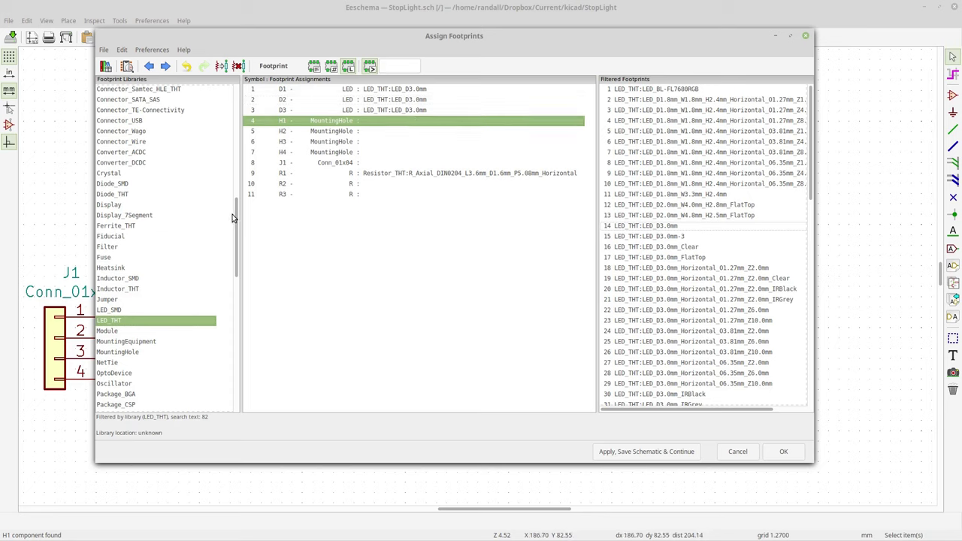
drag(235, 217, 236, 247)
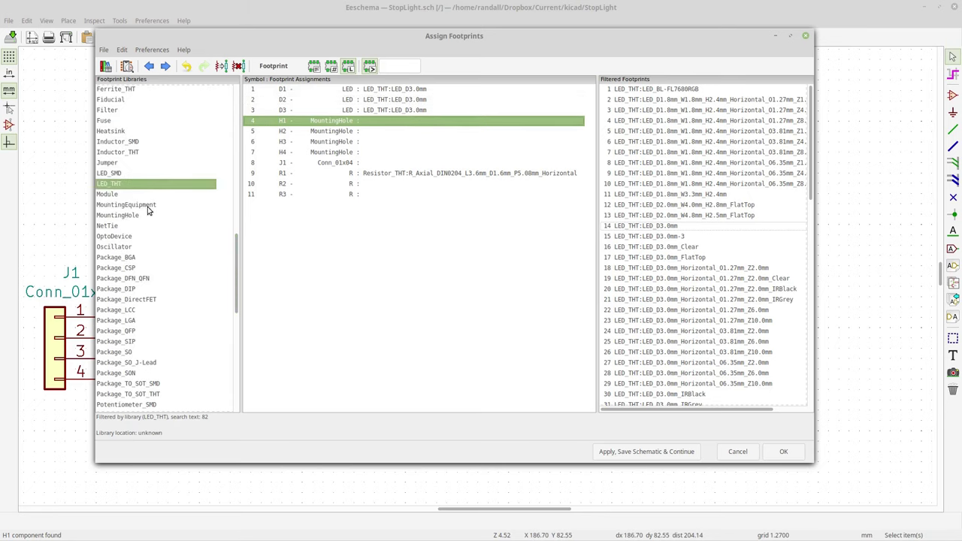
click(120, 215)
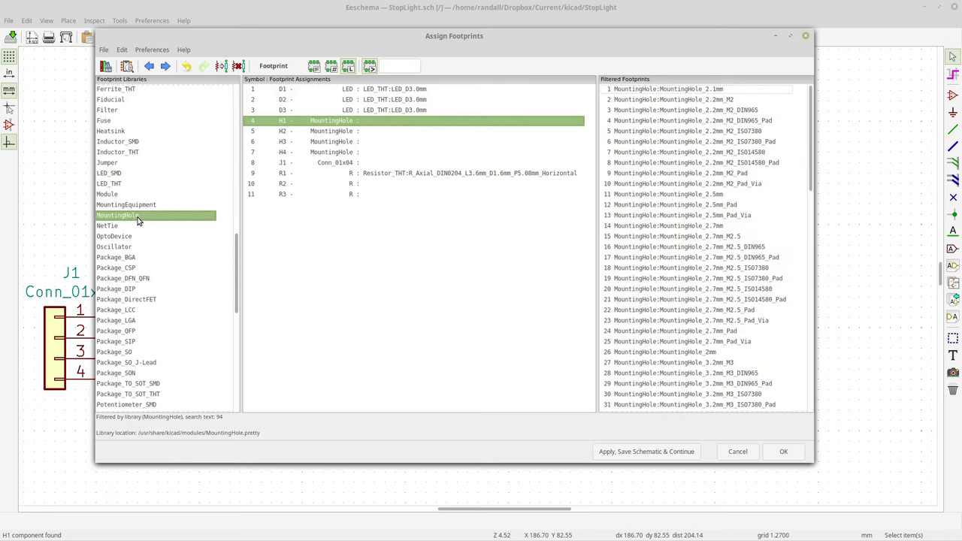
click(693, 196)
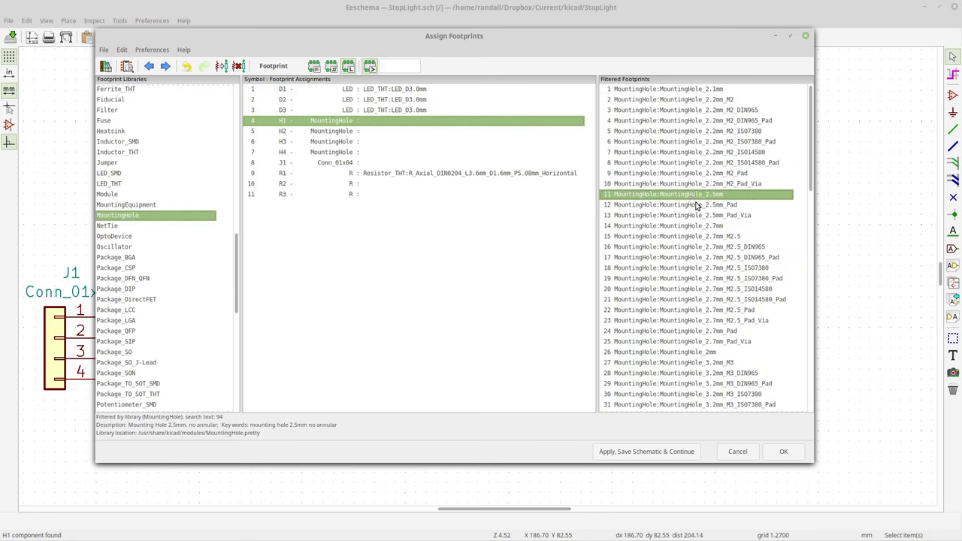
click(698, 205)
double_click(694, 206)
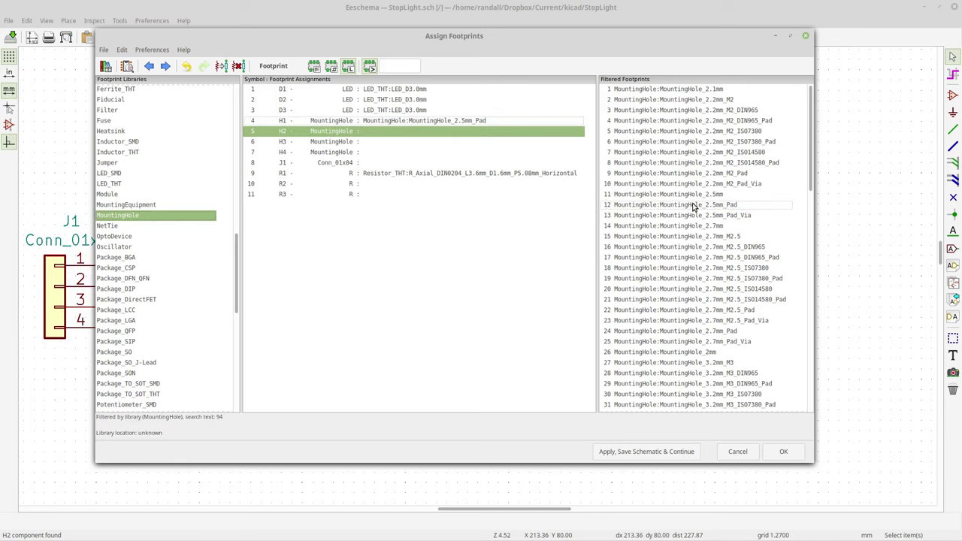
double_click(695, 206)
double_click(693, 204)
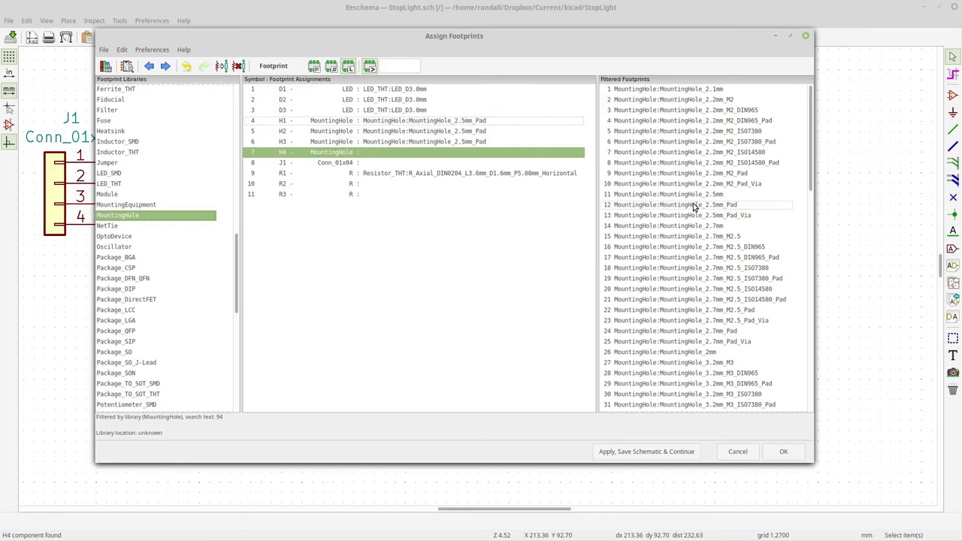
double_click(647, 206)
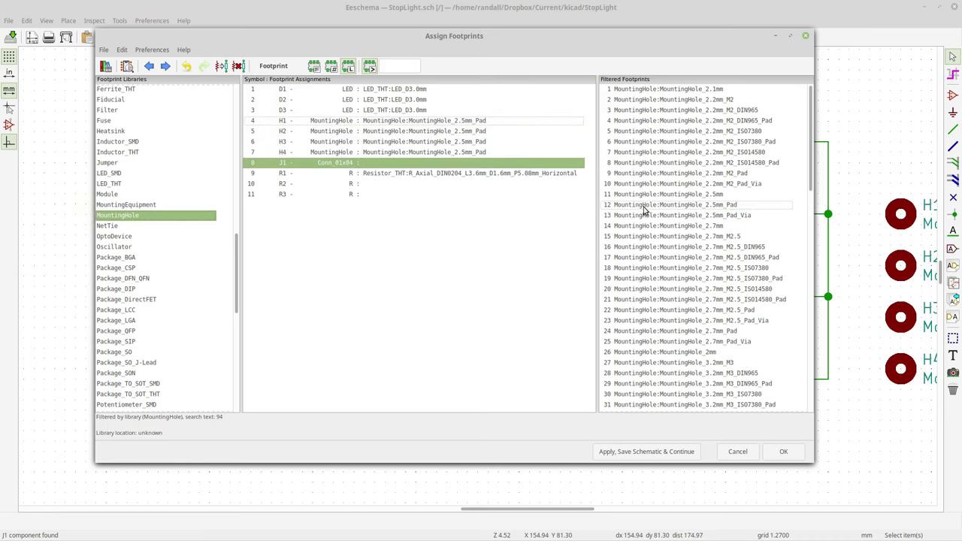
Give J1 the Connector_PinHeader_2.54mm:PinHeader_1x04_P2.54mm_Horizontal footprint.
drag(238, 234, 245, 152)
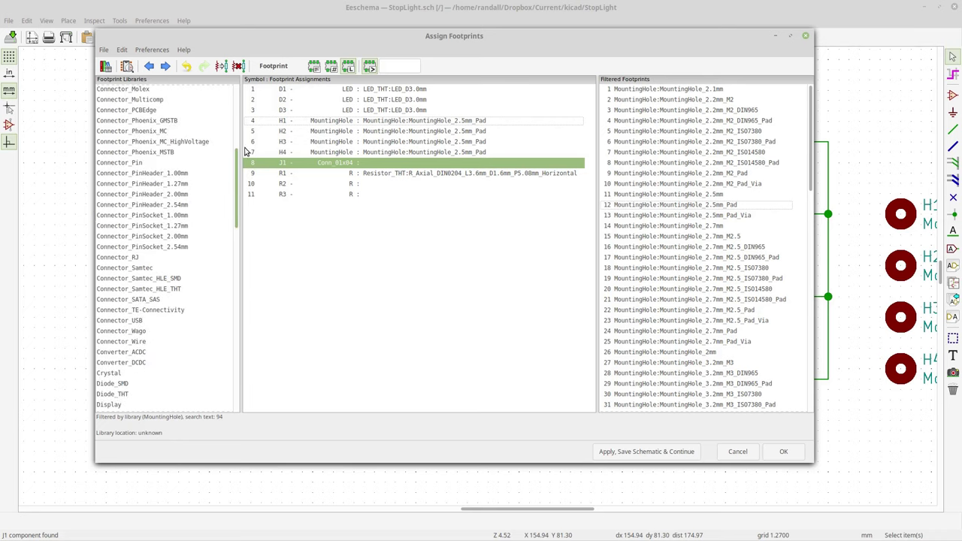
click(180, 163)
click(180, 205)
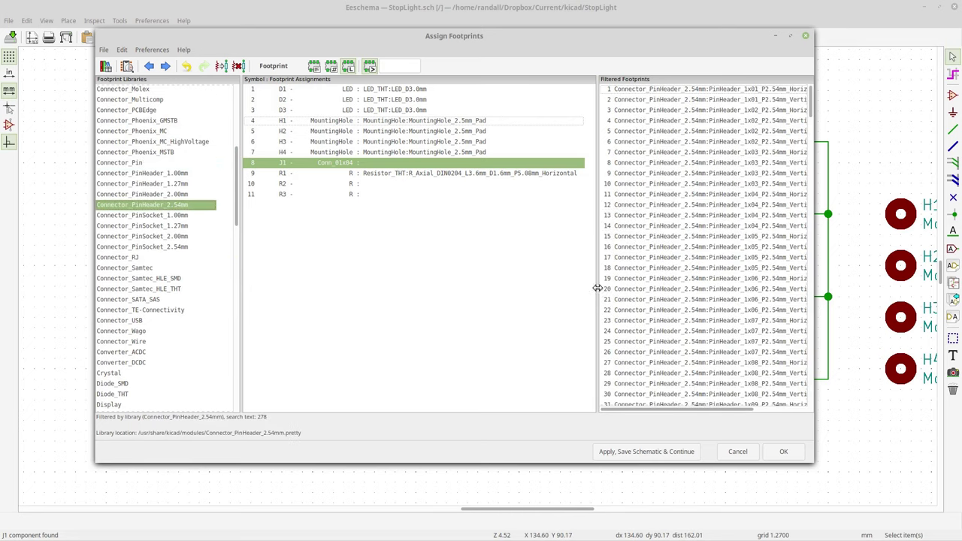
click(687, 226)
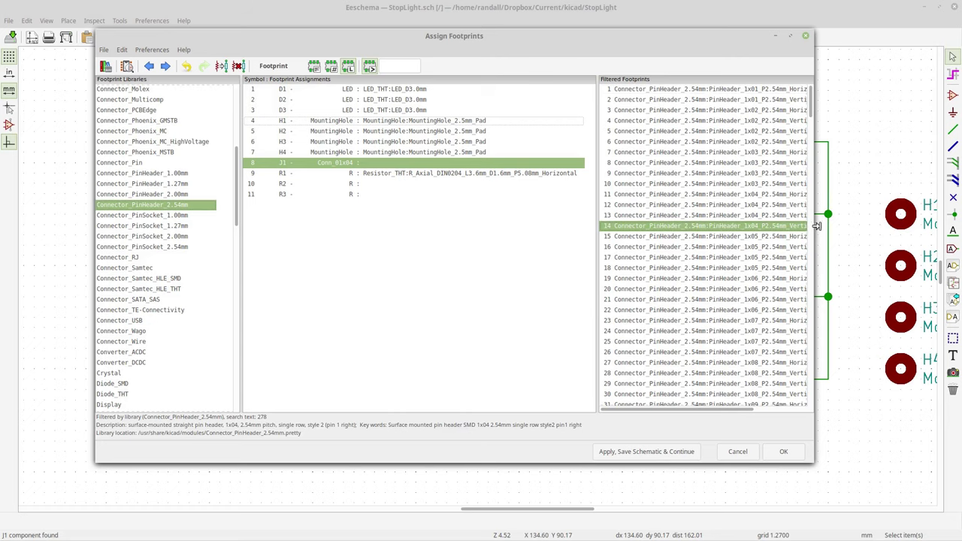
drag(824, 224, 857, 224)
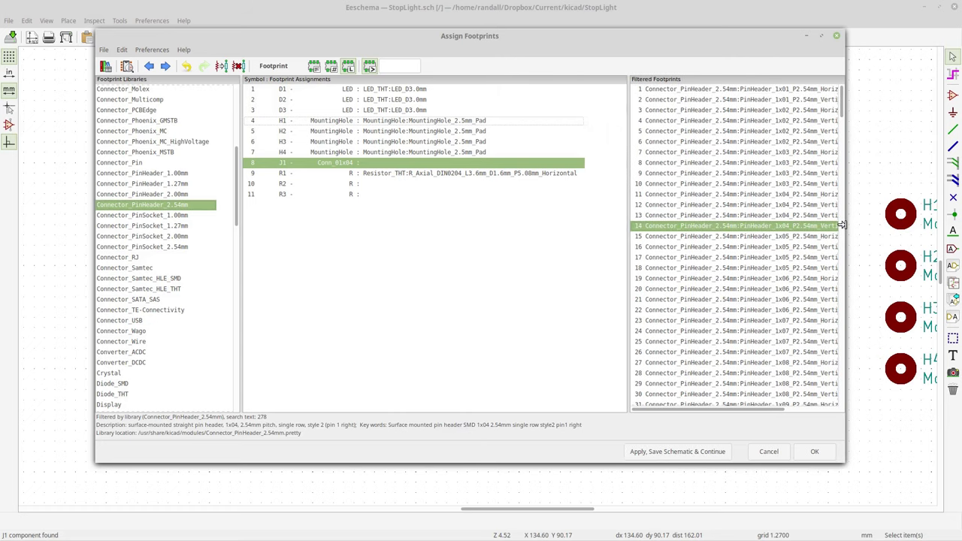
click(730, 194)
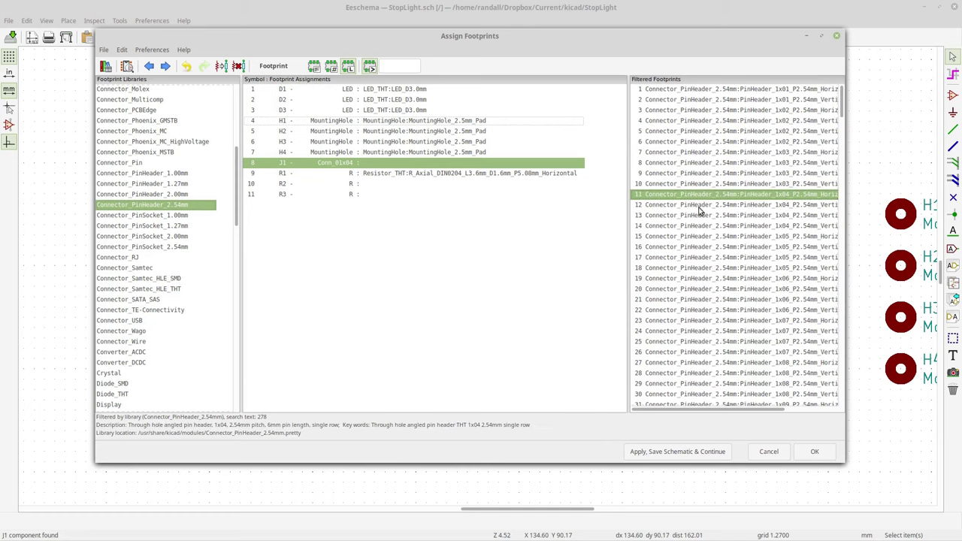
double_click(740, 197)
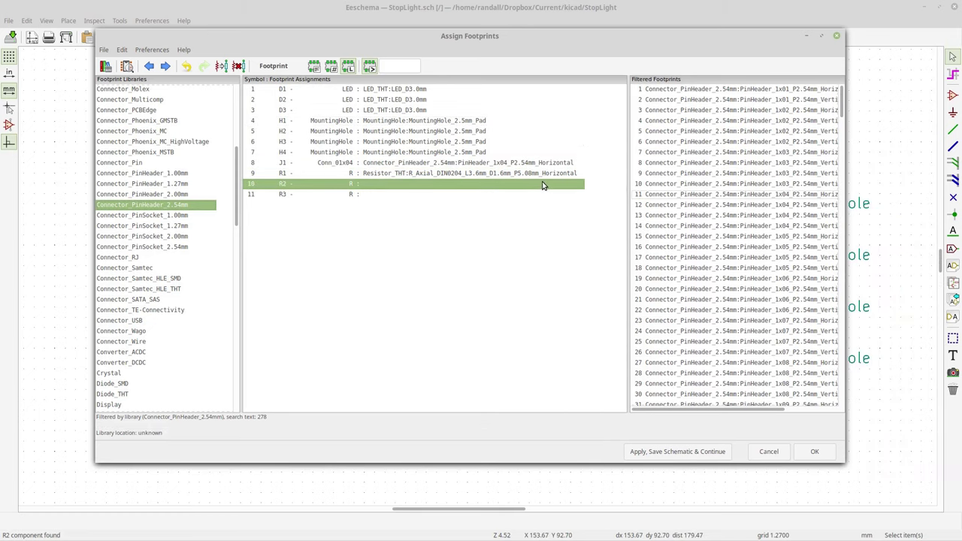
Find R_Axial_DIN0204_L3.6mm_D1.6mm_P5.08mm_Horizontal in Resistor_THT and assign it to R2 and R3.
scroll(169, 256, down, 6)
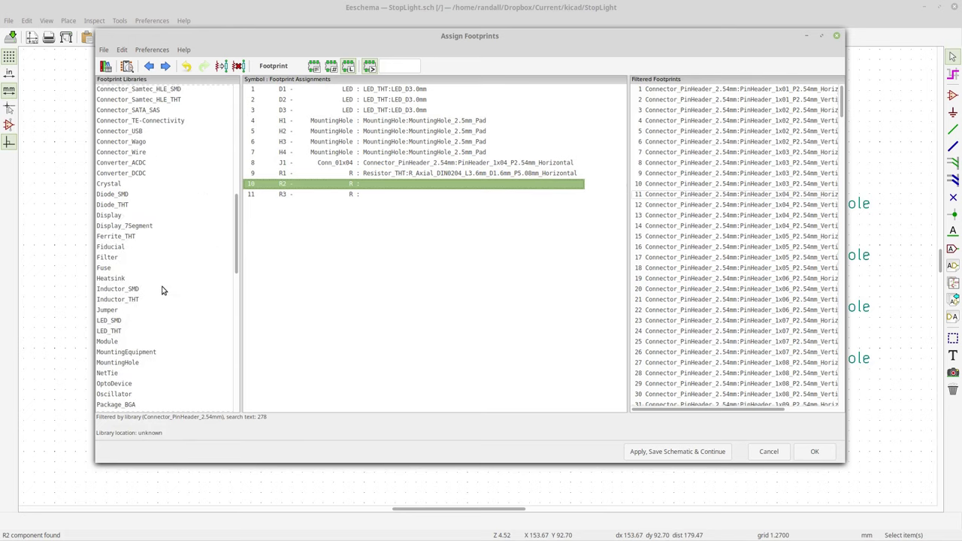
scroll(161, 290, down, 4)
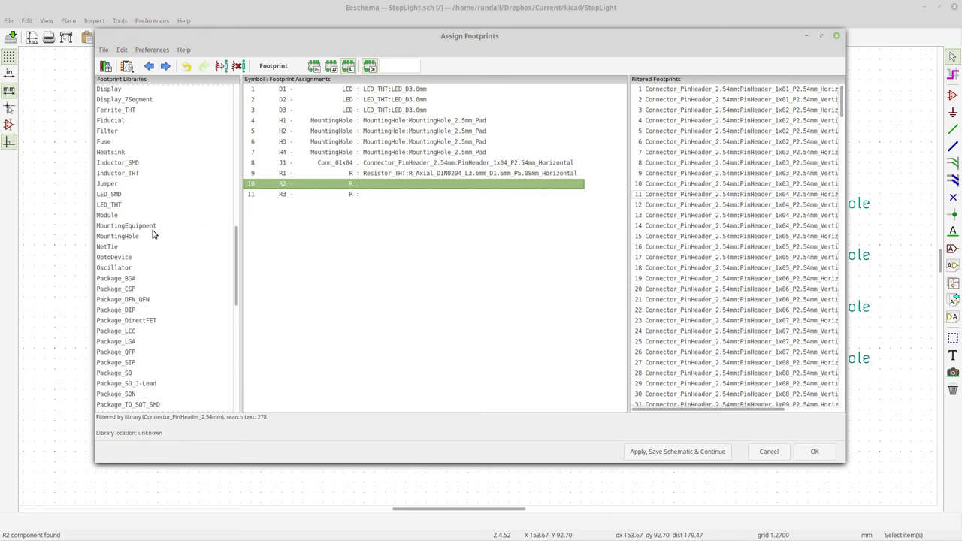
scroll(152, 236, down, 3)
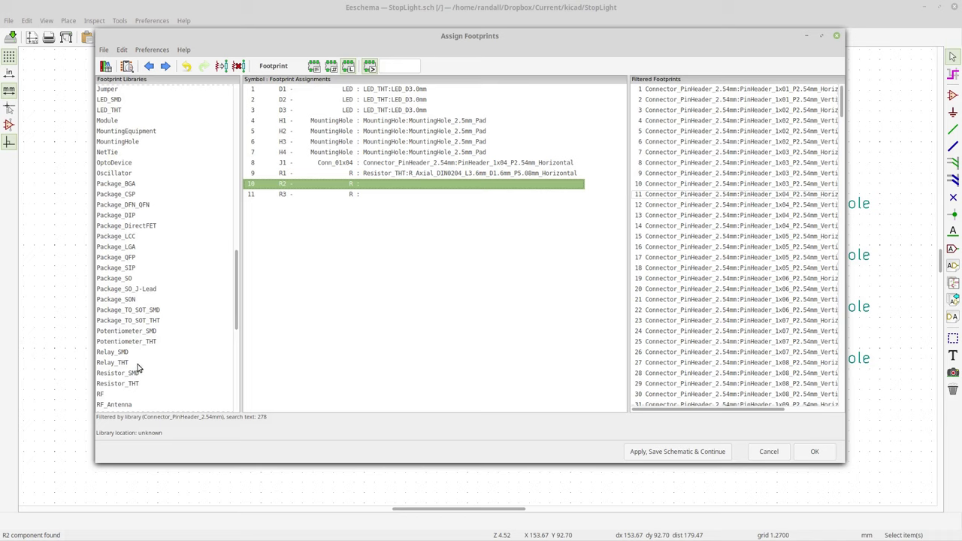
click(136, 384)
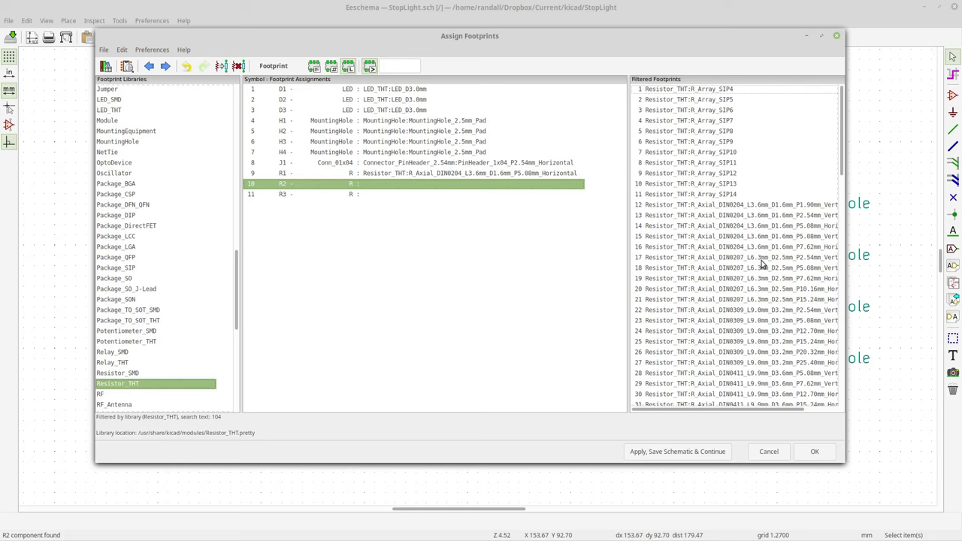
click(764, 206)
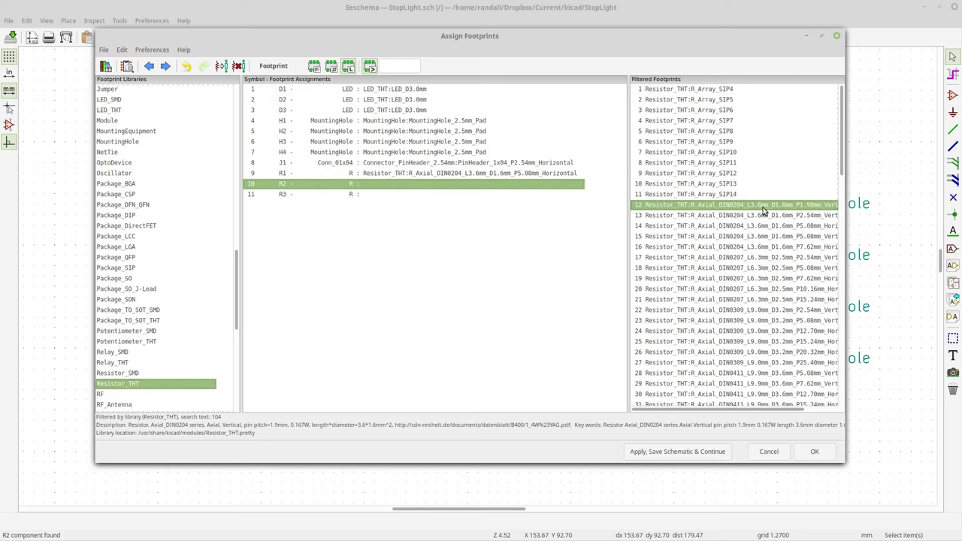
click(759, 258)
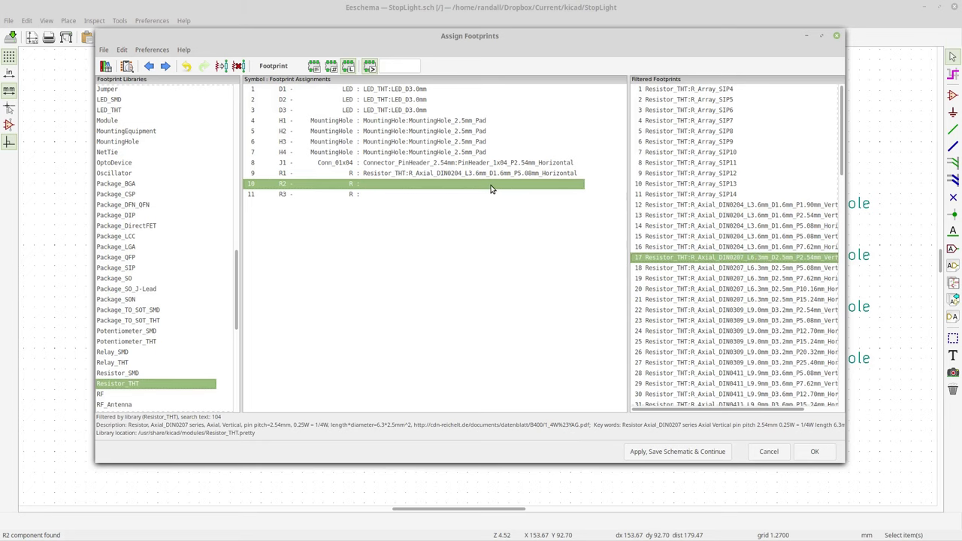
click(765, 248)
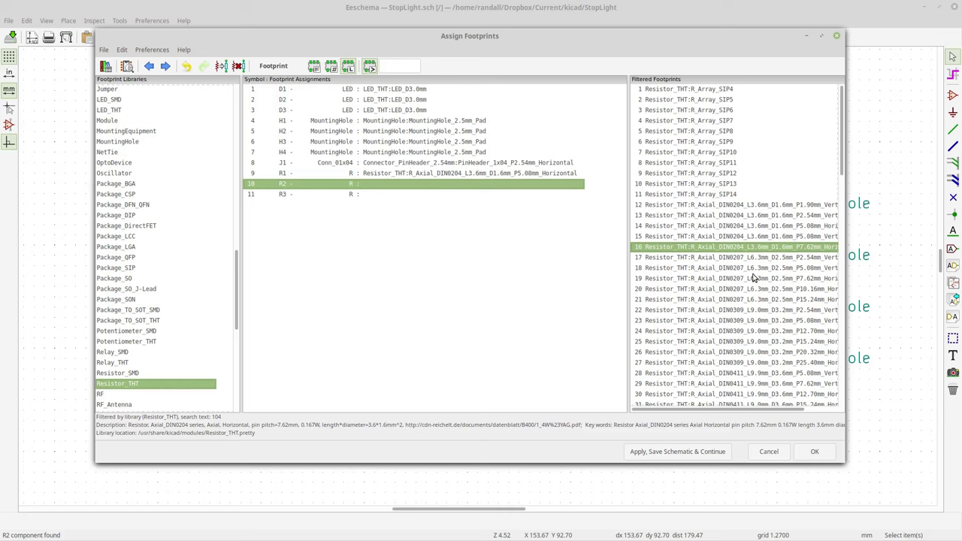
click(763, 237)
click(758, 226)
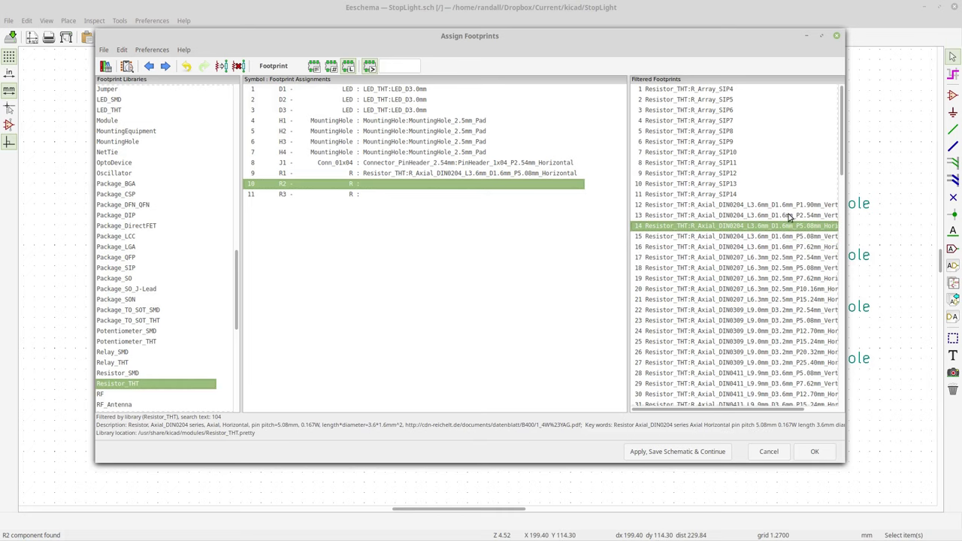
double_click(784, 226)
double_click(784, 227)
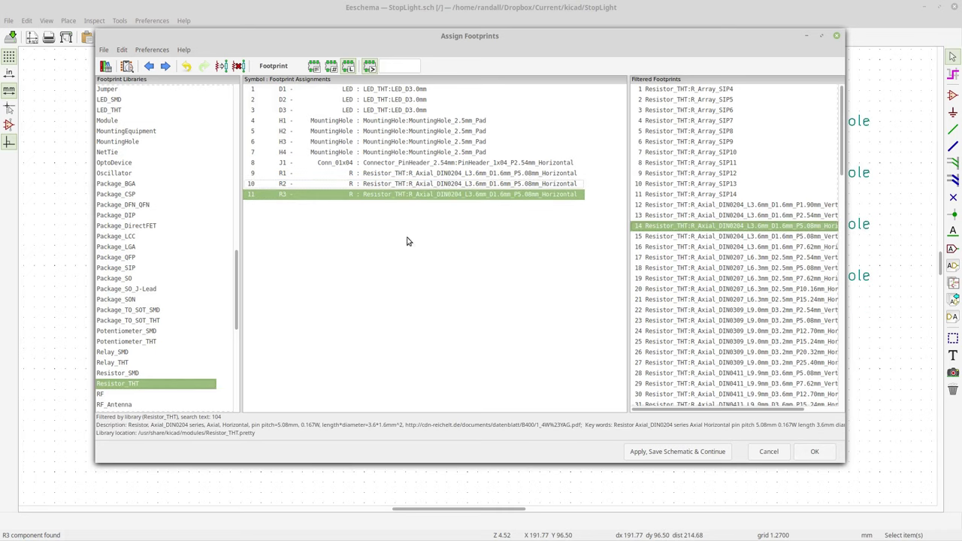
Confirm the footprint assignments, then open StopLight.kicad_pcb in Pcbnew and maximize the window.
click(817, 454)
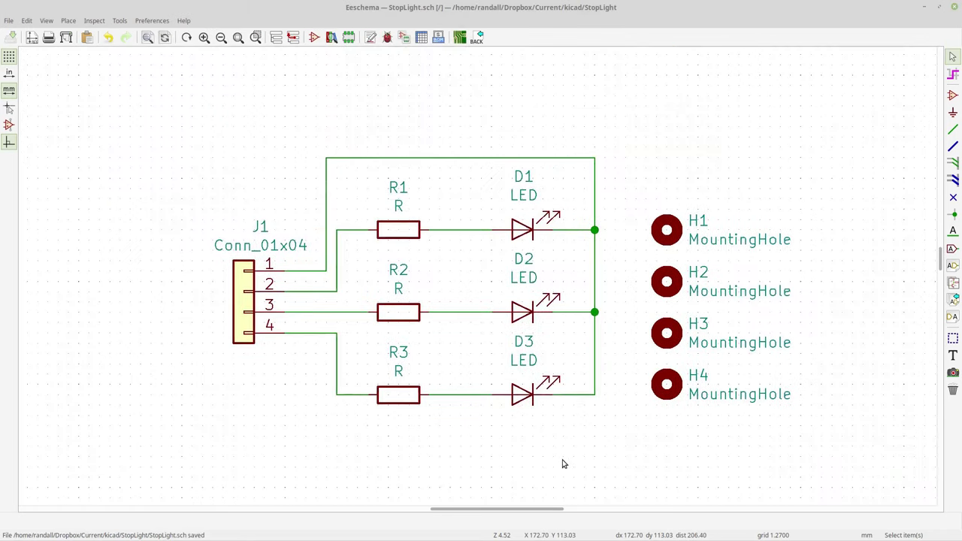
click(457, 39)
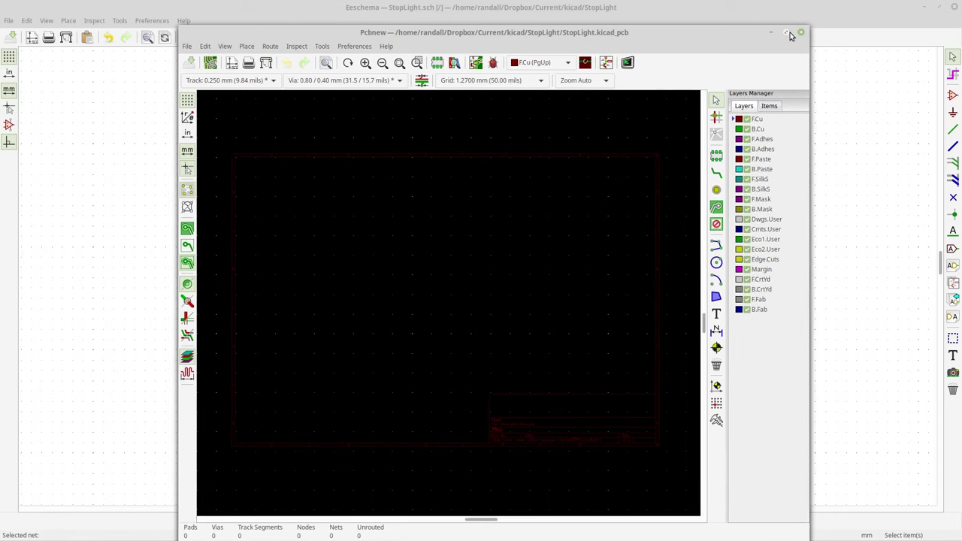
click(790, 32)
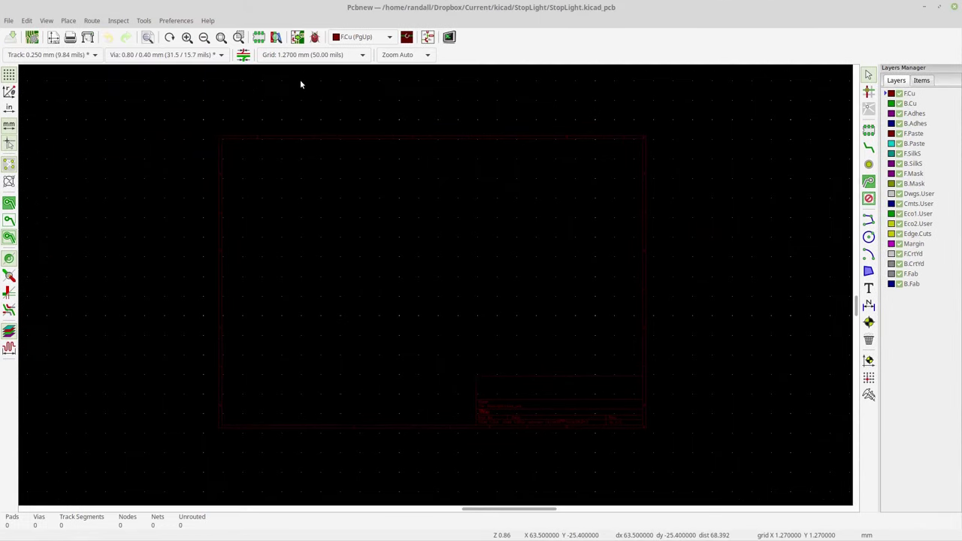
Run Update PCB from Schematic to import all eleven footprints with zero errors.
click(299, 37)
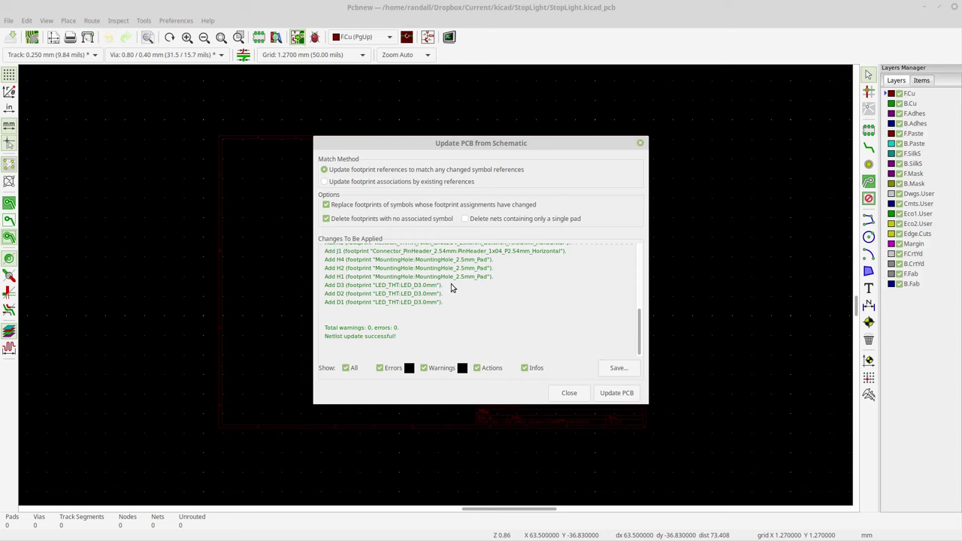
drag(453, 307, 325, 248)
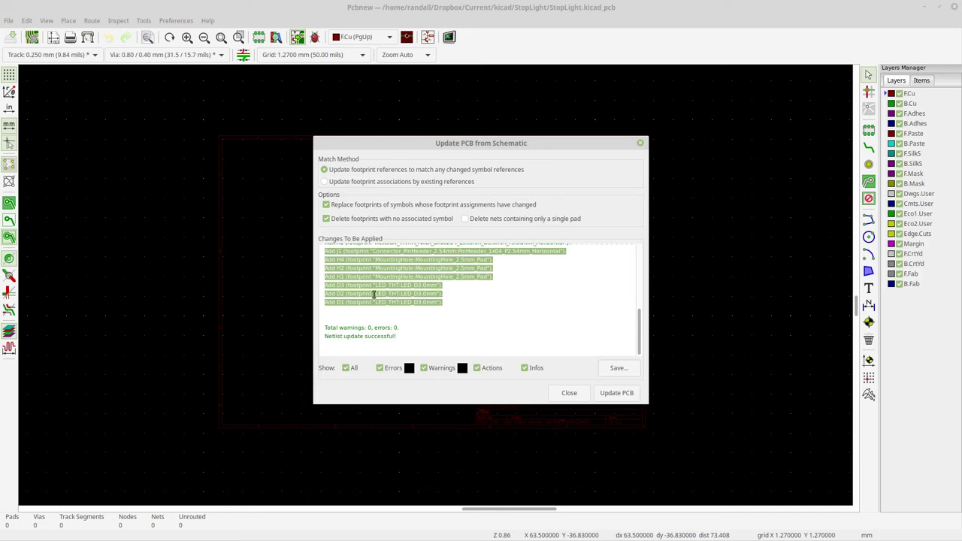
click(444, 309)
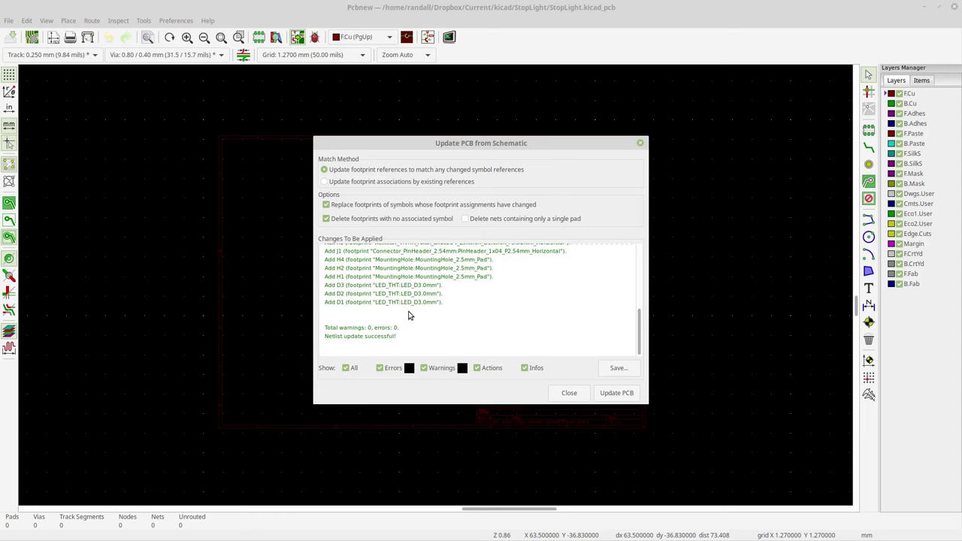
drag(326, 327, 407, 342)
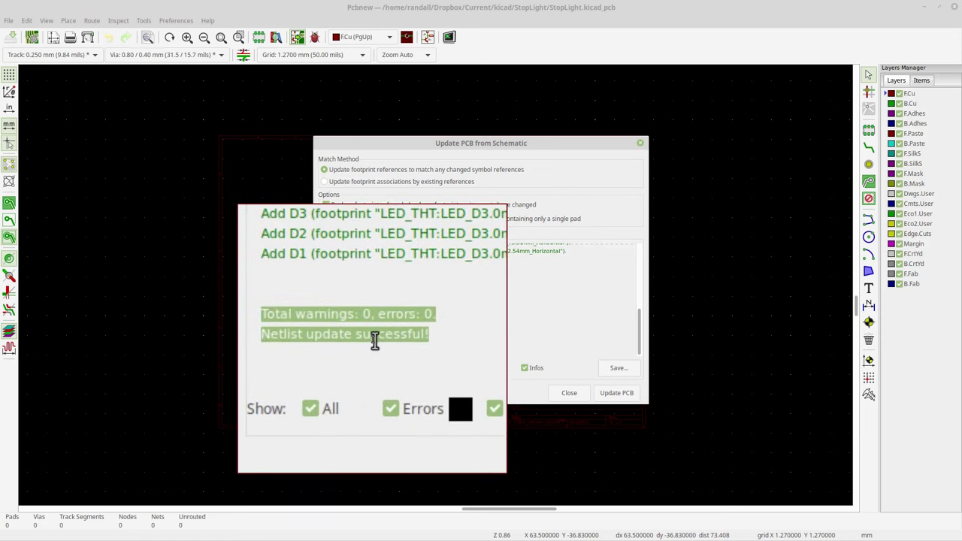
key(Escape)
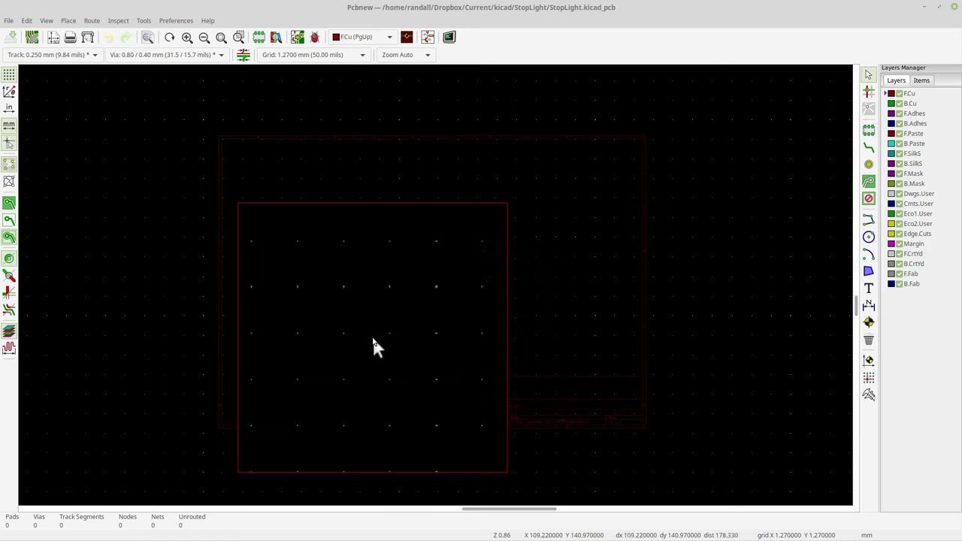
scroll(433, 282, down, 2)
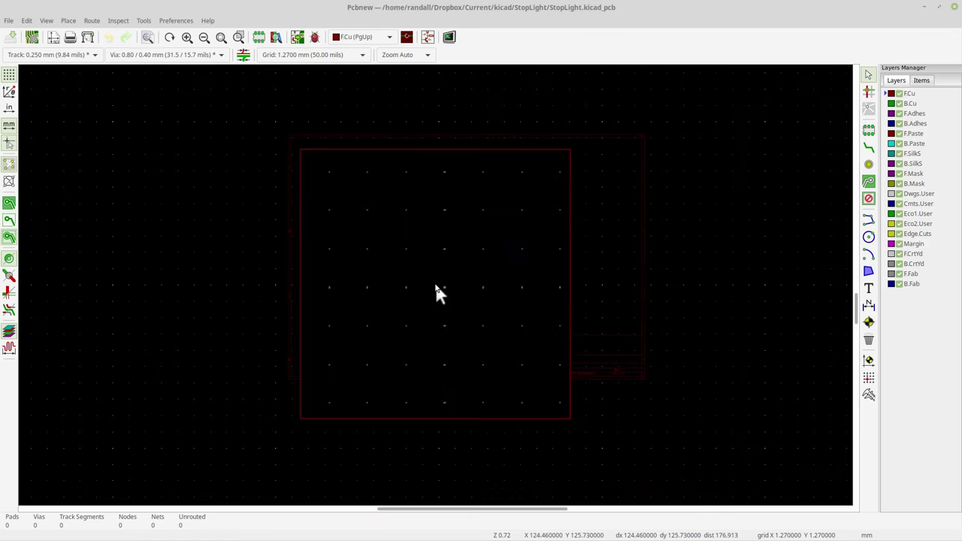
key(Escape)
scroll(466, 266, down, 1)
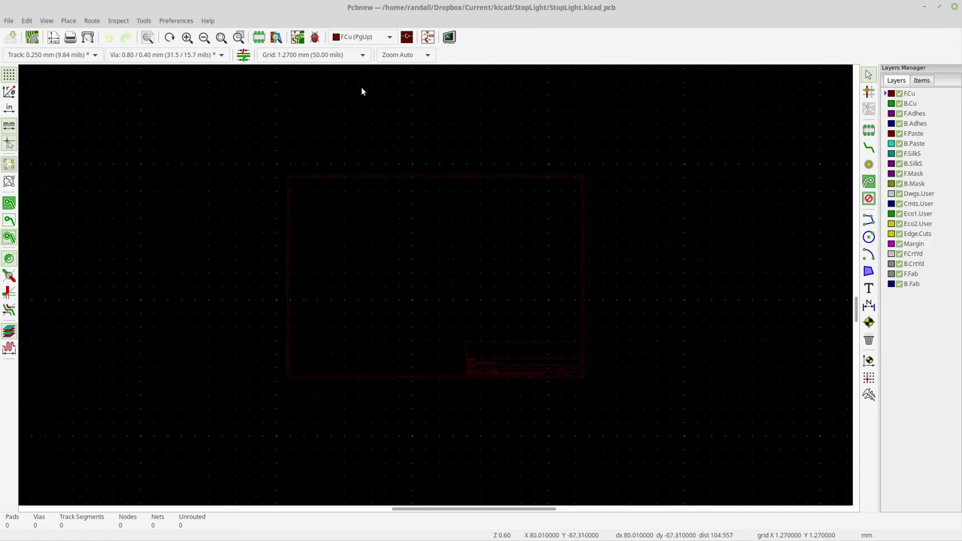
click(299, 38)
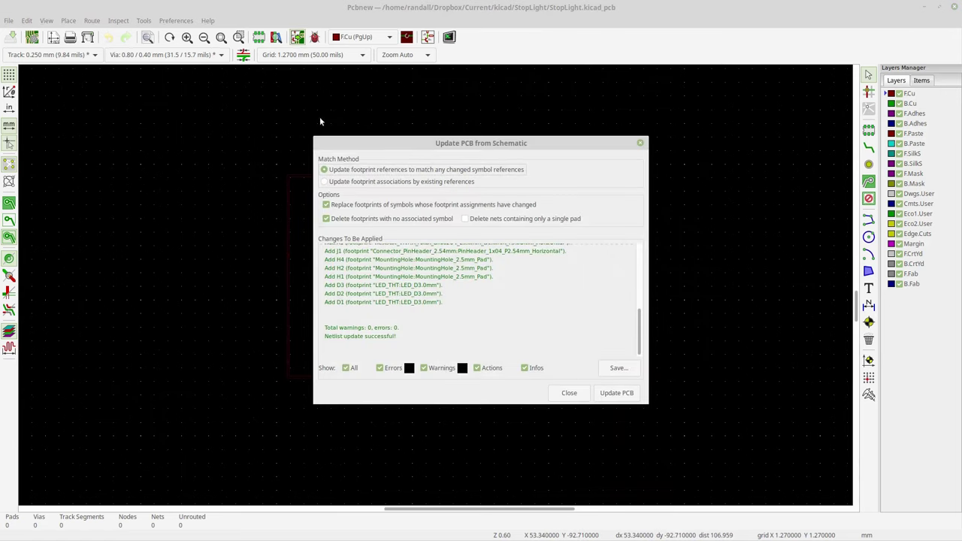
click(628, 393)
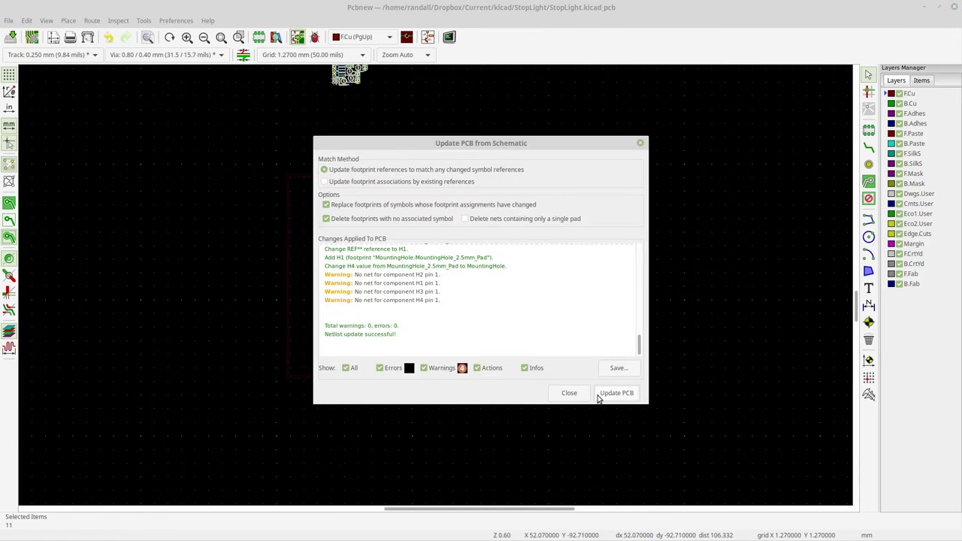
Drop the eleven imported footprints onto the board and zoom in to frame them.
click(573, 394)
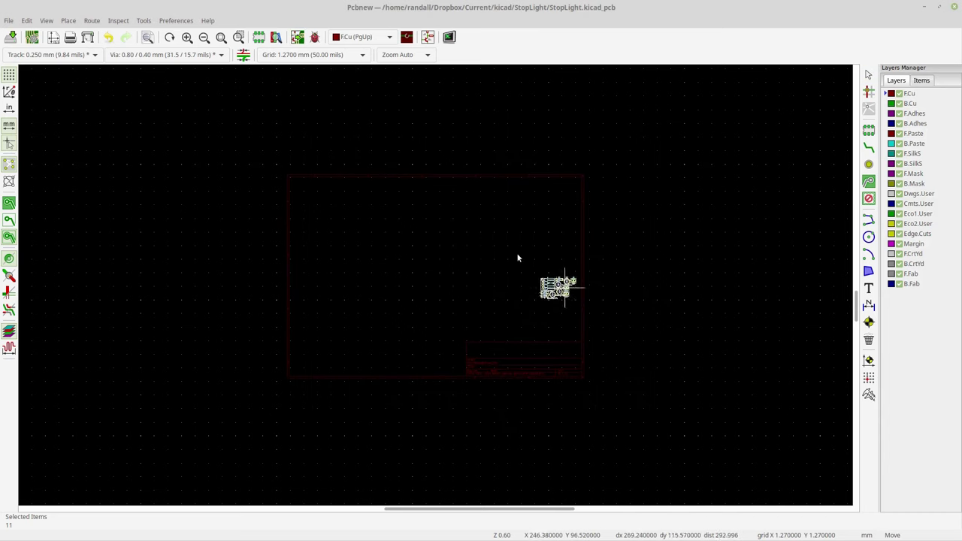
click(443, 273)
scroll(437, 279, up, 8)
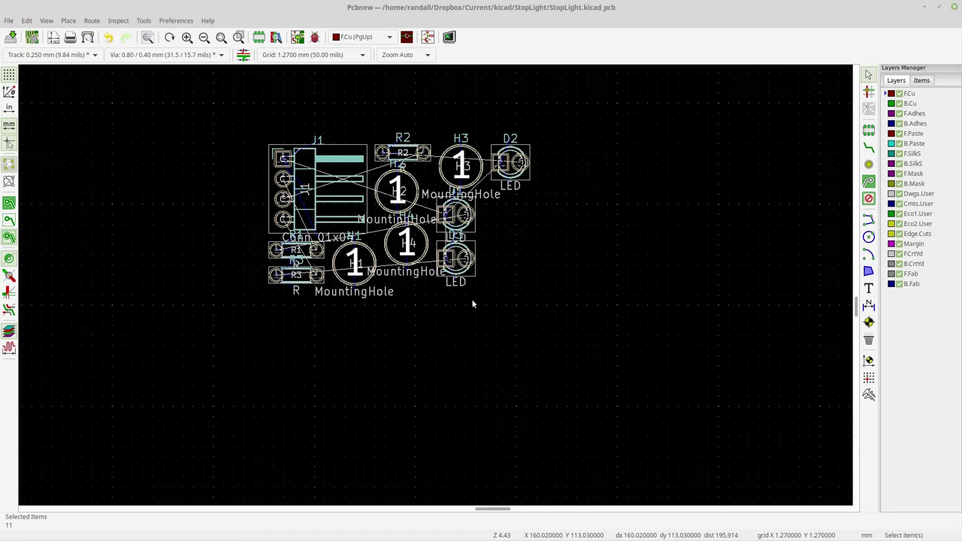
middle_drag(496, 278, 521, 315)
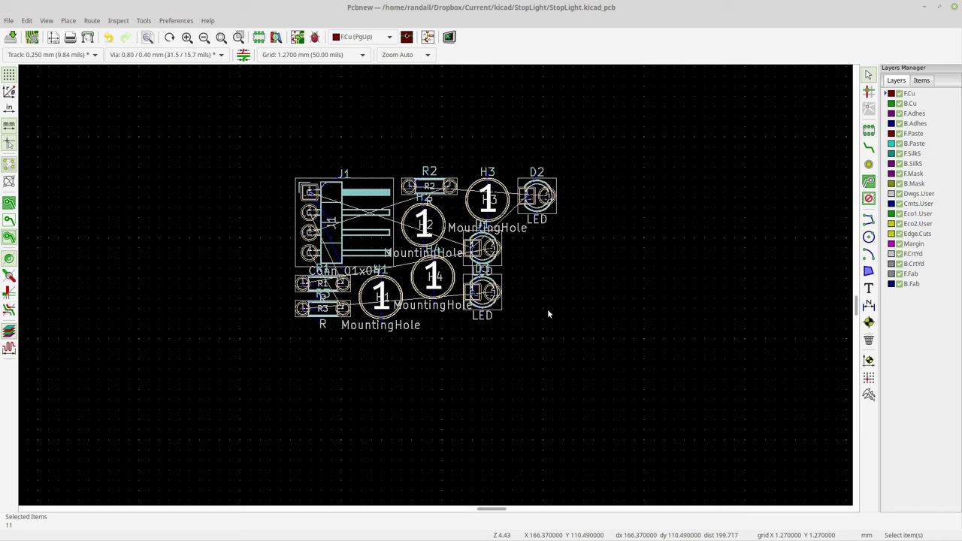
Move mounting holes H3 to the upper left, H2 to the upper right and H4 to the lower right.
click(473, 202)
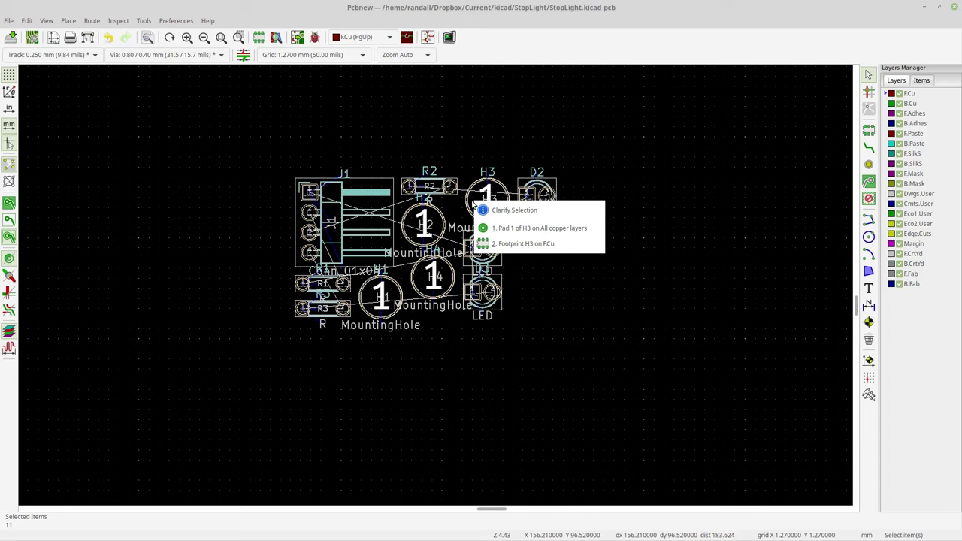
click(519, 227)
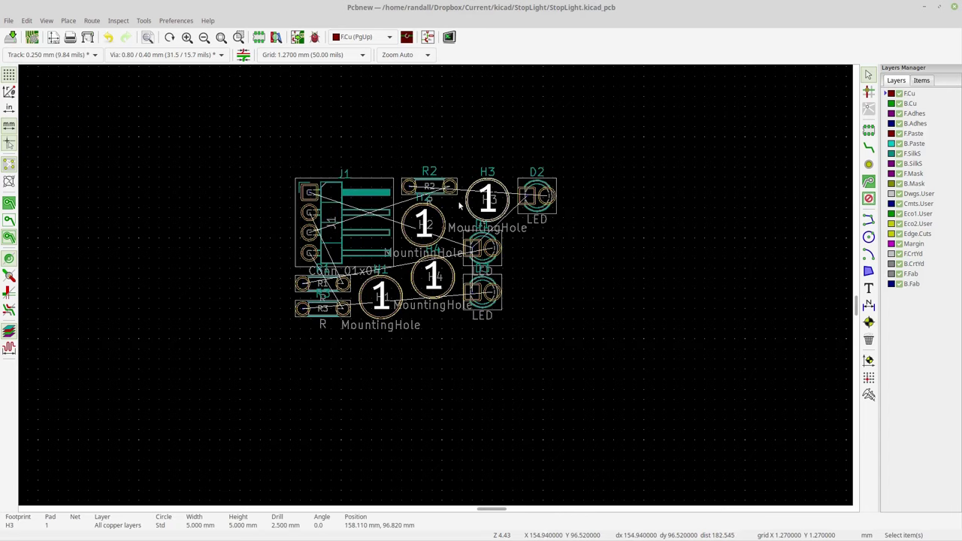
drag(485, 205, 313, 129)
click(439, 229)
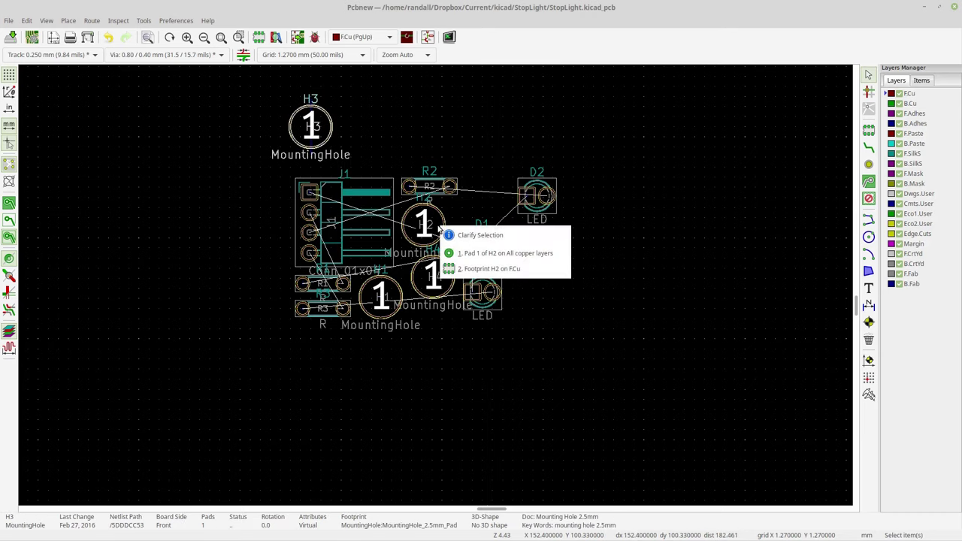
click(470, 268)
drag(423, 224, 599, 136)
click(437, 293)
key(Escape)
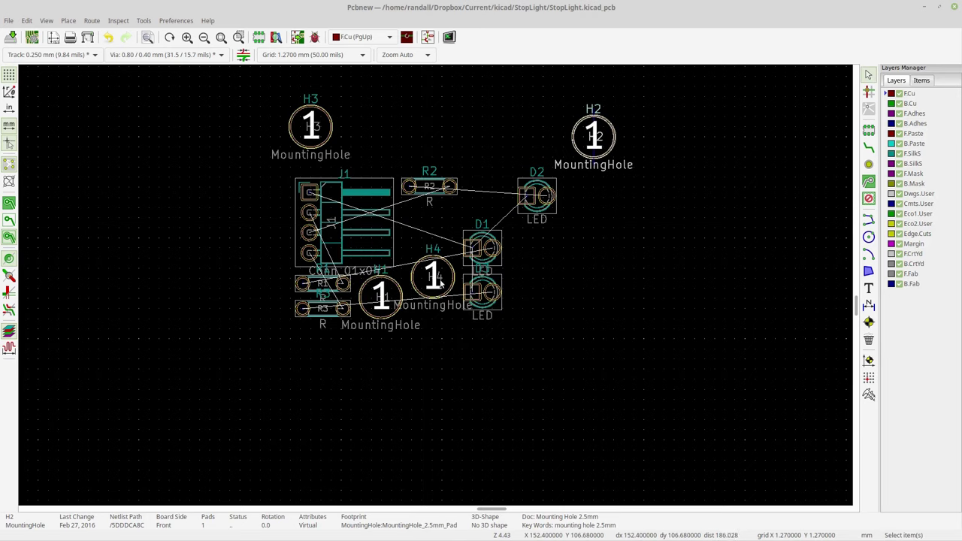
click(418, 281)
drag(423, 281, 593, 350)
Move mounting hole H1 to the lower-left corner.
click(386, 319)
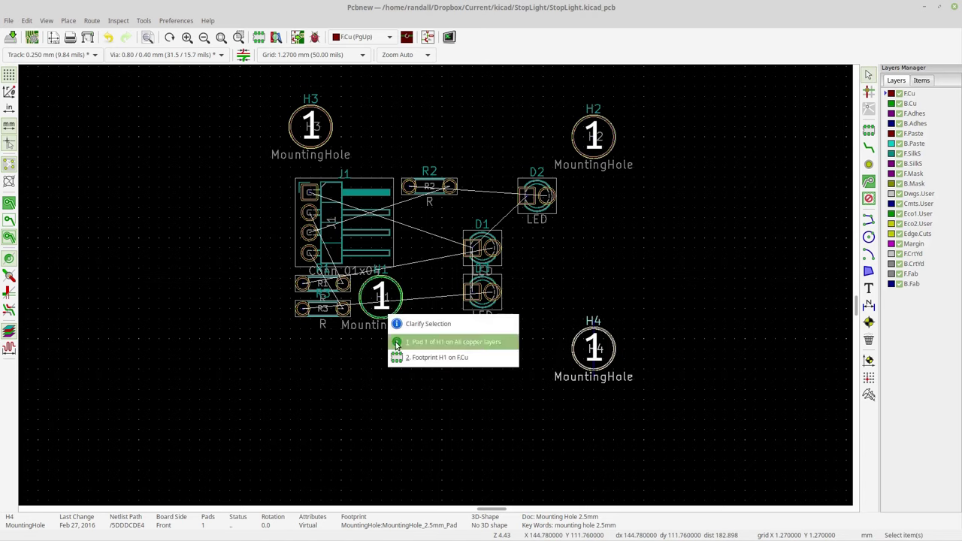
click(421, 341)
click(316, 359)
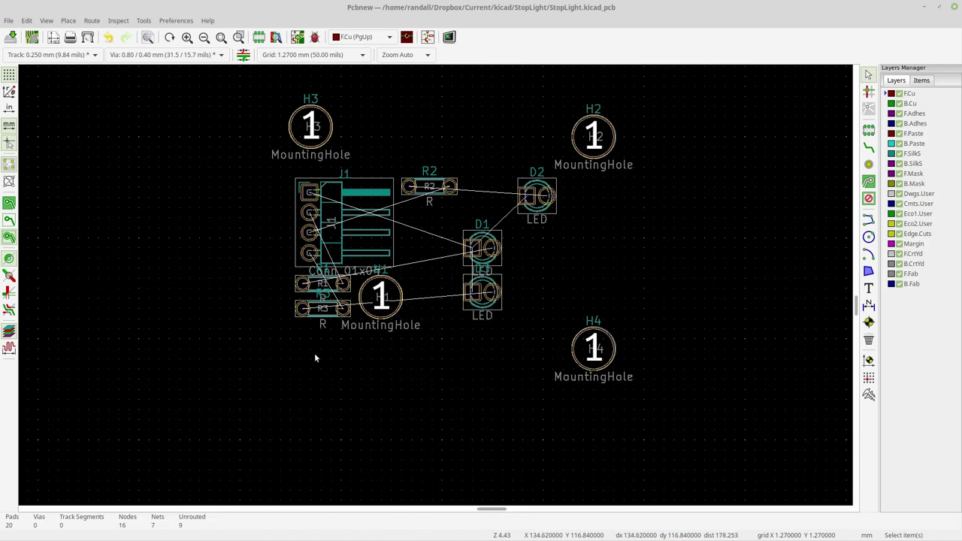
click(381, 319)
click(389, 373)
drag(392, 376, 381, 322)
drag(422, 351, 235, 398)
key(m)
click(163, 376)
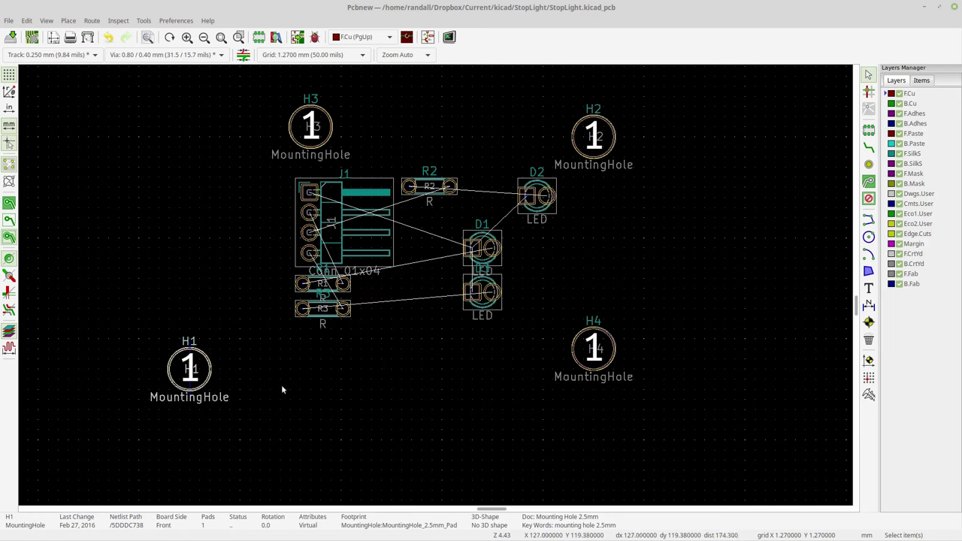
Stack LEDs D1 and D2 vertically at the top centre and select D3.
click(483, 248)
key(m)
click(479, 118)
click(527, 197)
key(m)
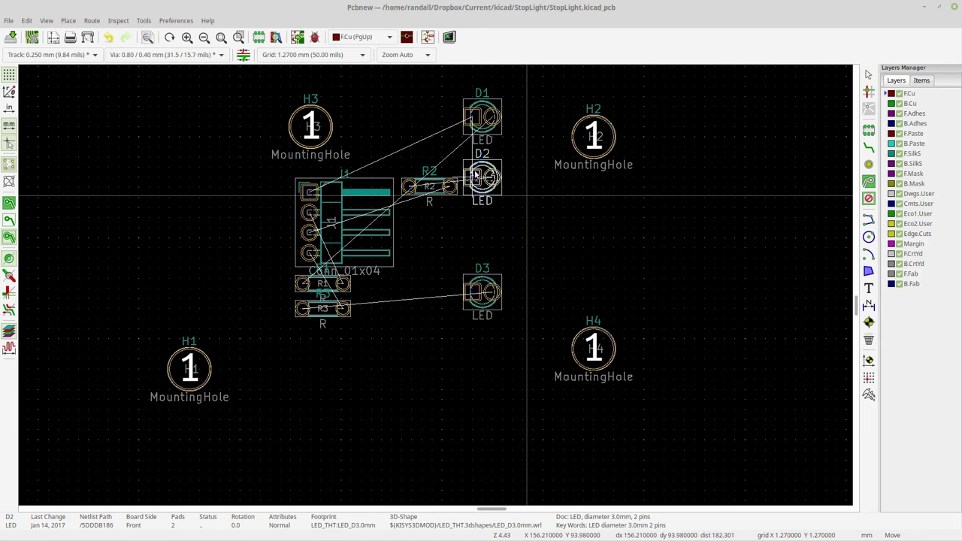
click(469, 173)
click(460, 260)
Drop D3 below D2 and move resistors R2, R3 and R1 below the LED column.
key(m)
click(460, 186)
drag(453, 253, 411, 167)
key(m)
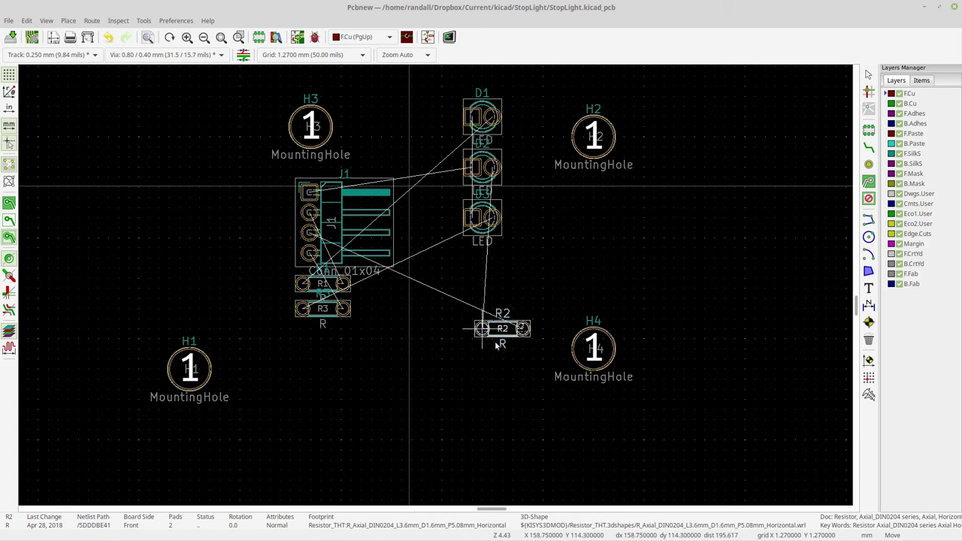
click(521, 288)
drag(367, 337, 305, 259)
key(m)
click(455, 337)
key(m)
click(424, 285)
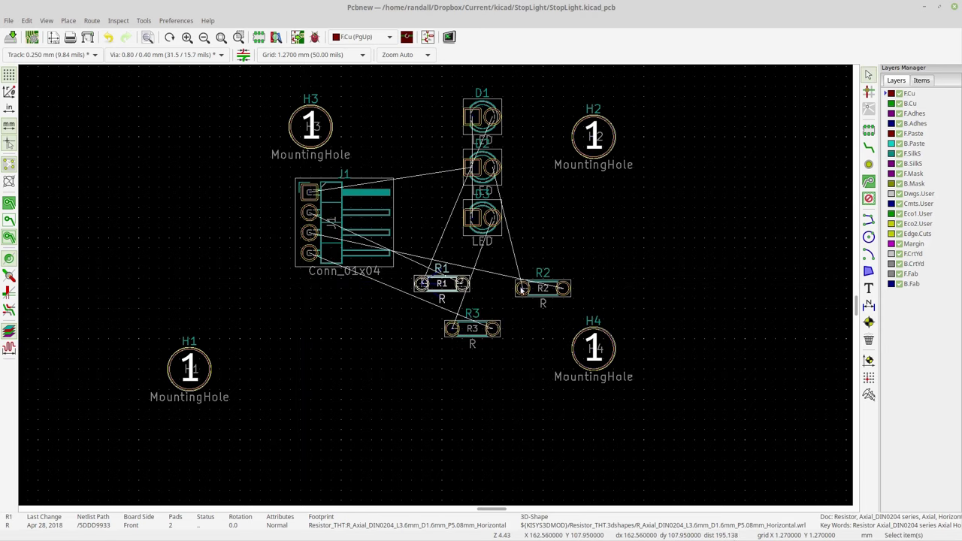
click(444, 286)
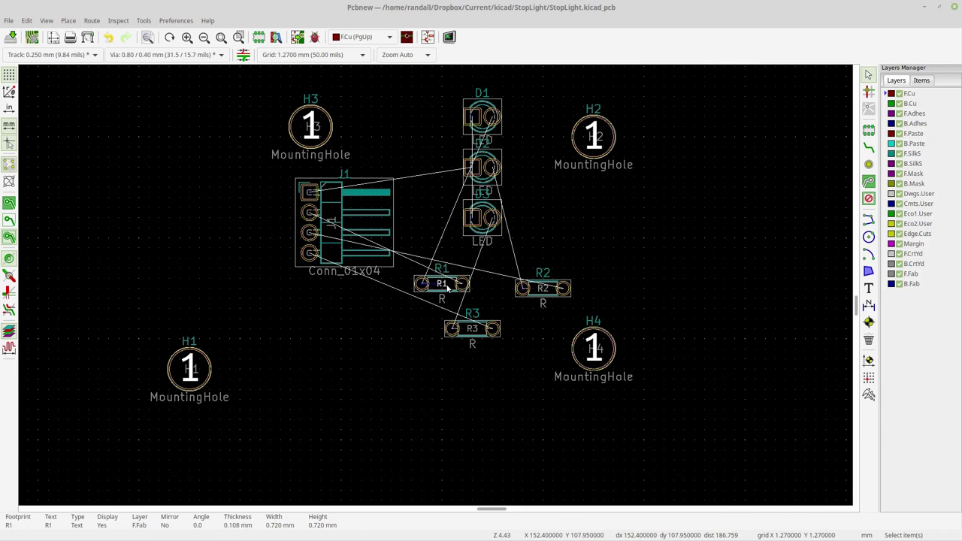
click(421, 285)
Rotate resistors R3, R2 and R1 by 90° so they stand vertical.
drag(505, 369, 441, 321)
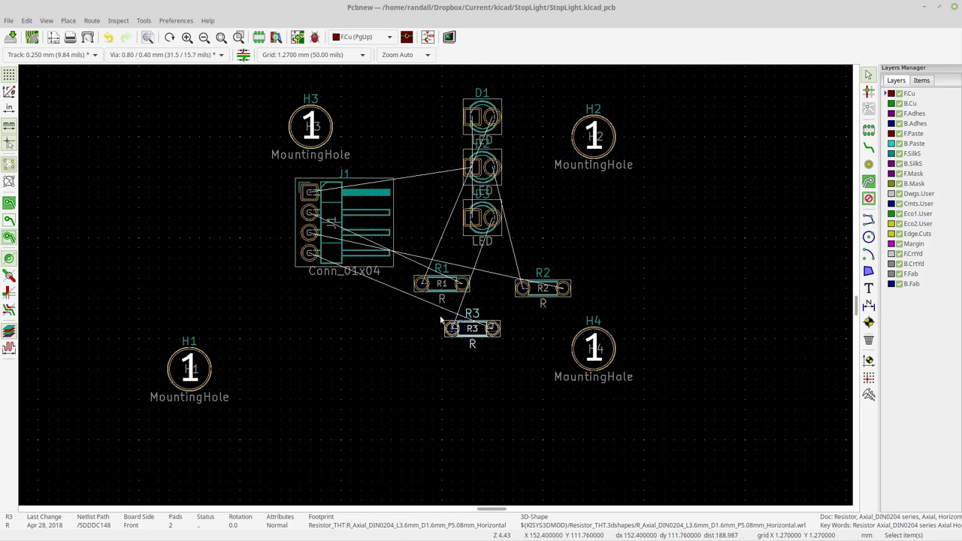
key(r)
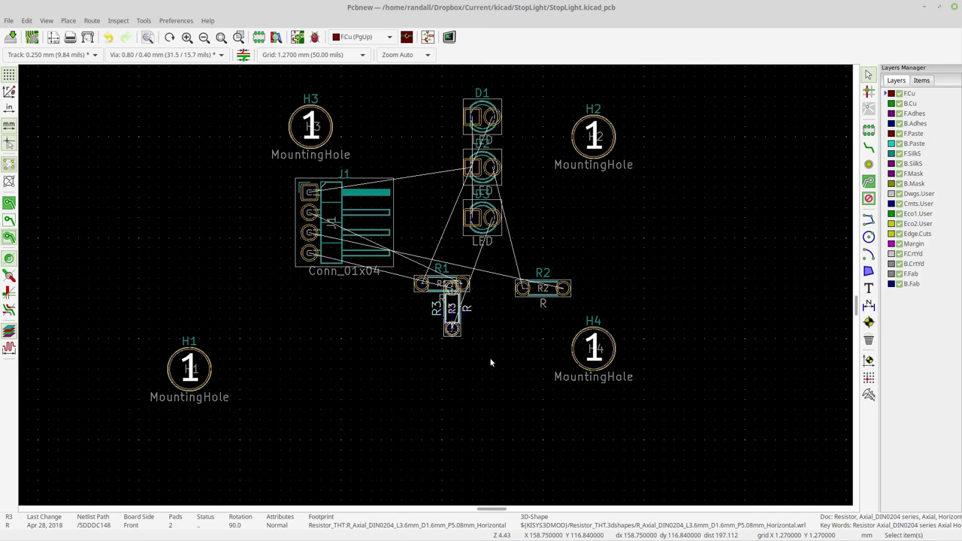
drag(591, 298, 526, 265)
key(r)
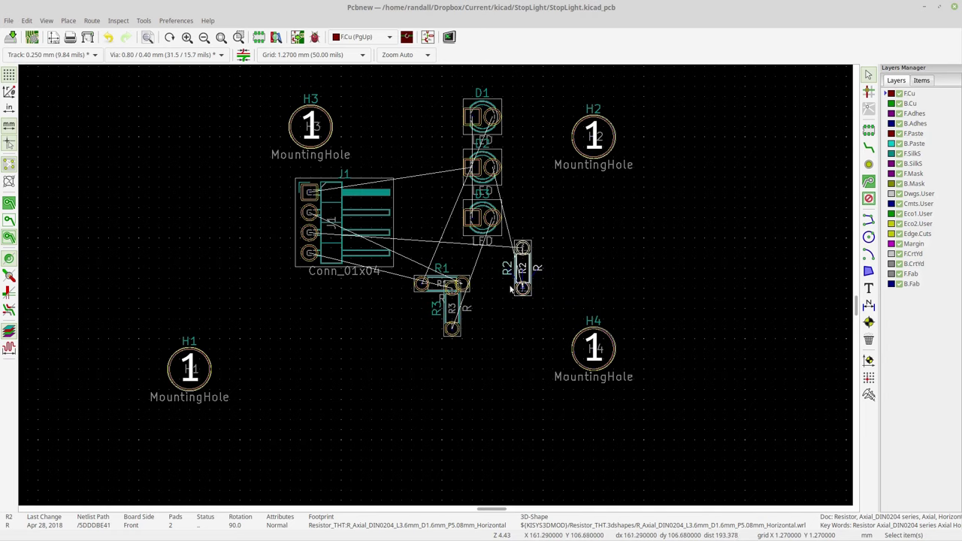
click(418, 291)
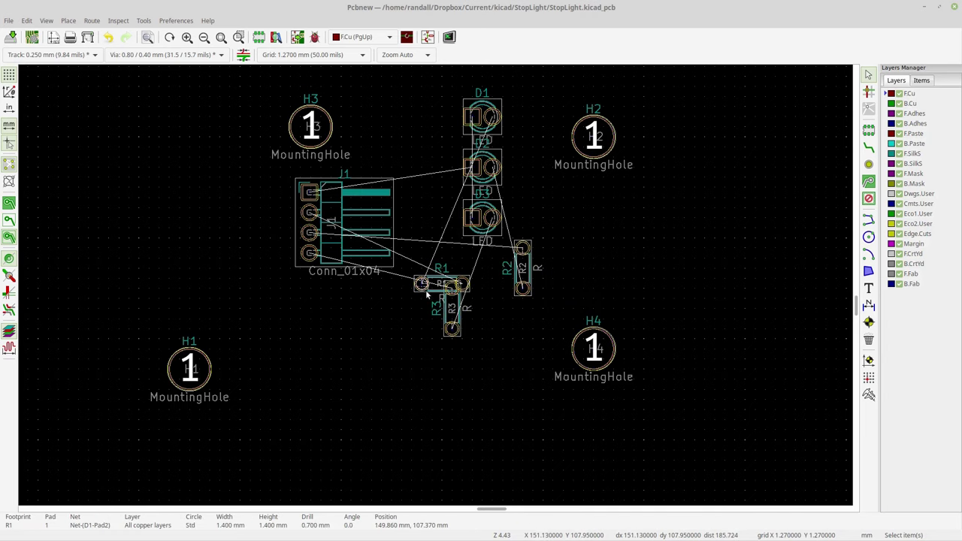
click(422, 285)
key(r)
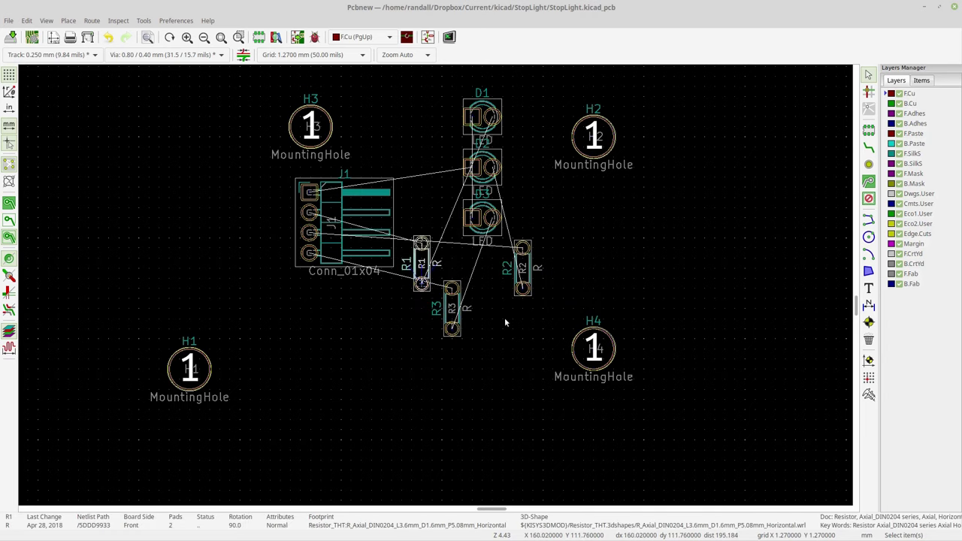
Place resistors R2 and R3 side by side below the LEDs.
click(530, 275)
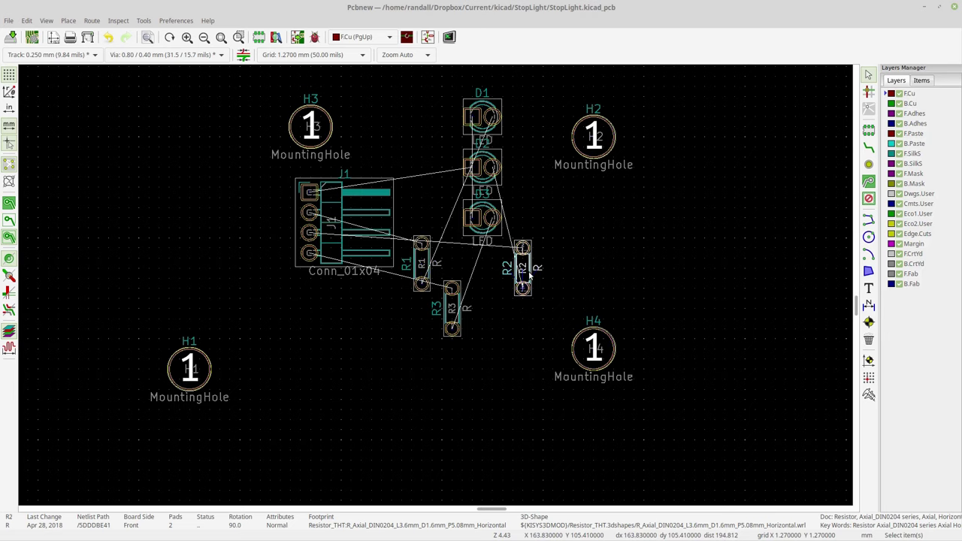
key(m)
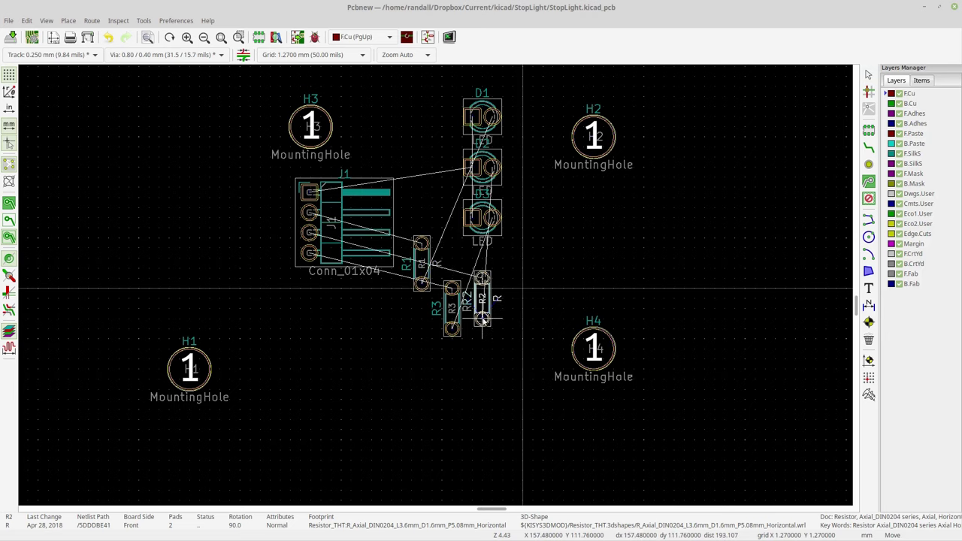
click(482, 318)
click(454, 320)
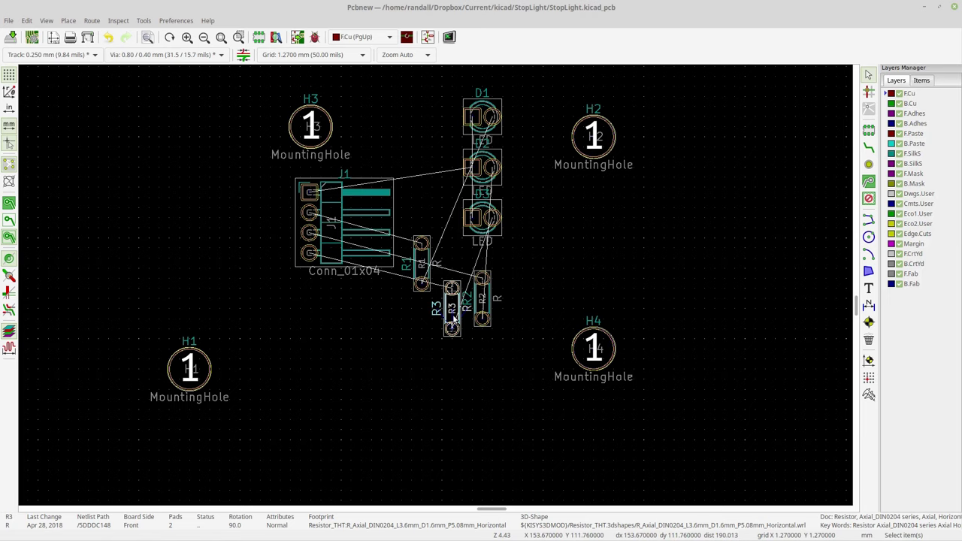
key(m)
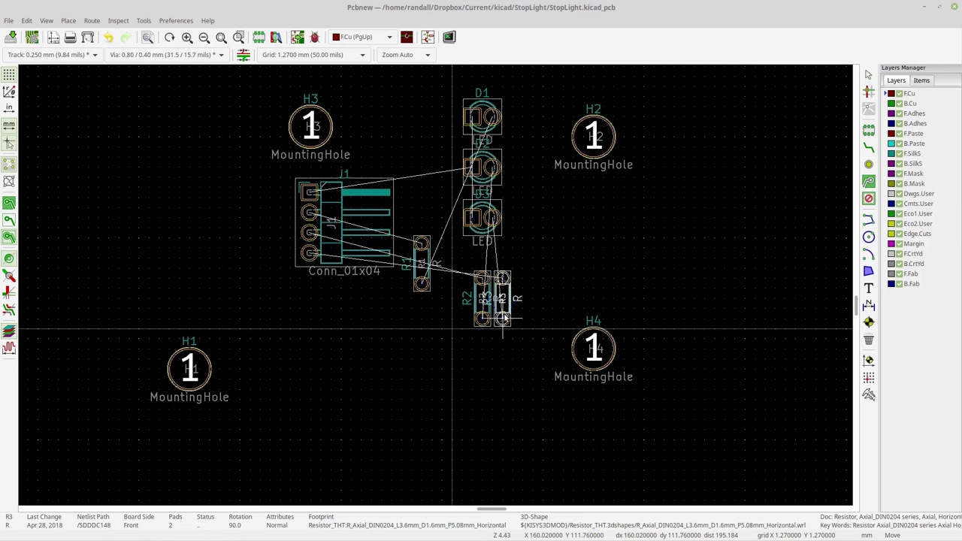
click(502, 319)
Move R1 in line beside R2 and R3, then select connector J1.
click(423, 270)
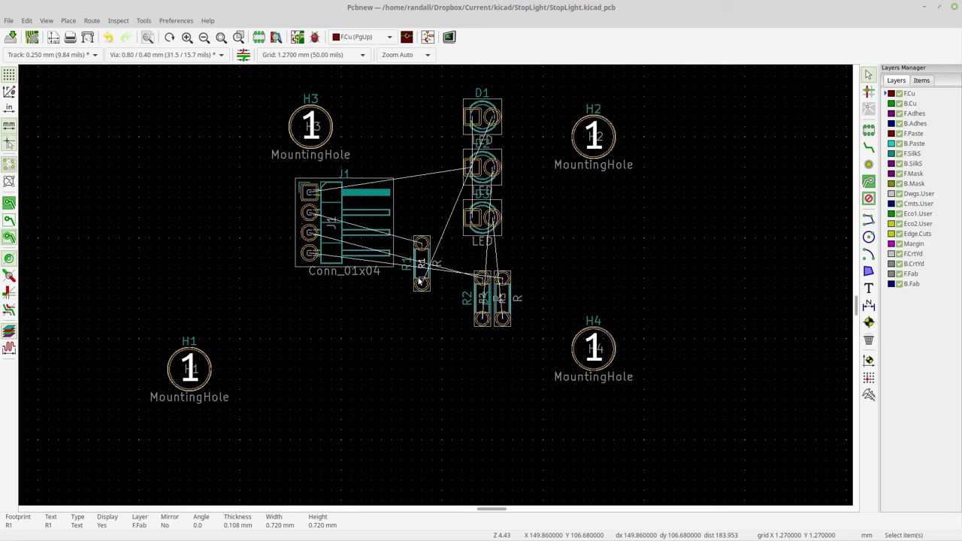
click(420, 281)
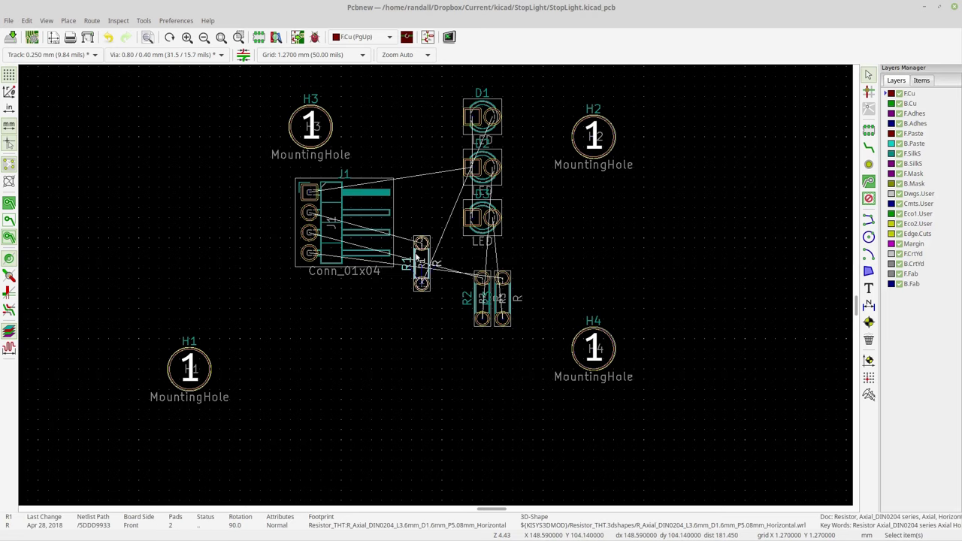
key(m)
click(422, 283)
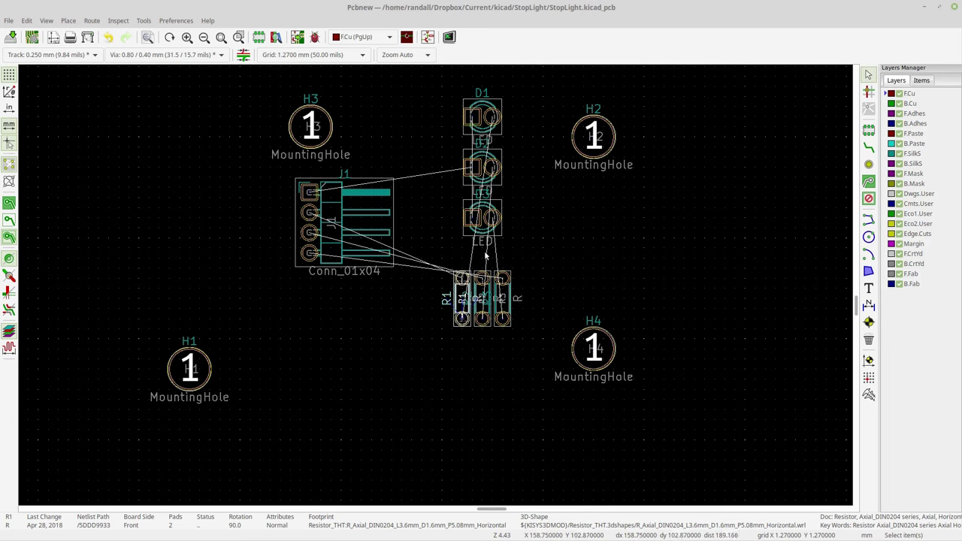
click(302, 265)
Drop J1 below the resistors and set its board side to Back in Footprint Properties.
key(m)
click(453, 389)
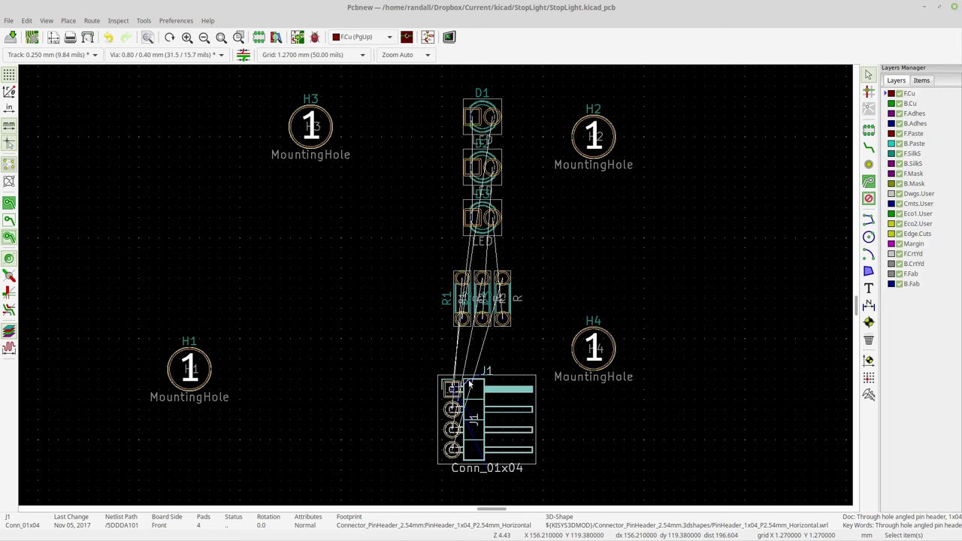
double_click(496, 401)
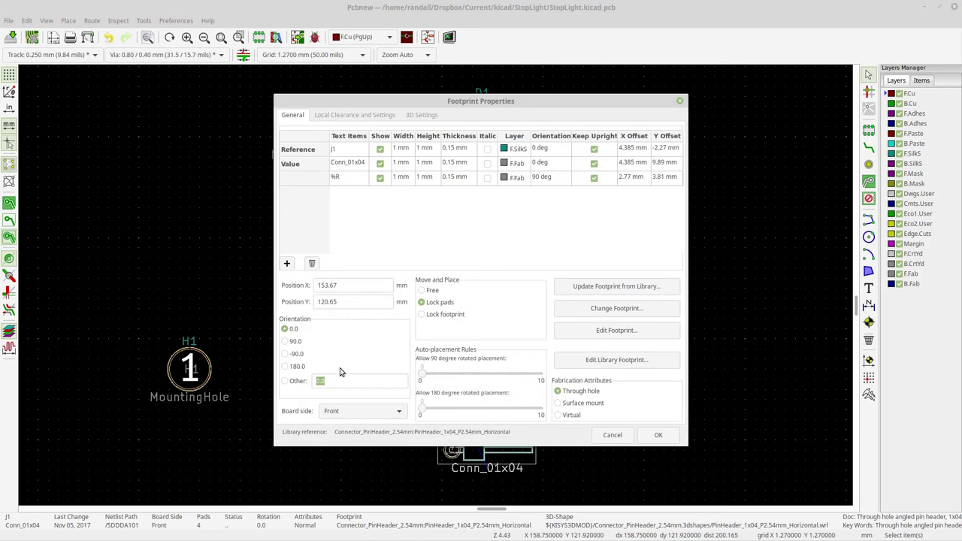
click(331, 414)
click(333, 429)
click(655, 434)
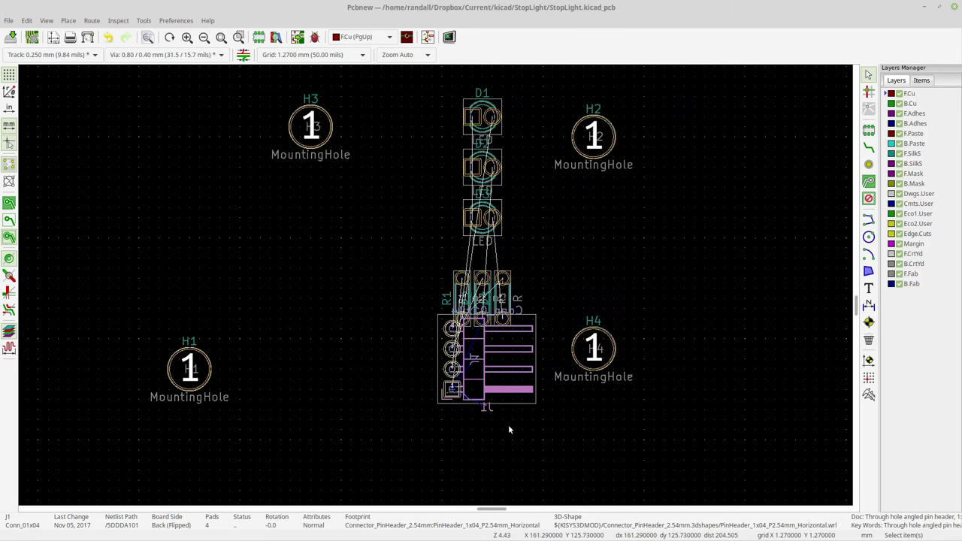
Rotate J1 to -90° and place its four pads in a row beneath the resistors.
key(m)
click(450, 422)
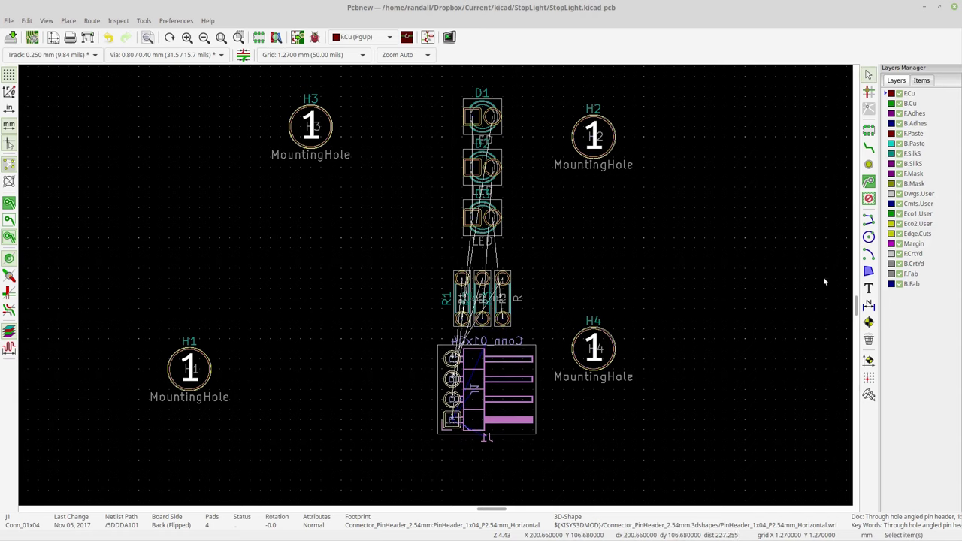
click(889, 105)
click(890, 94)
key(m)
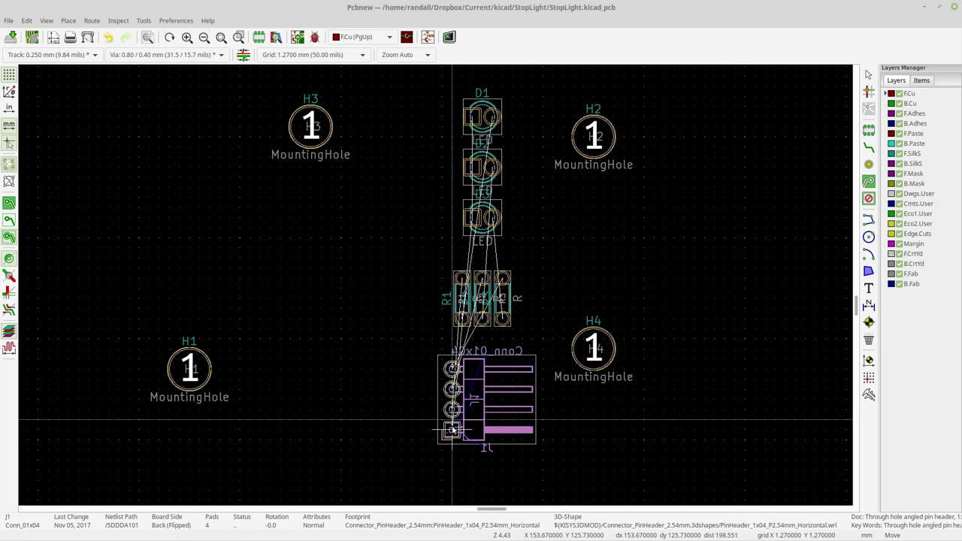
click(451, 429)
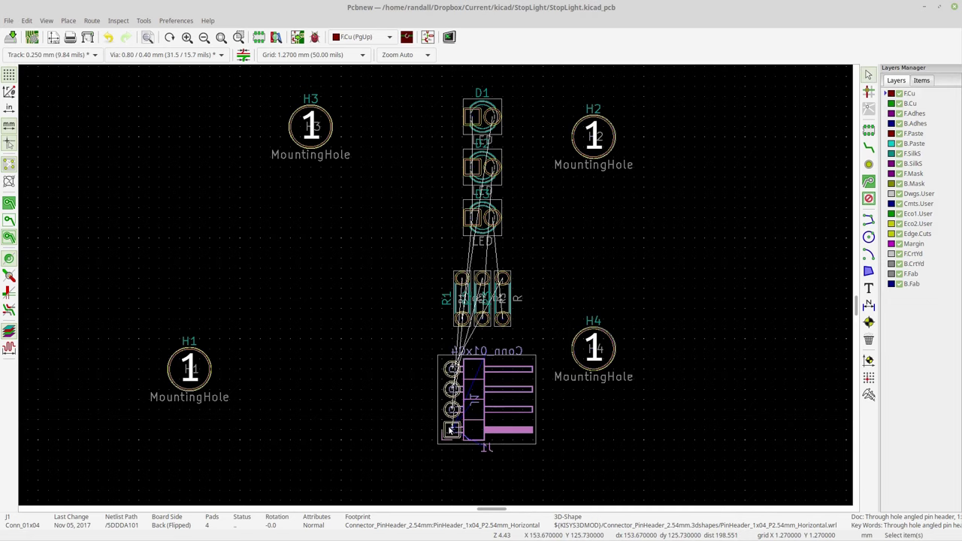
key(r)
key(r)
key(r)
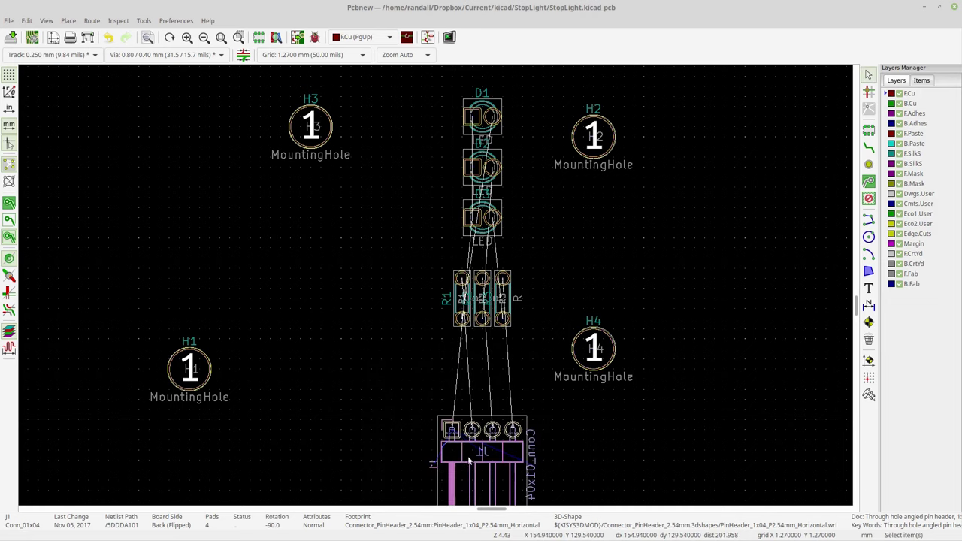
key(m)
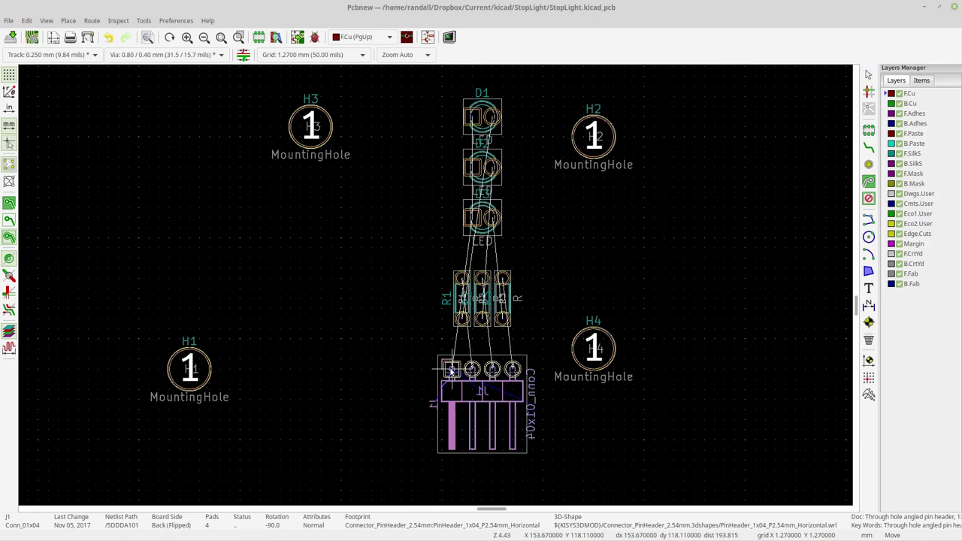
click(451, 368)
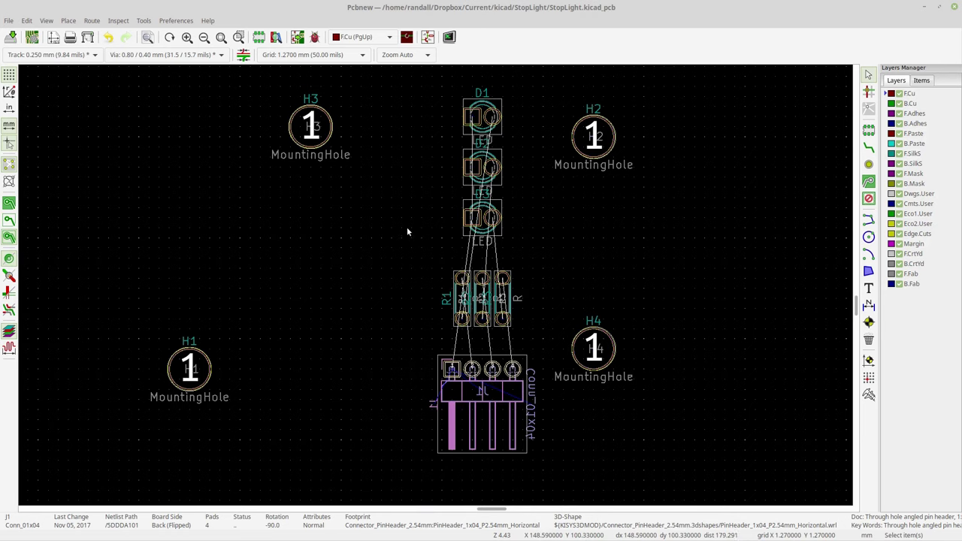
Rotate LEDs D1, D2 and D3 by 180°.
drag(414, 239, 294, 106)
click(418, 174)
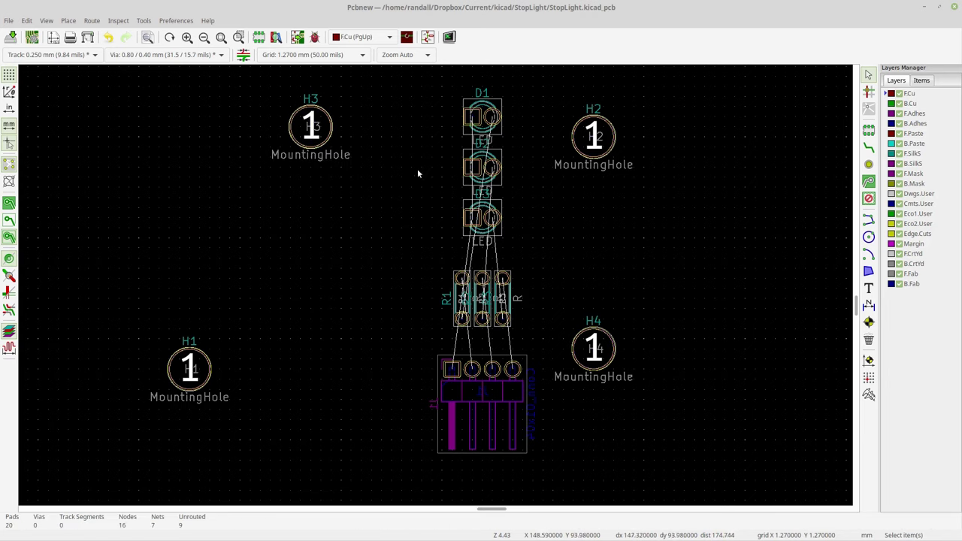
click(468, 133)
key(r)
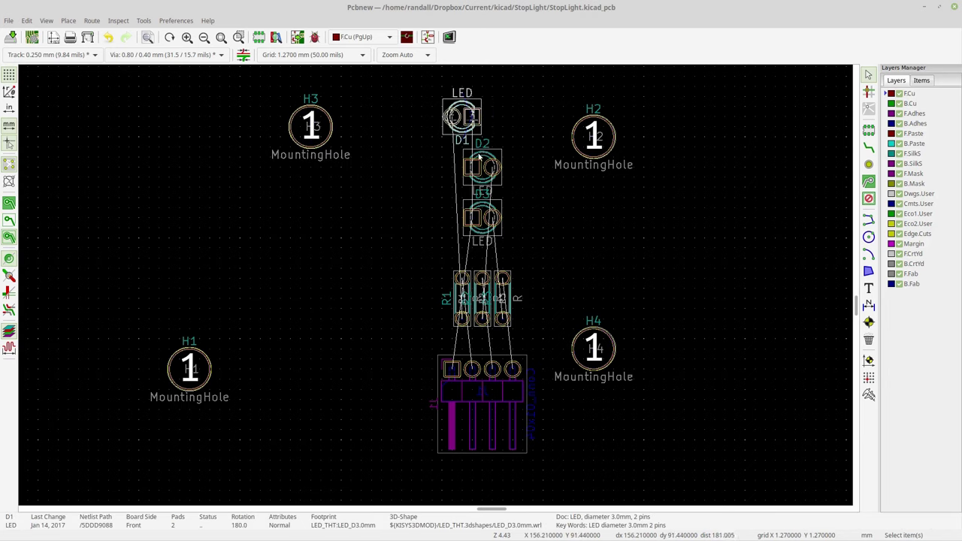
click(468, 154)
key(r)
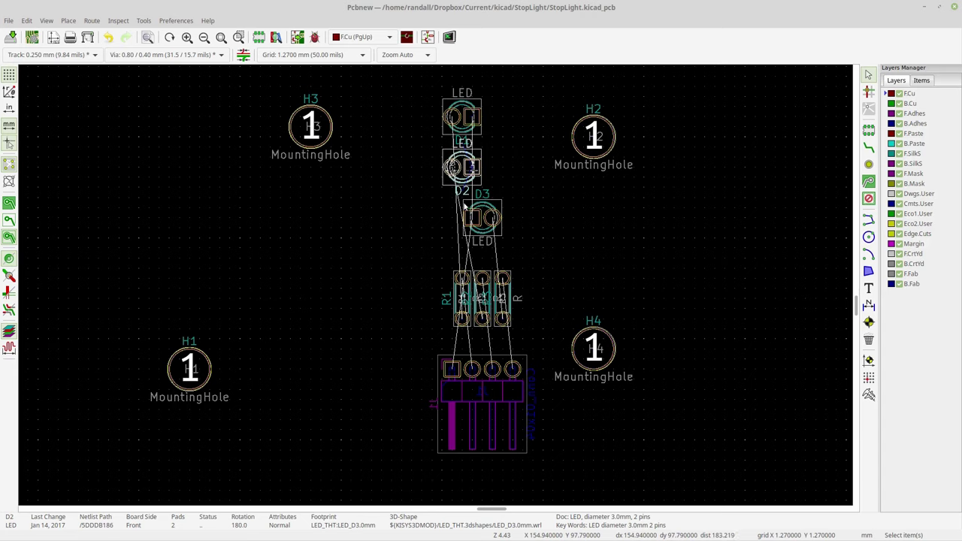
click(466, 208)
key(r)
Move the three LEDs together as a group to their new position.
drag(501, 247, 401, 78)
key(m)
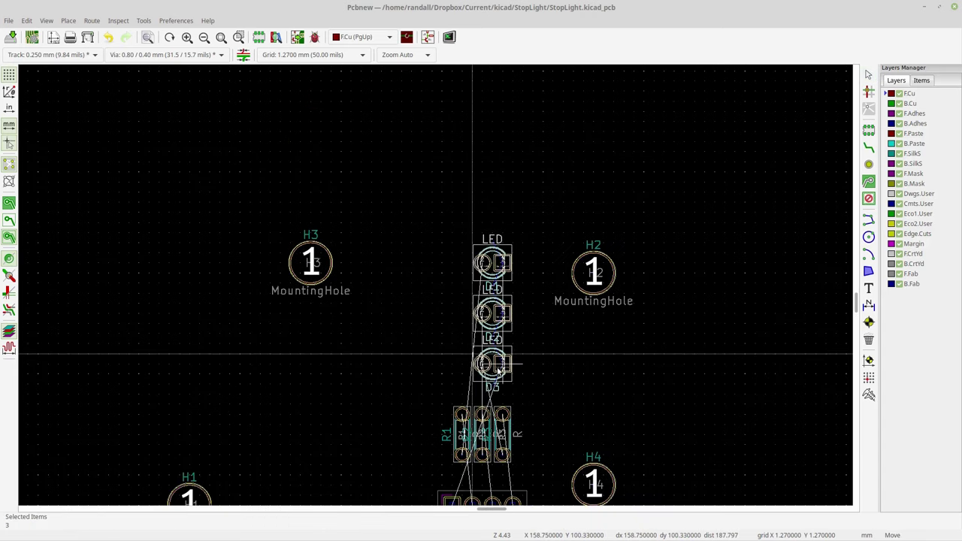
click(496, 366)
scroll(496, 367, down, 1)
Pull mounting holes H3 and H2 in closer beside the top LED.
drag(339, 243, 230, 149)
key(m)
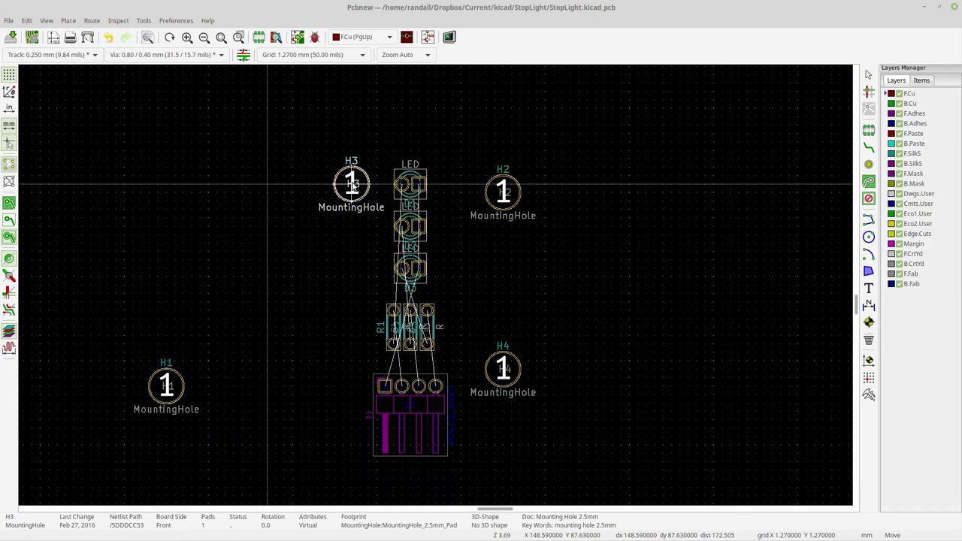
click(353, 186)
drag(527, 256, 487, 154)
key(m)
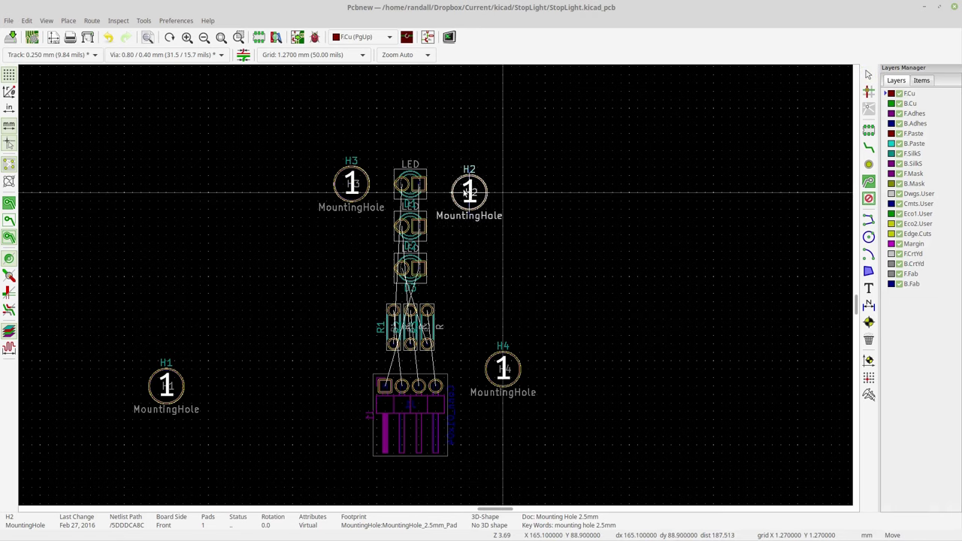
click(463, 185)
Move H1 beside R1 and H4 right of the resistors, level with H1.
drag(267, 439, 126, 341)
key(m)
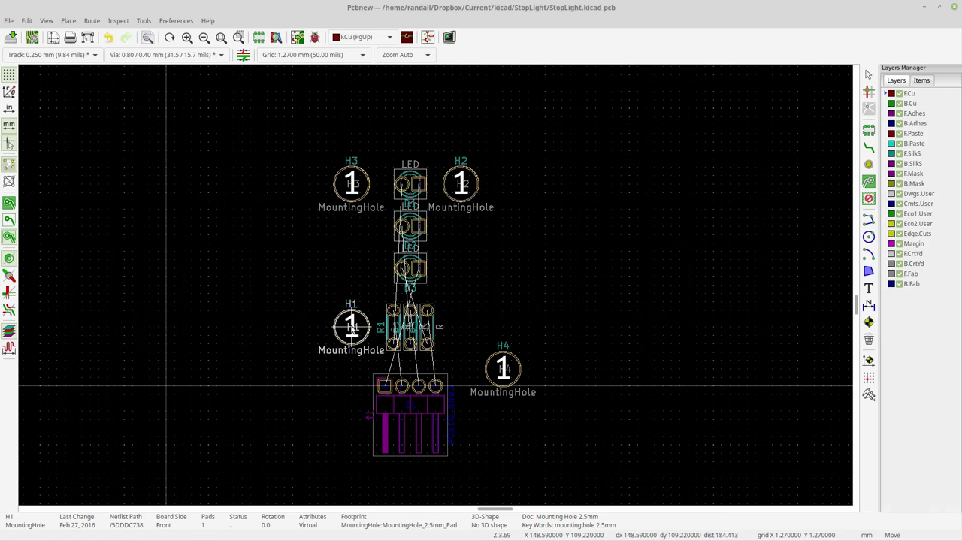
click(429, 419)
drag(520, 408, 503, 323)
key(m)
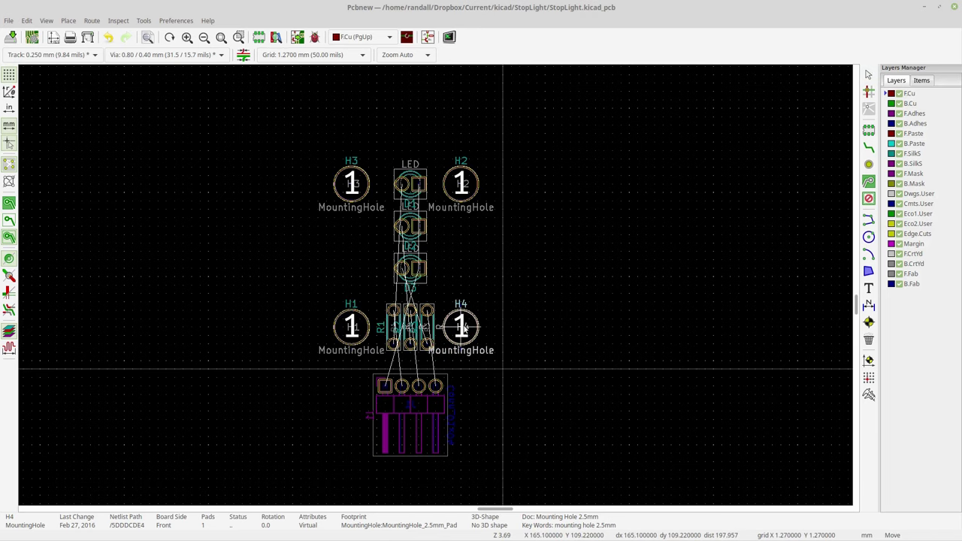
click(465, 325)
click(561, 379)
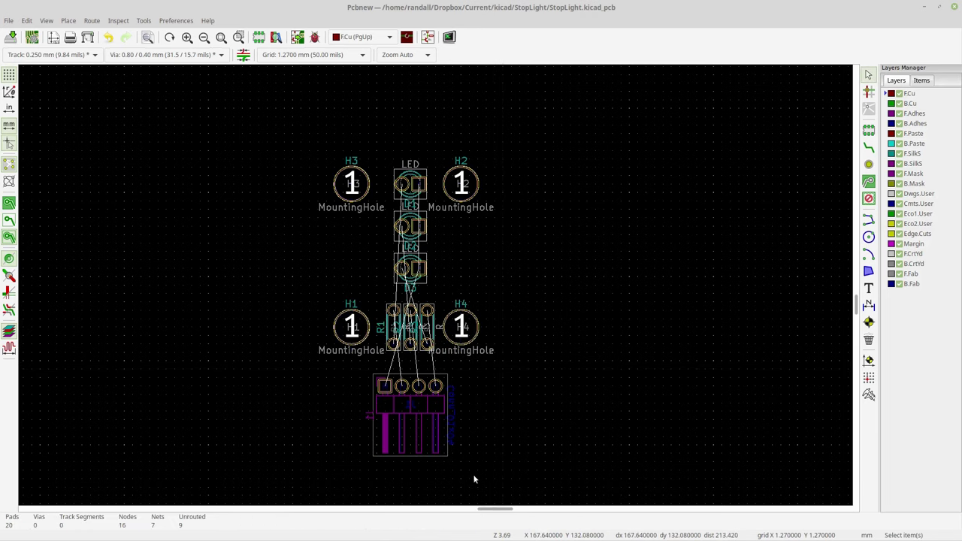
Re-centre connector J1 under the resistors.
drag(465, 473, 345, 386)
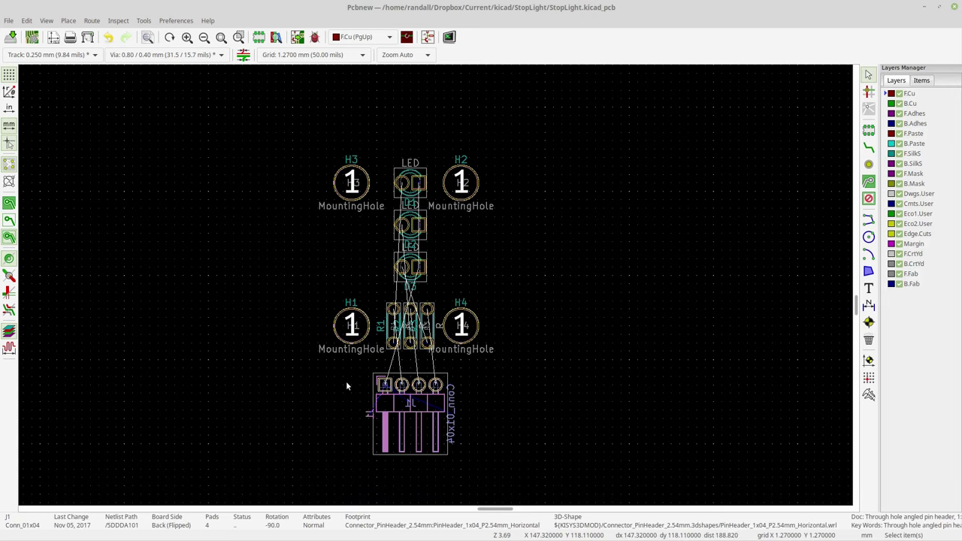
key(m)
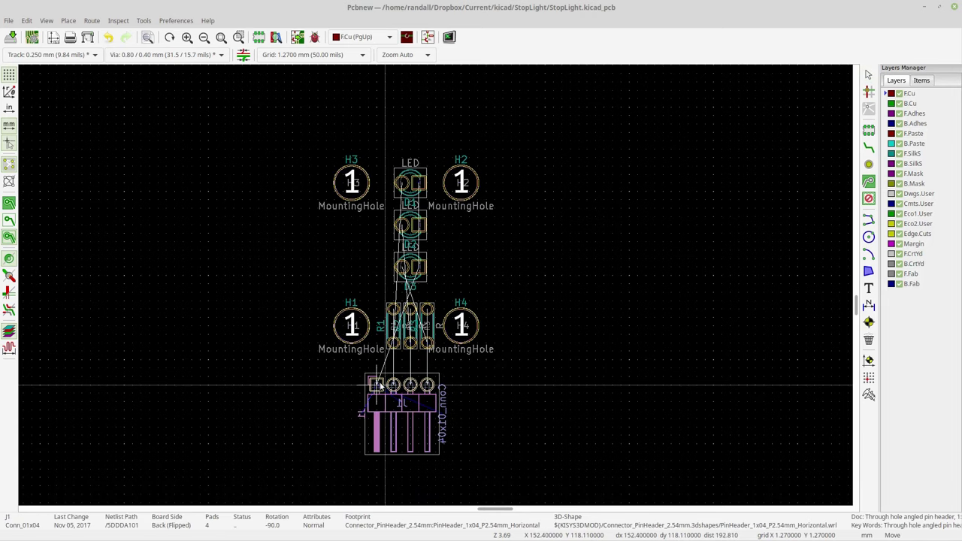
click(388, 385)
Route a front-copper track down the LED column joining pad 1 of D1, D2 and D3.
click(323, 416)
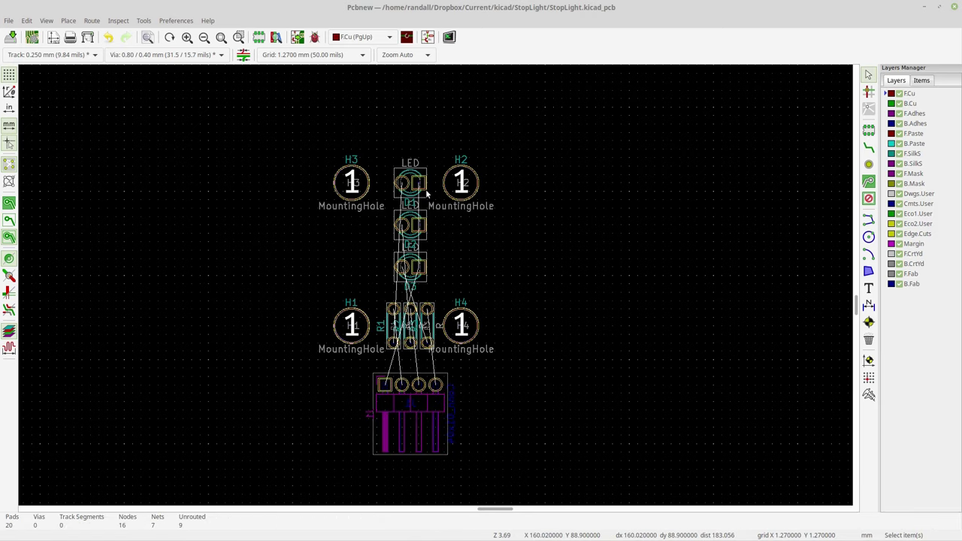
scroll(433, 259, up, 2)
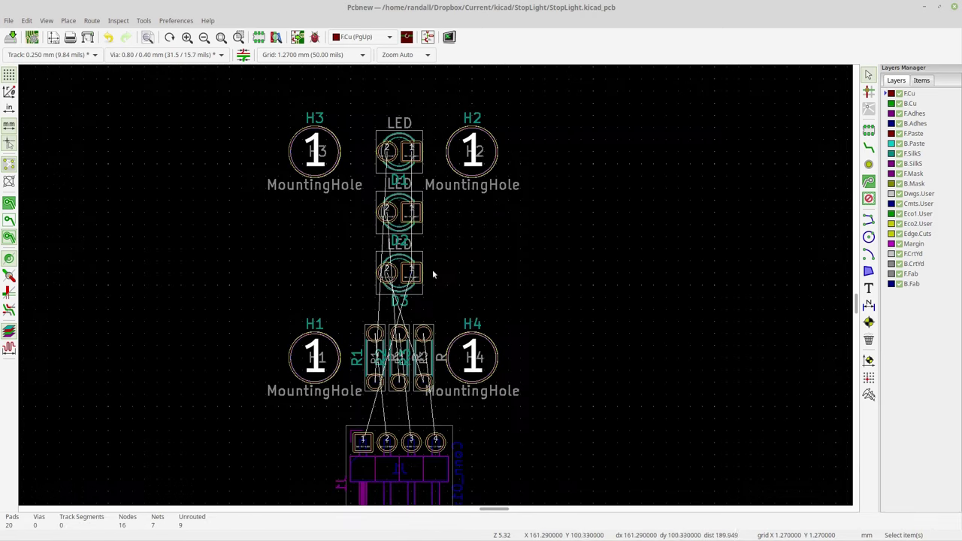
scroll(434, 271, up, 1)
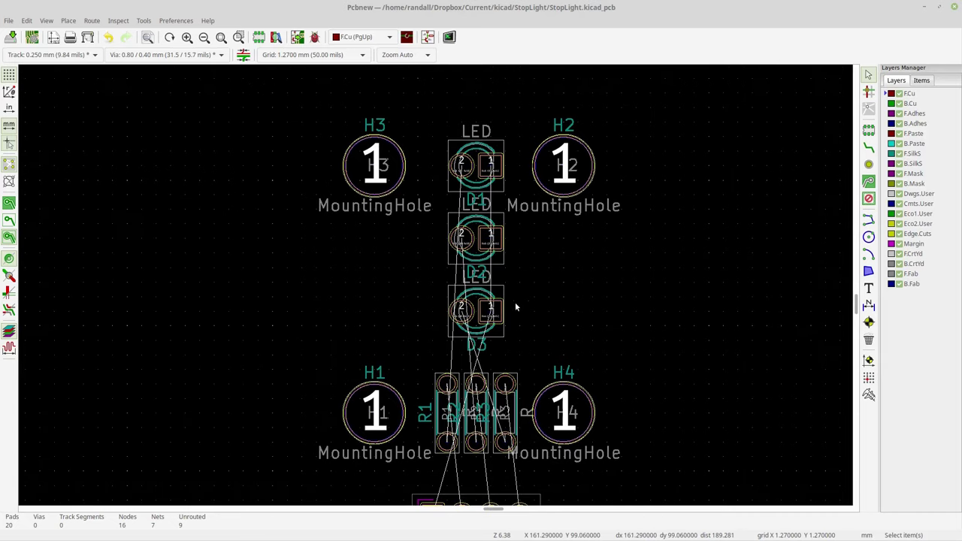
click(870, 149)
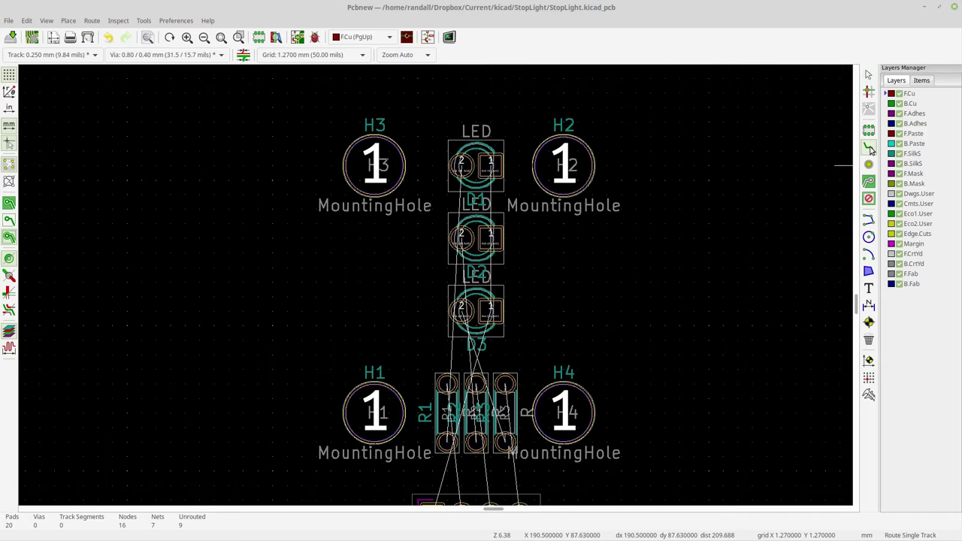
click(490, 163)
click(493, 237)
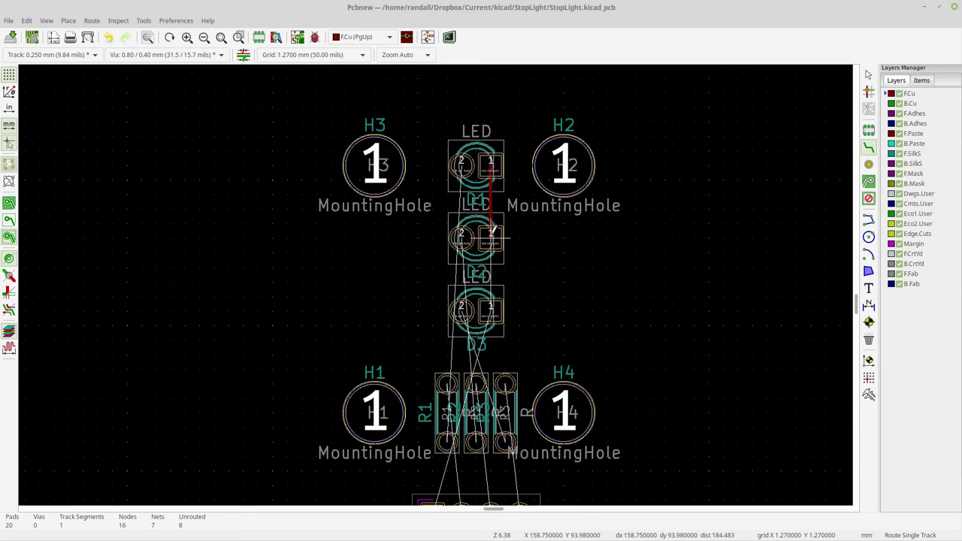
click(493, 237)
click(492, 309)
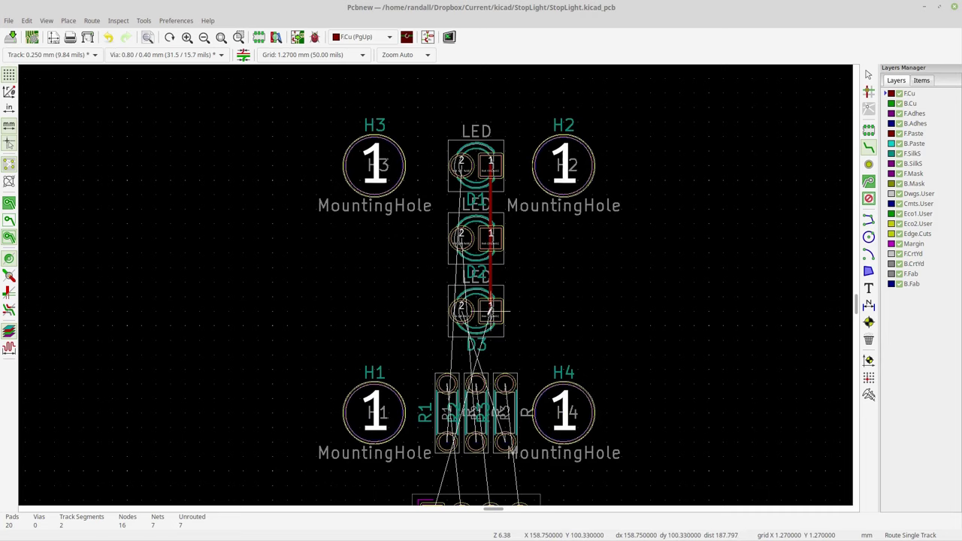
middle_drag(564, 322, 546, 283)
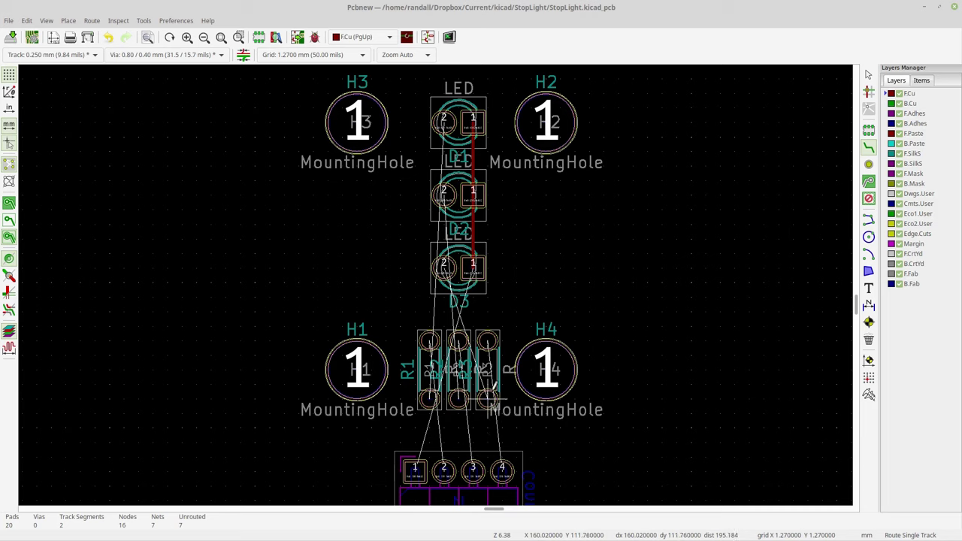
Rotate R3 end-to-end and move it into the rightmost resistor spot.
click(869, 74)
click(499, 367)
click(498, 365)
click(497, 360)
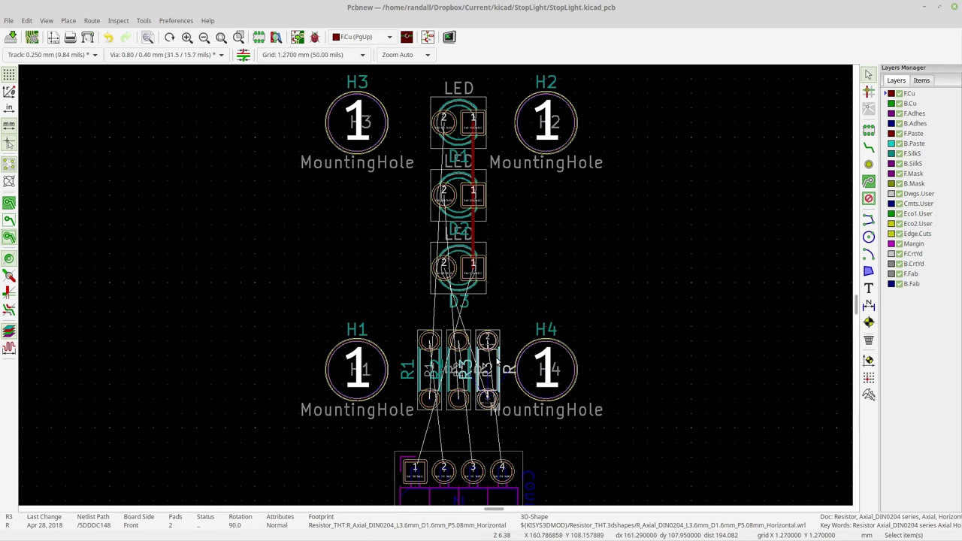
key(r)
key(r)
key(m)
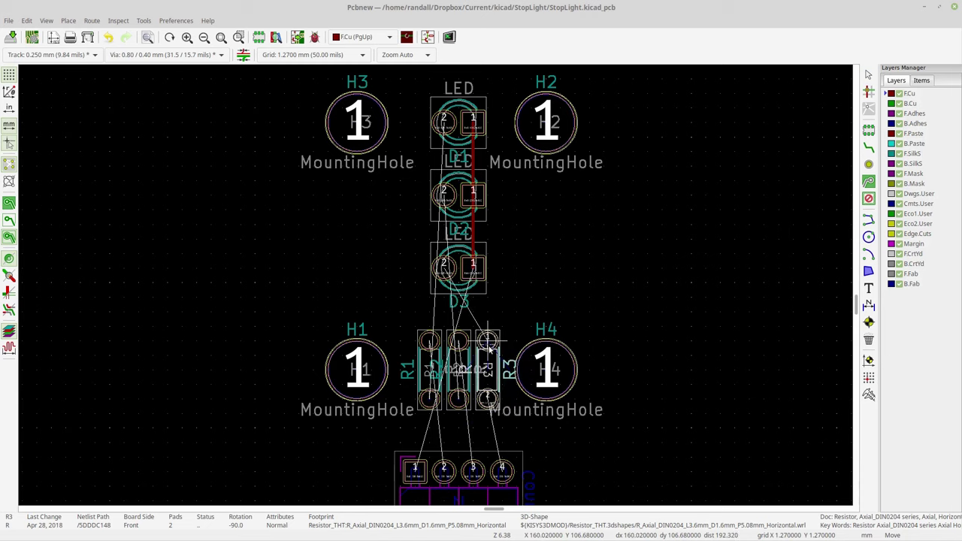
click(485, 350)
Rotate R2 by 180 degrees and place it in the middle spot.
click(470, 351)
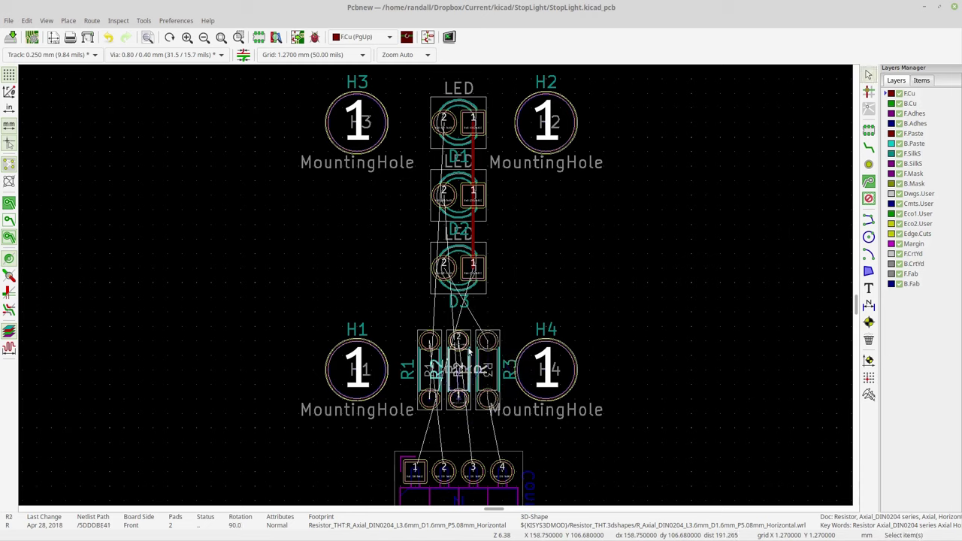
key(m)
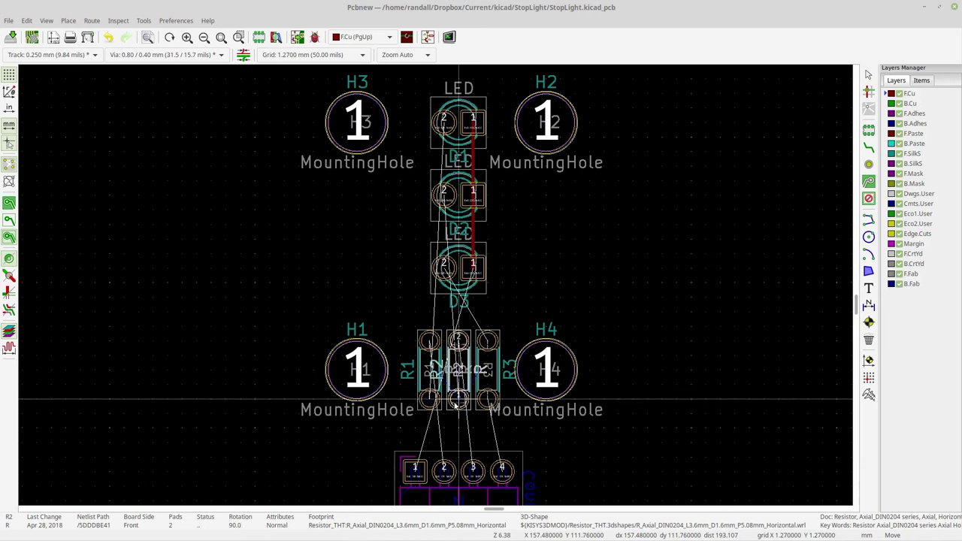
key(r)
key(r)
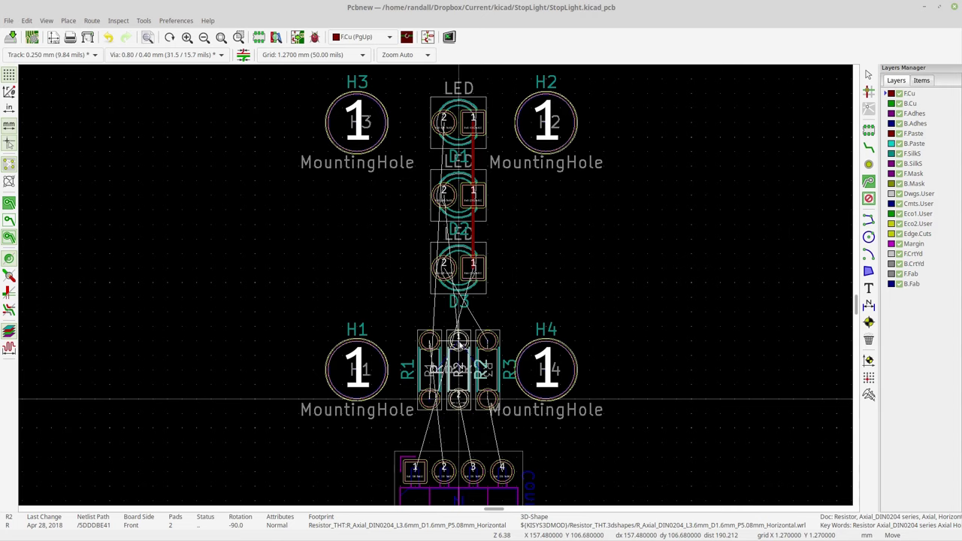
click(459, 344)
Rotate R1 by 180 degrees and set it beside R2 in the left spot.
click(430, 351)
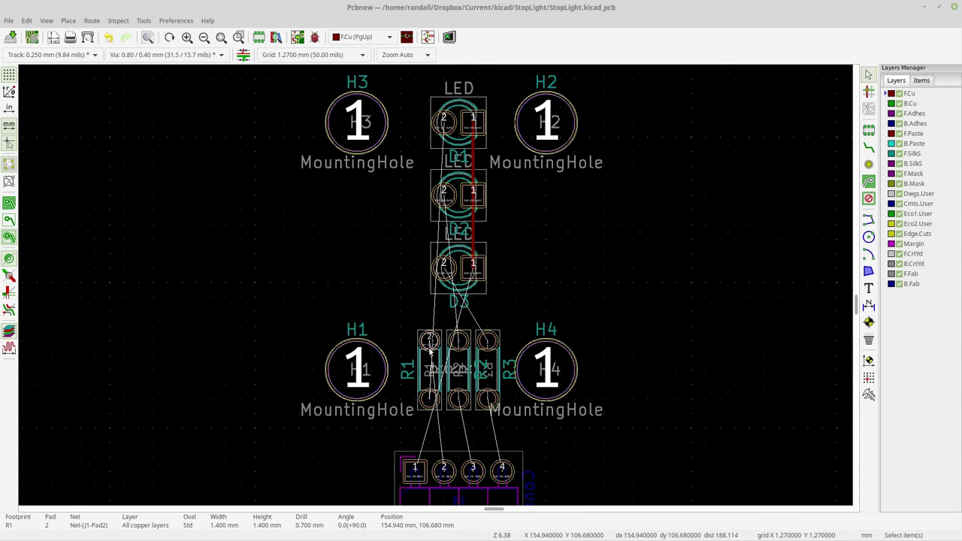
key(m)
key(r)
key(r)
click(429, 390)
key(m)
click(431, 343)
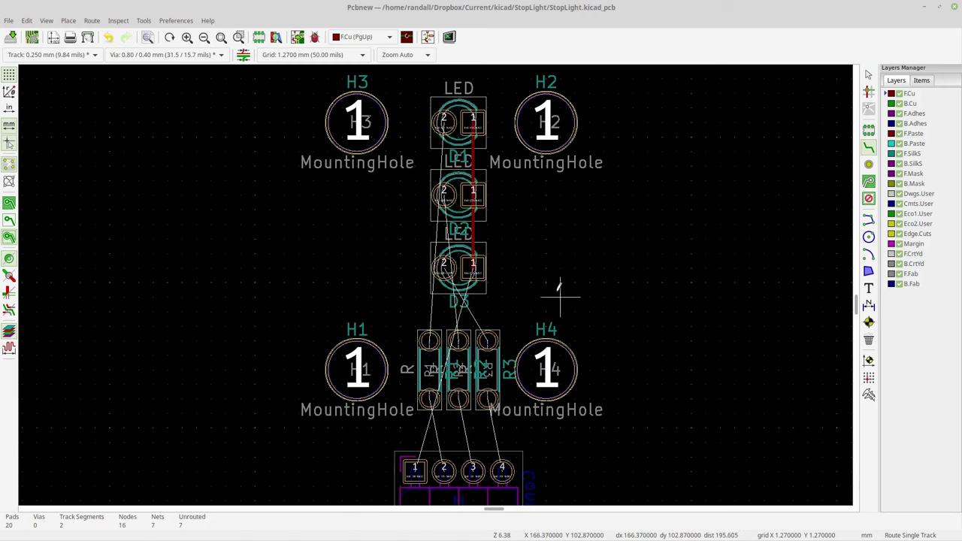
Route tracks from pad 2 of D3, D2 and D1 to the right, middle and left resistors.
click(444, 267)
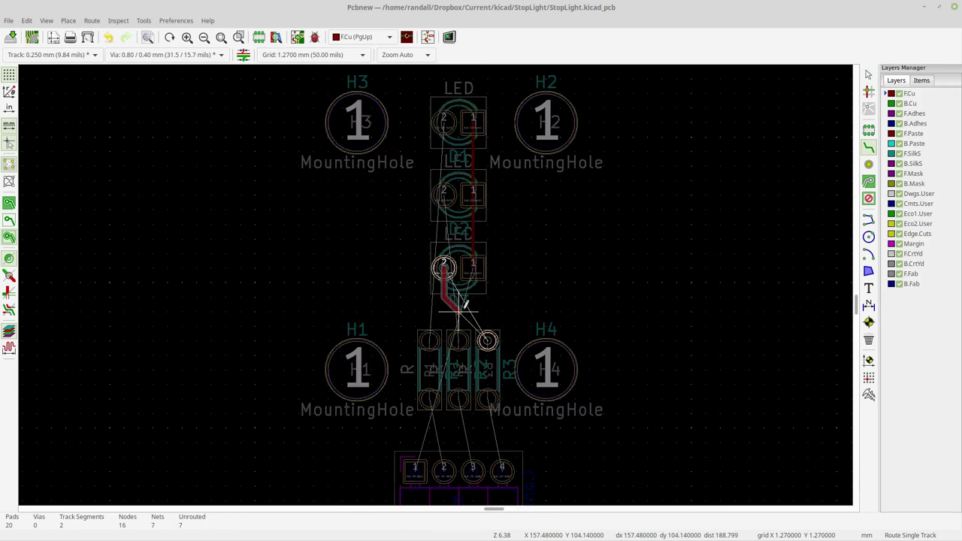
click(487, 340)
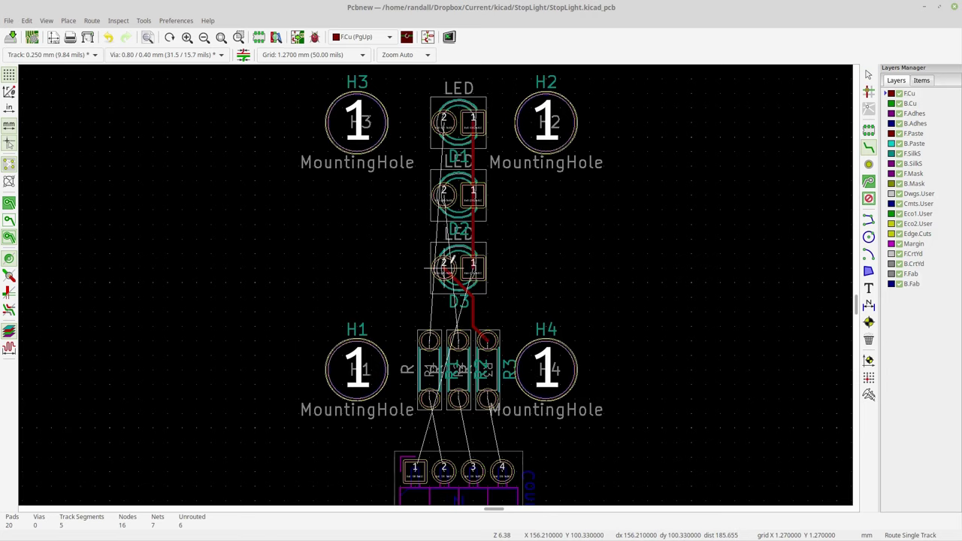
click(444, 193)
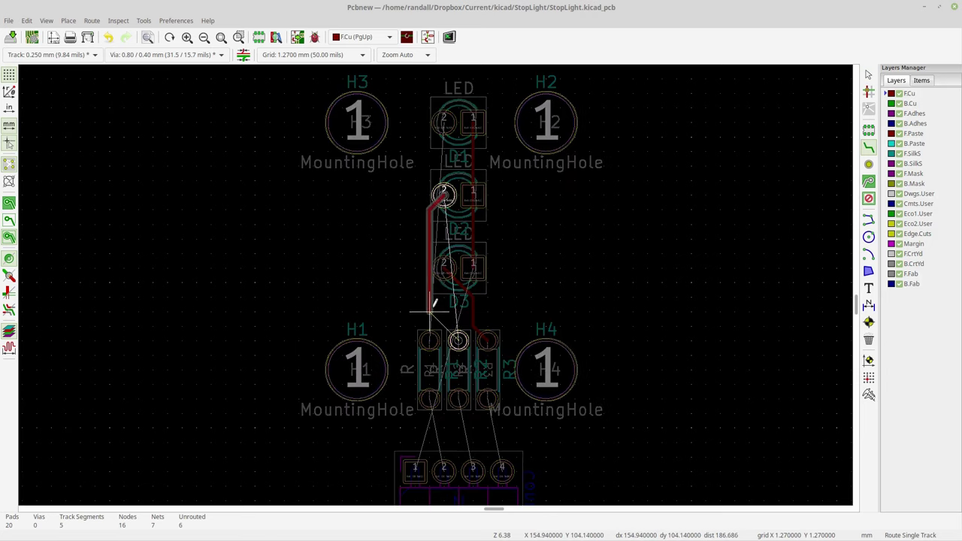
click(458, 341)
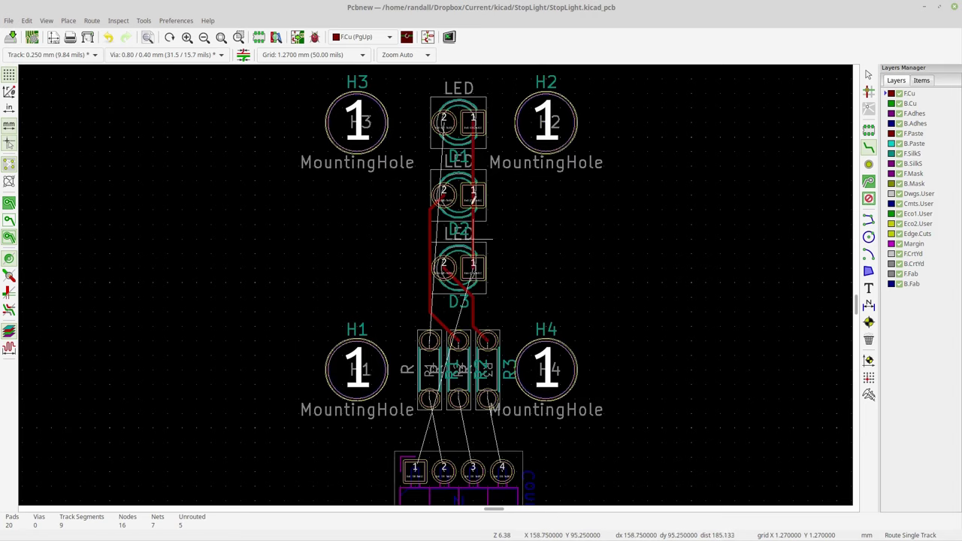
click(443, 120)
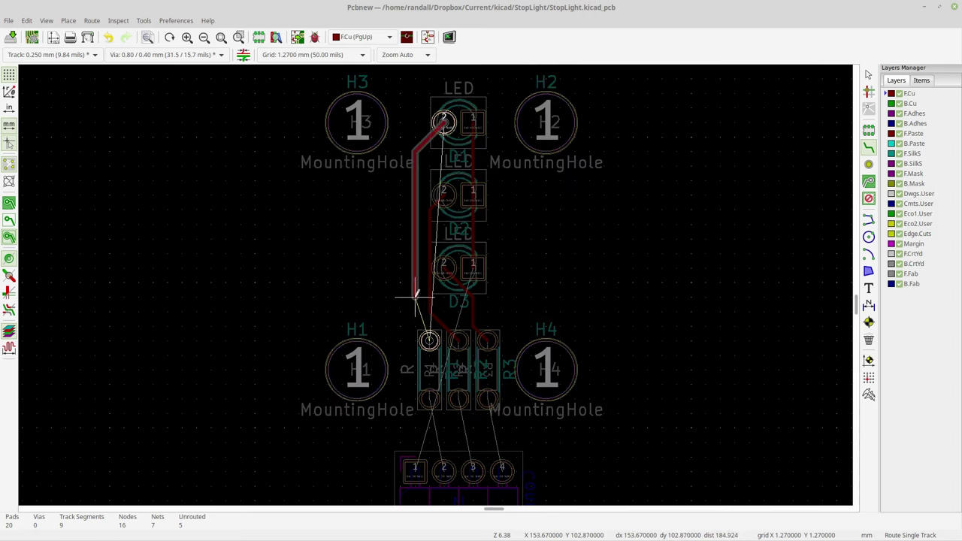
click(429, 340)
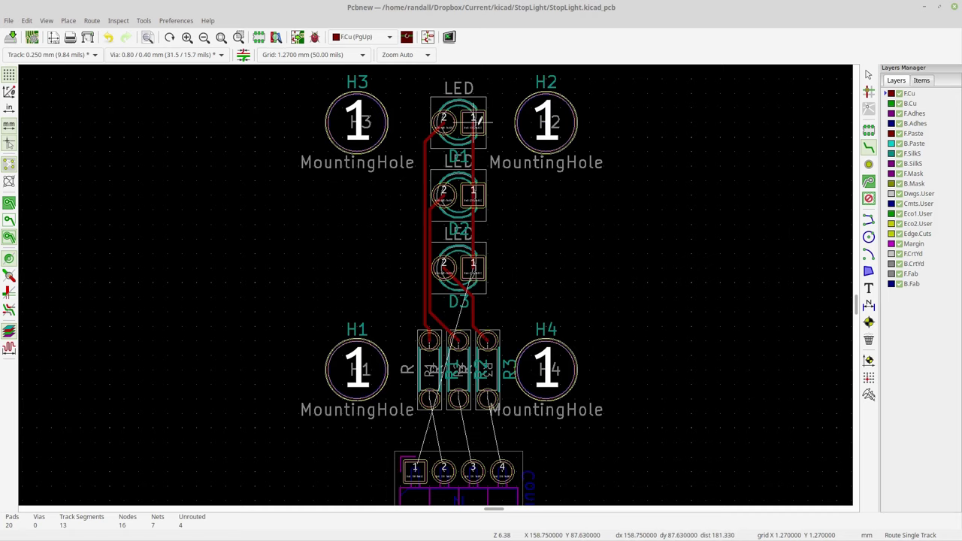
Route a track from D1 pad 1 down to connector J1 pad 1.
click(475, 118)
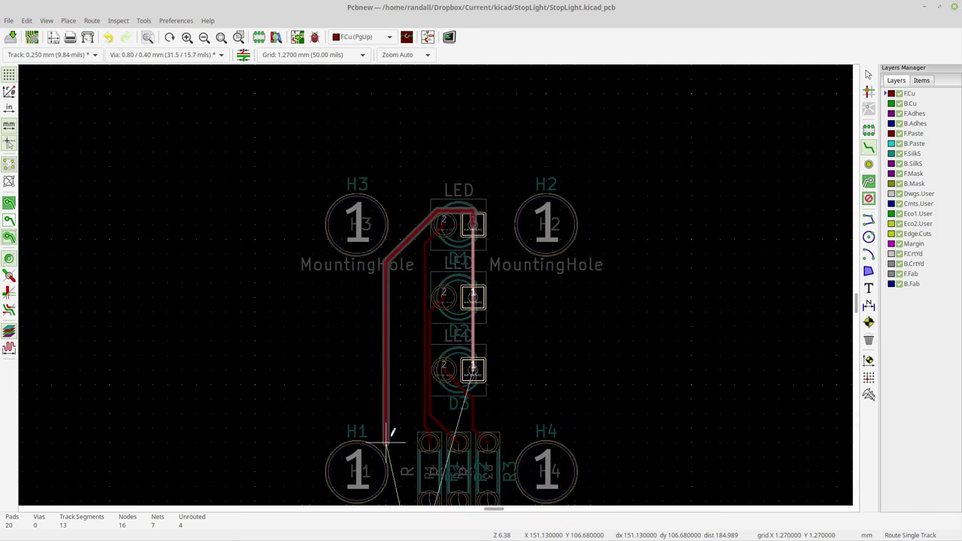
middle_drag(391, 434, 417, 318)
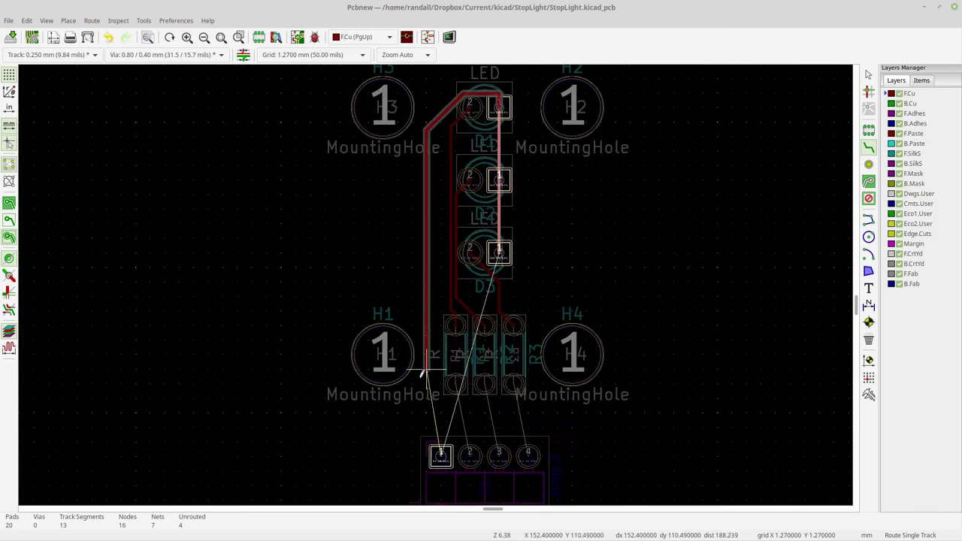
click(440, 454)
middle_drag(562, 440, 554, 393)
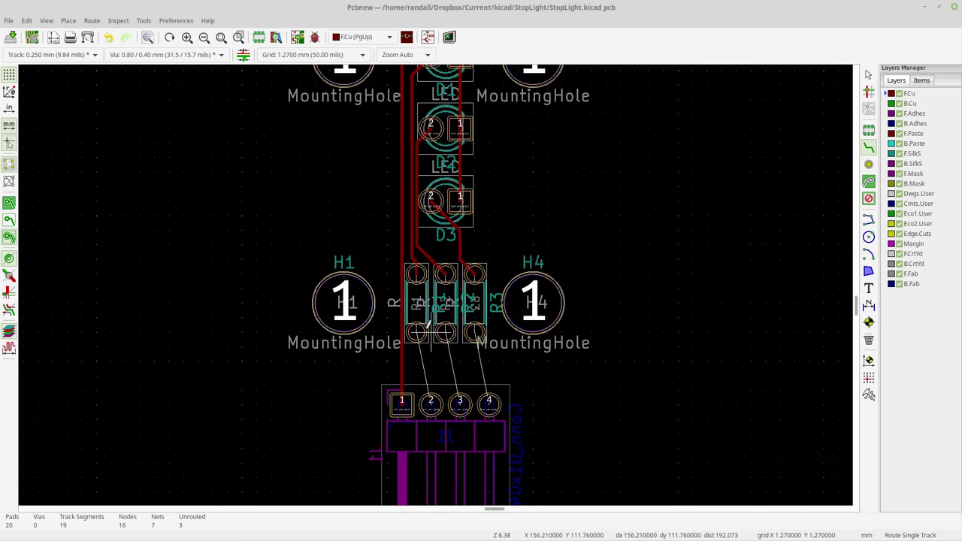
Route tracks from R1, R2 and R3's lower pads to J1 pads 2, 3 and 4.
click(418, 333)
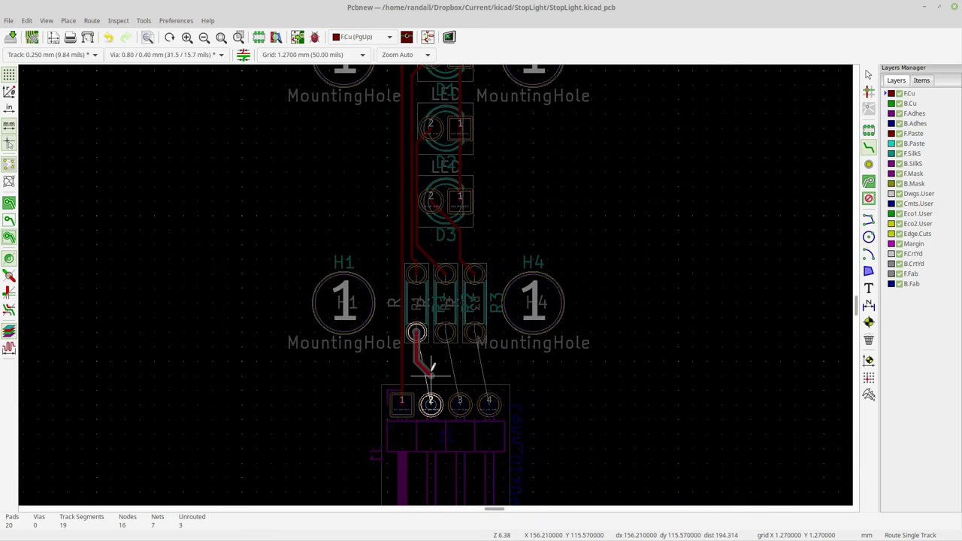
click(430, 404)
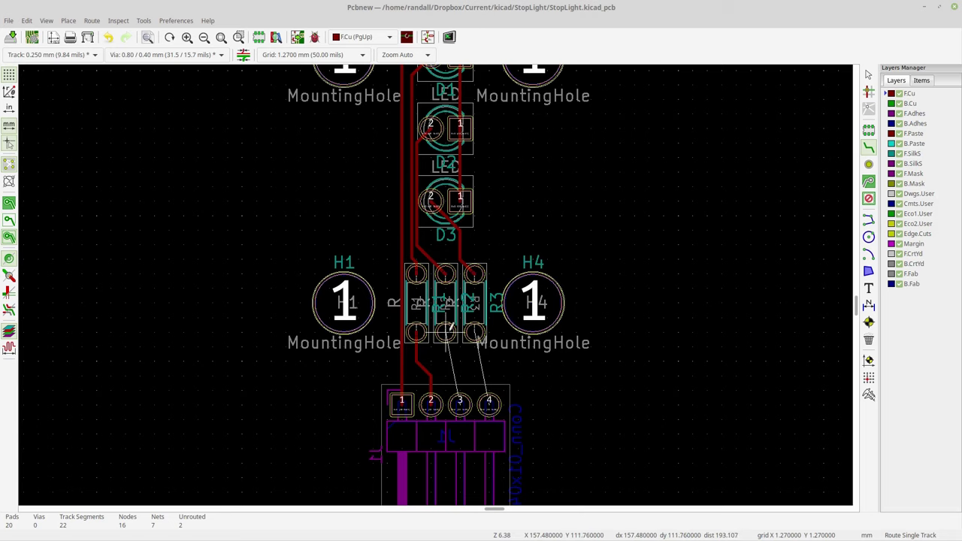
click(445, 332)
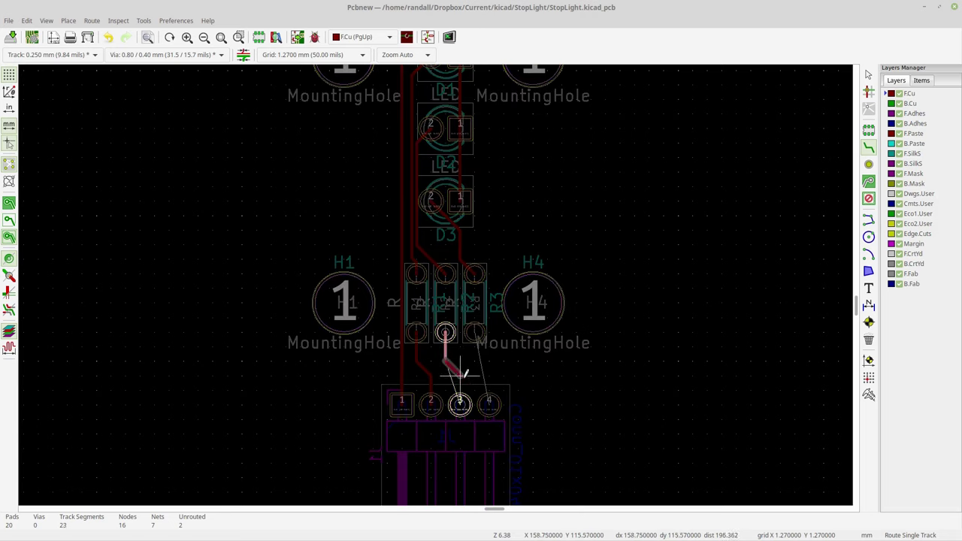
click(459, 404)
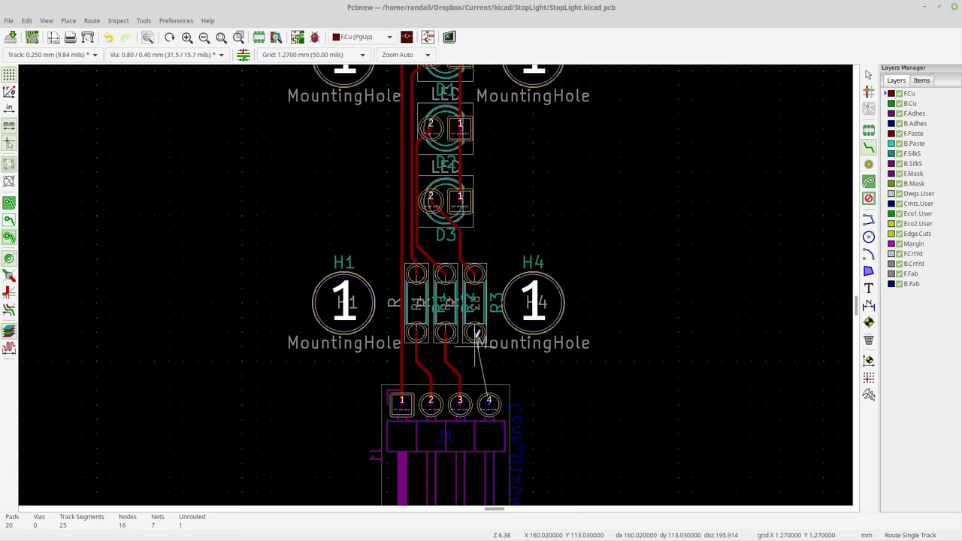
click(474, 333)
click(484, 368)
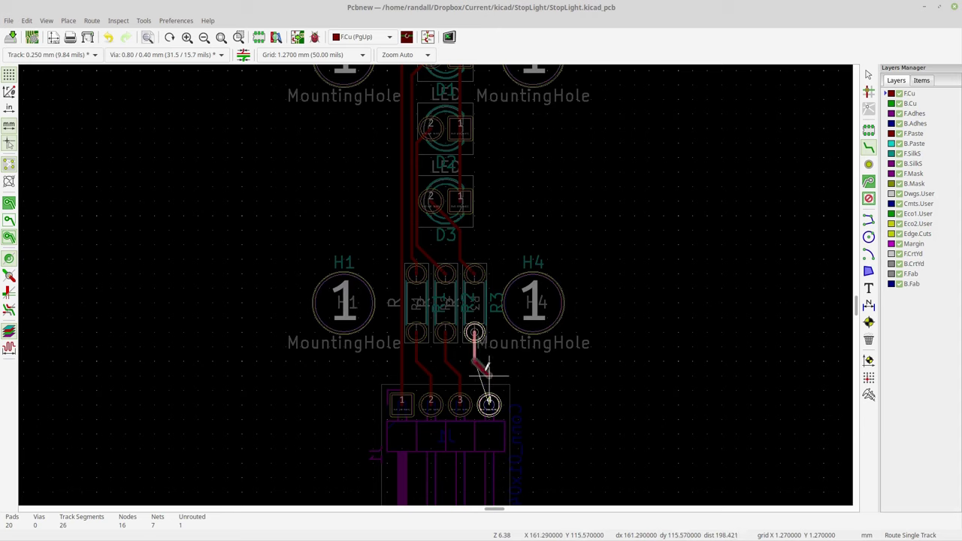
click(489, 404)
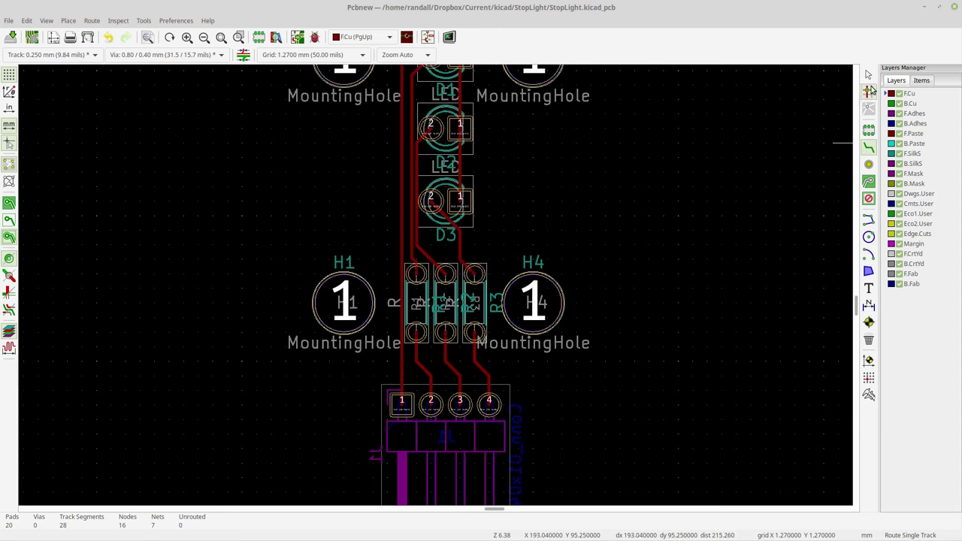
click(868, 75)
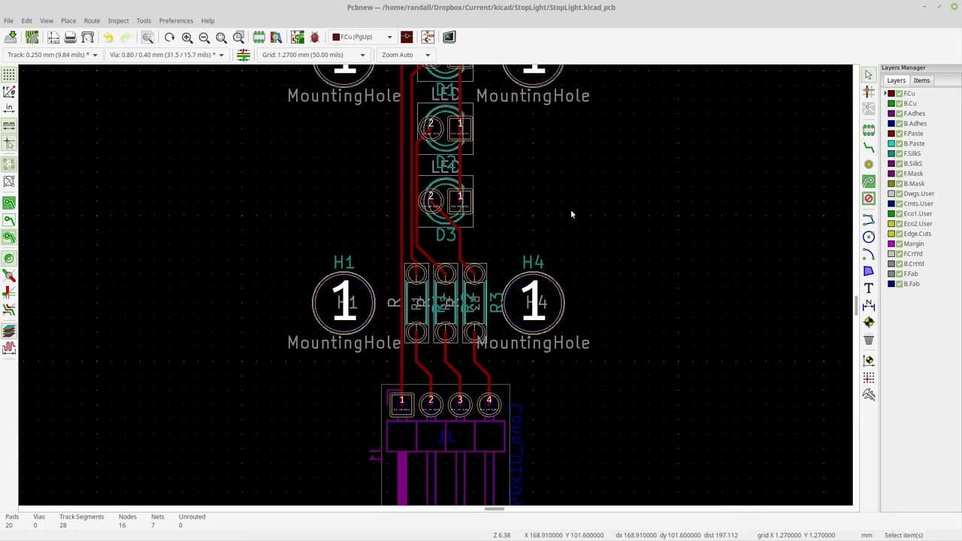
Reshape the long track from D1 with a 45-degree drag.
click(413, 262)
right_click(412, 261)
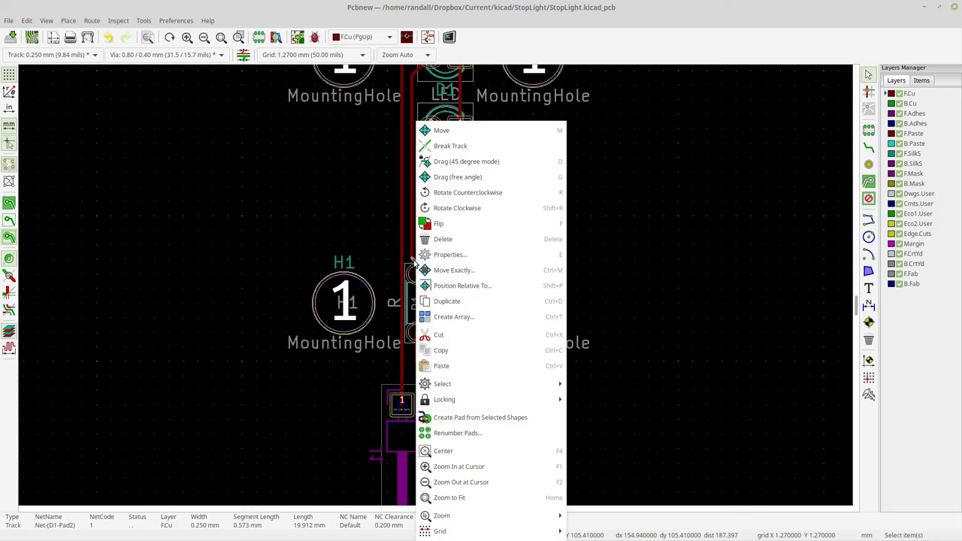
click(464, 160)
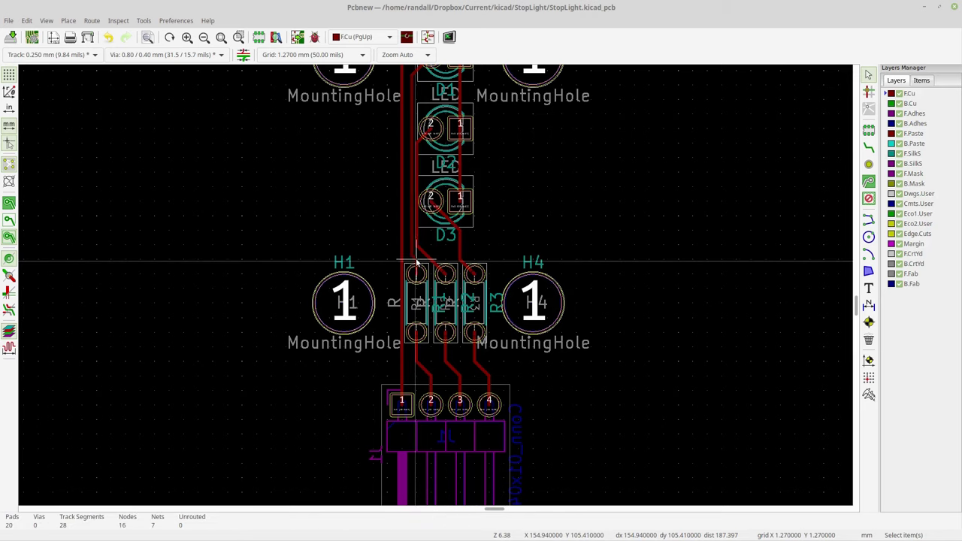
click(426, 251)
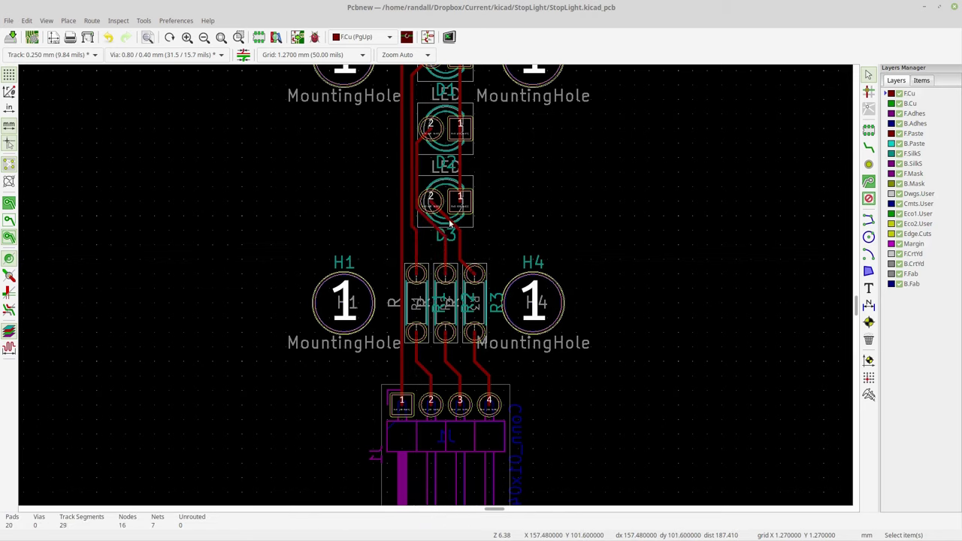
Drag the track segment near D3 into a new 45-degree shape.
click(450, 223)
right_click(450, 223)
click(465, 159)
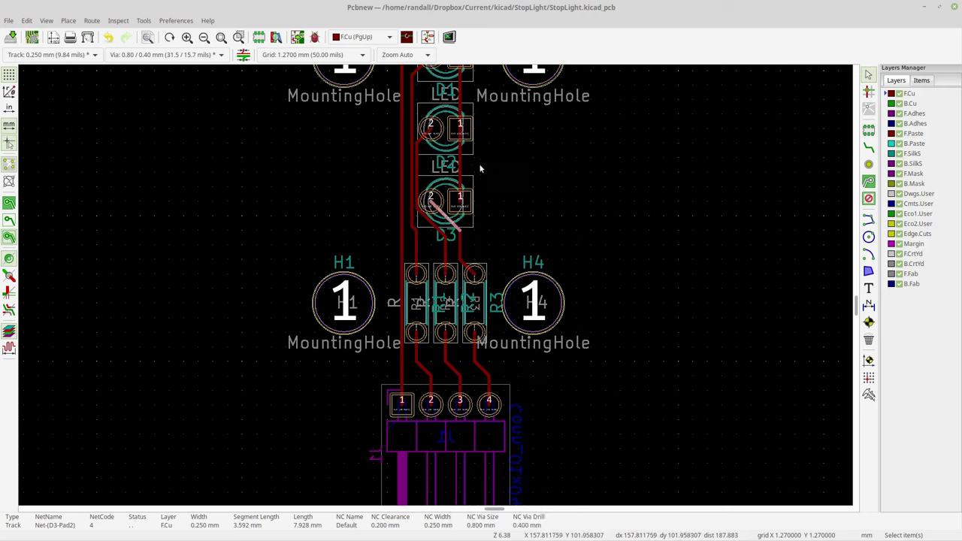
key(Escape)
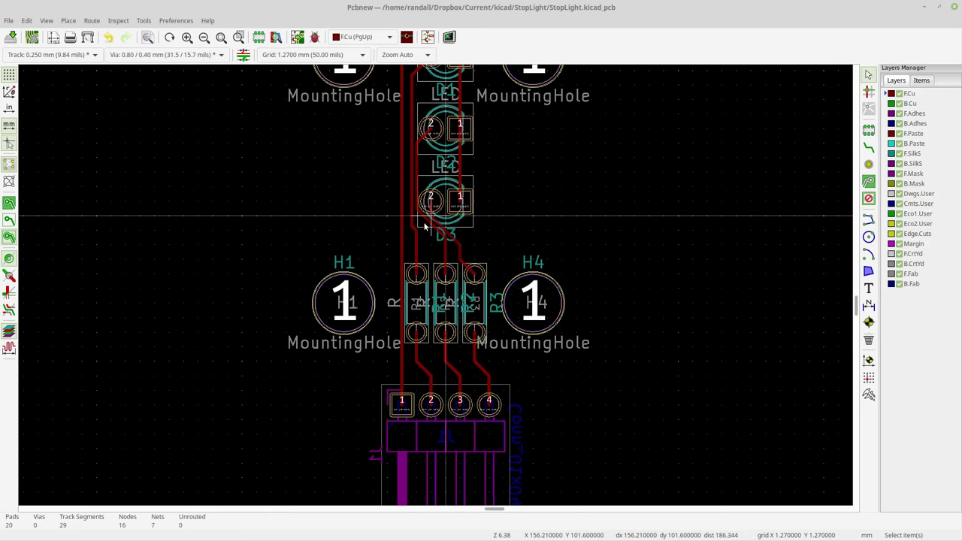
click(425, 227)
Give the track near D3 a free-angle bend, then zoom out to the whole board.
right_click(413, 229)
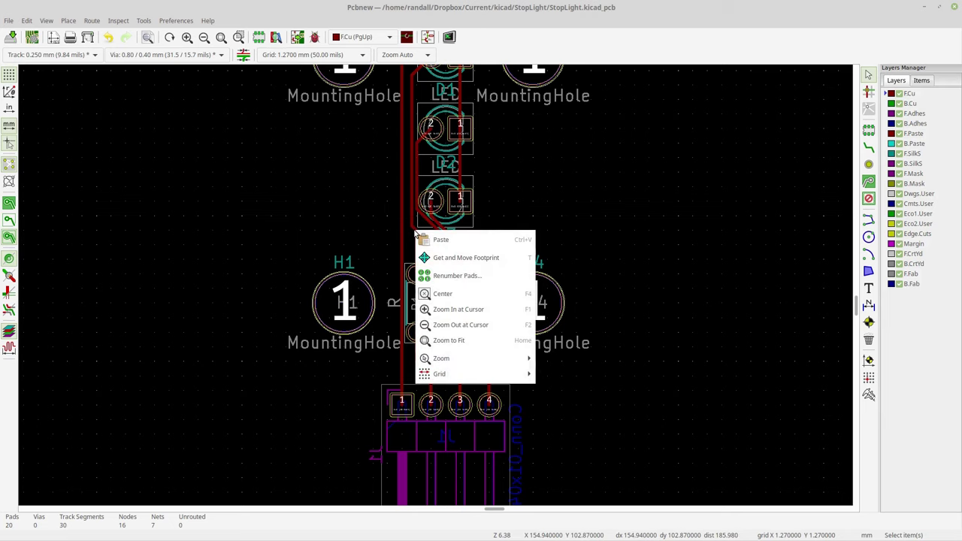
key(Escape)
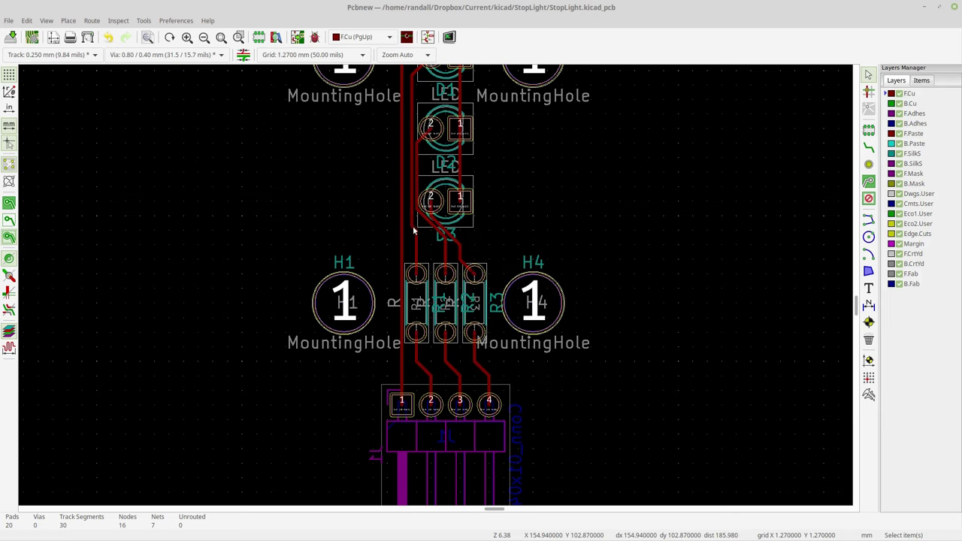
right_click(414, 229)
click(449, 178)
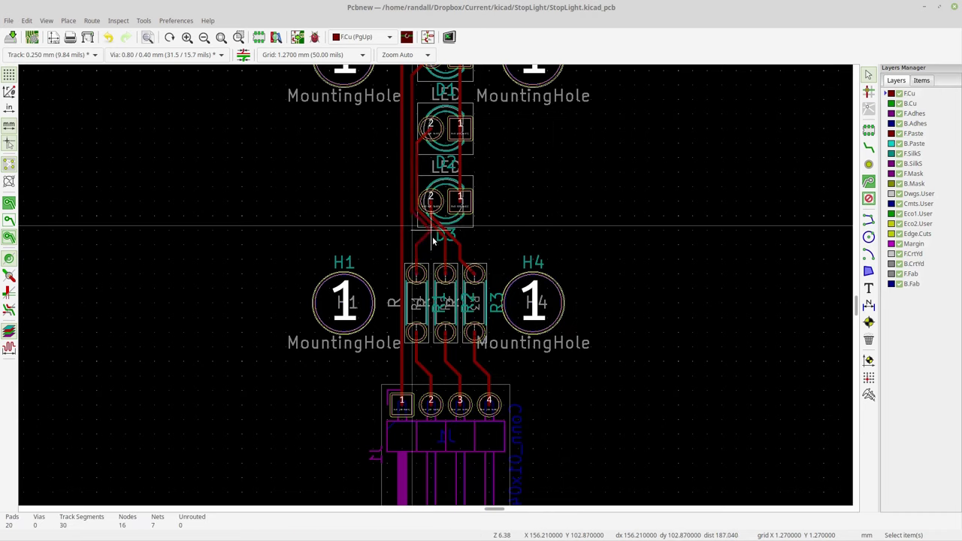
click(433, 240)
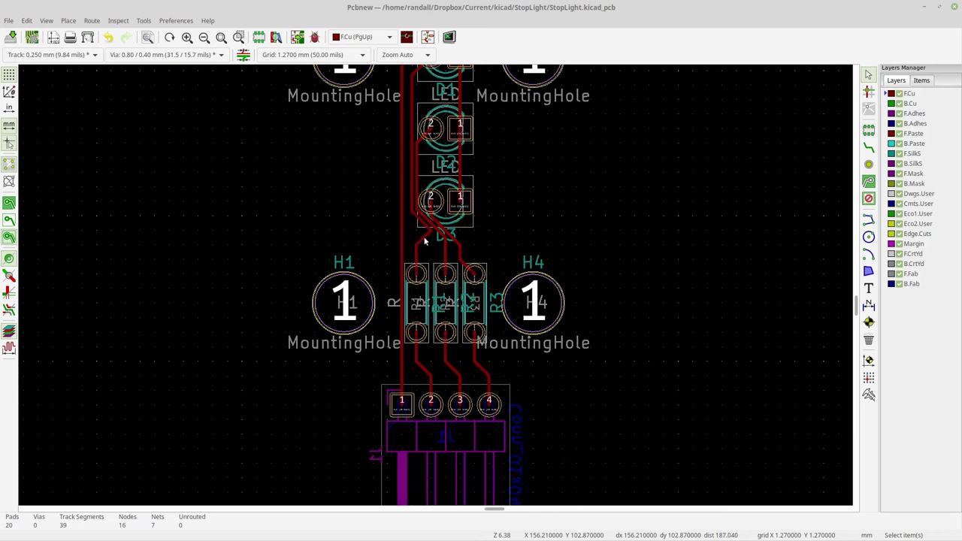
scroll(518, 245, down, 1)
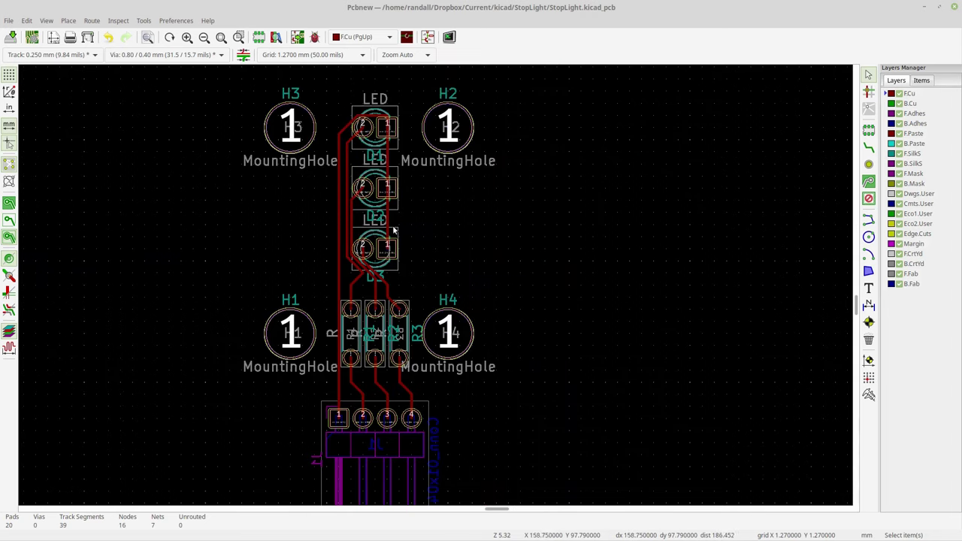
middle_drag(451, 272, 482, 257)
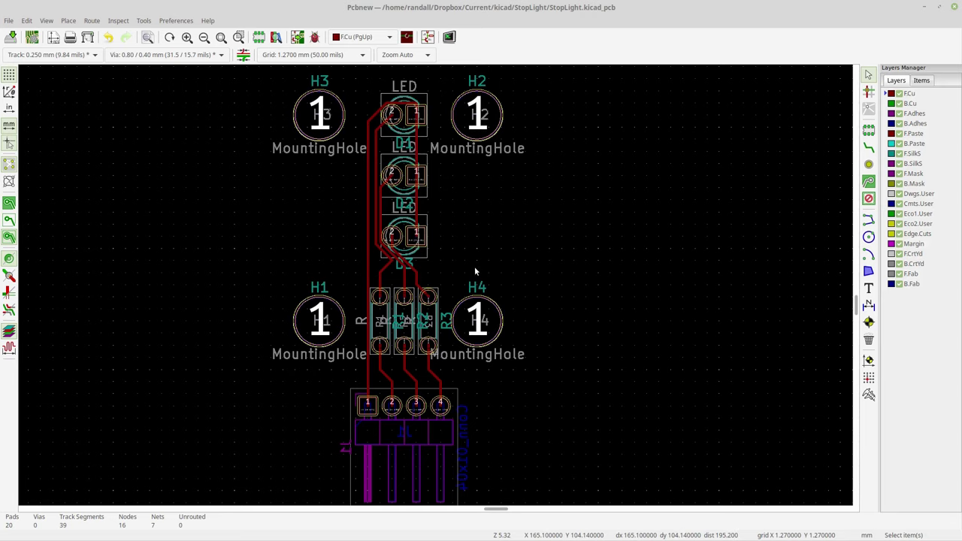
scroll(566, 273, down, 1)
Open View > 3D Viewer, un-maximize it and shrink the window beside the PCB layout.
middle_drag(436, 286, 583, 292)
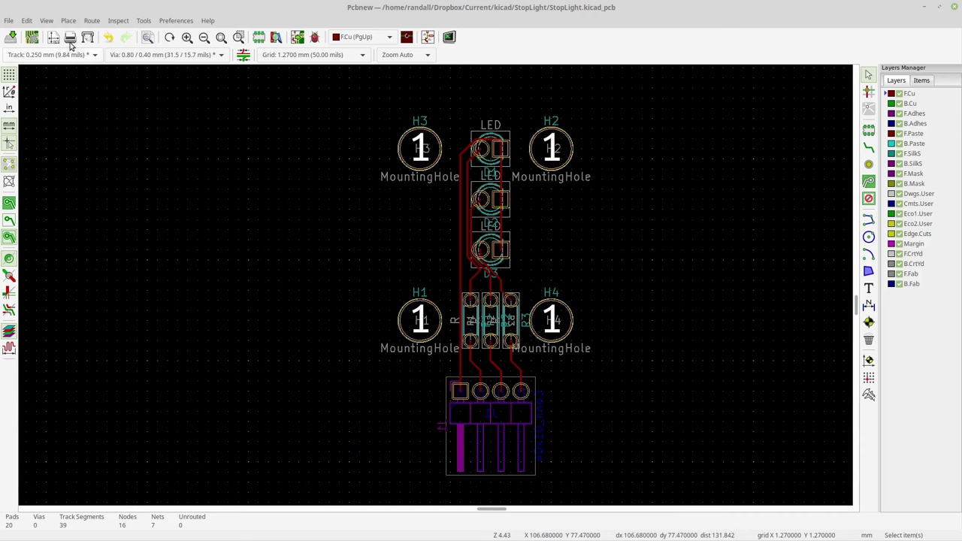
click(46, 20)
click(69, 80)
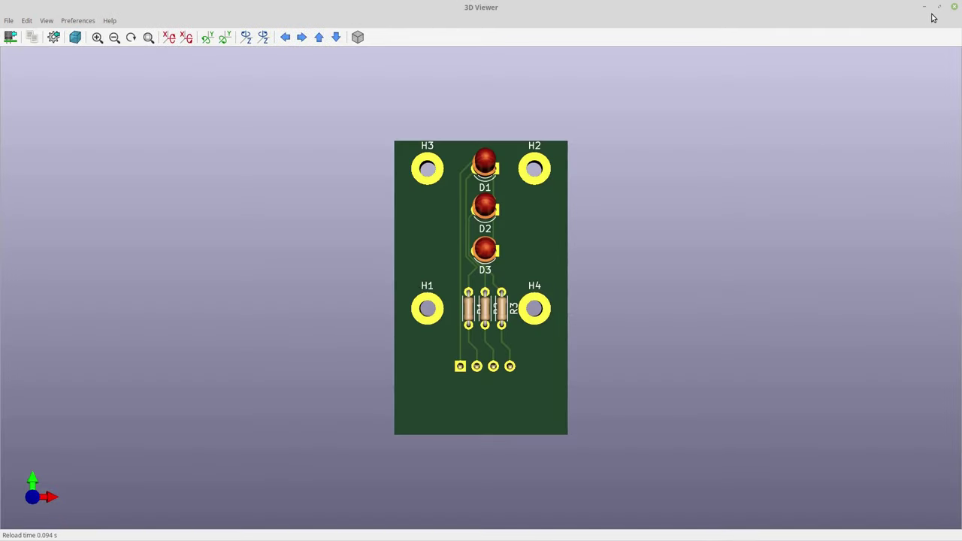
click(938, 7)
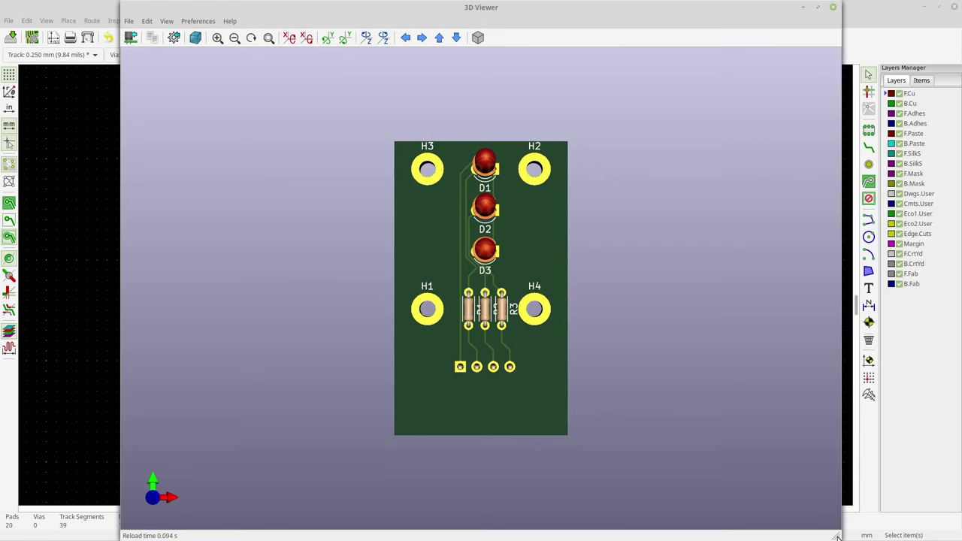
drag(837, 536, 372, 414)
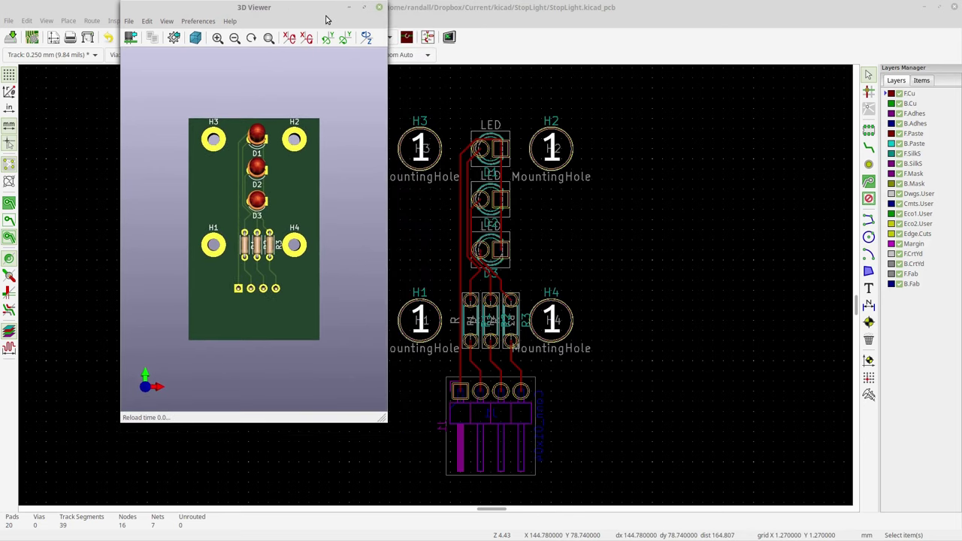
drag(321, 6, 851, 84)
Bring the Pcbnew window back on screen and set Edge.Cuts as the active layer.
key(alt+Tab)
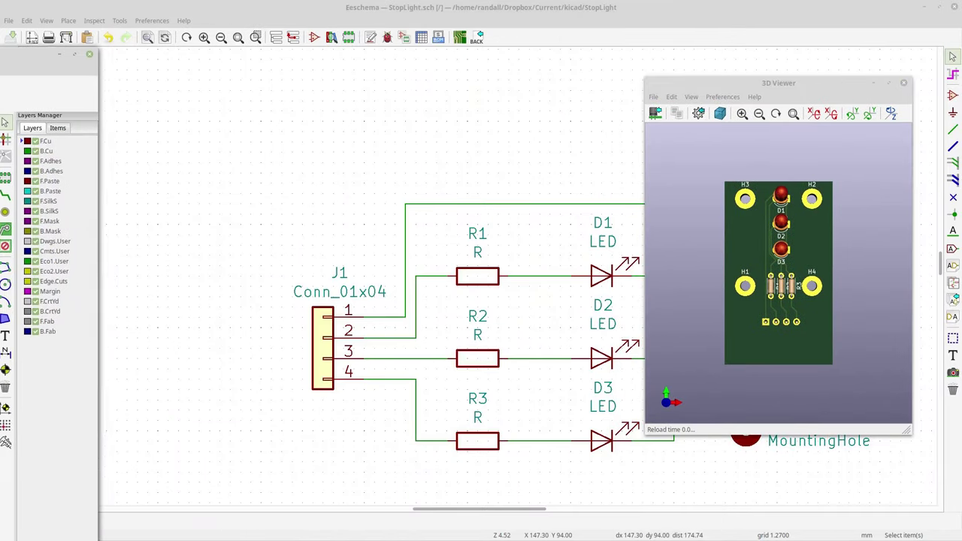
drag(7, 60, 426, 39)
middle_drag(442, 244, 393, 254)
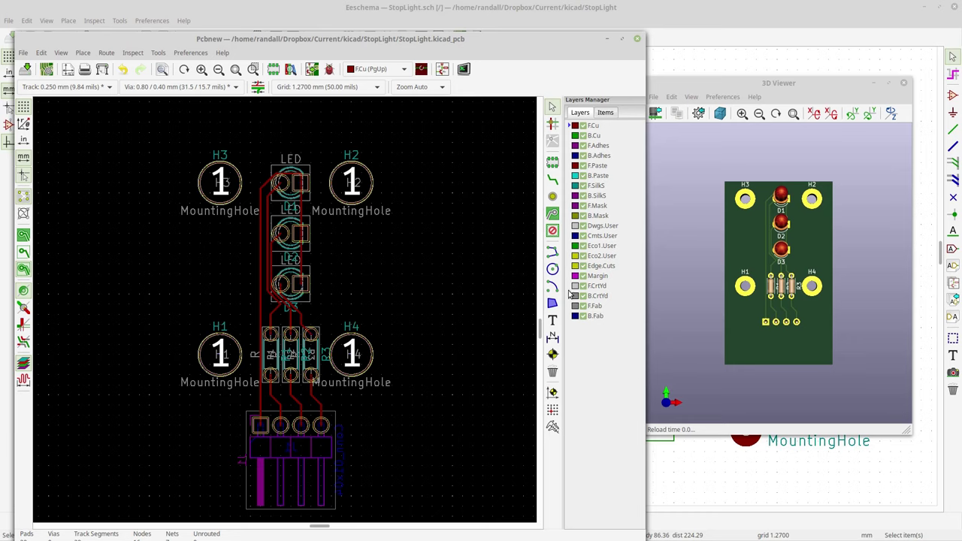
click(598, 268)
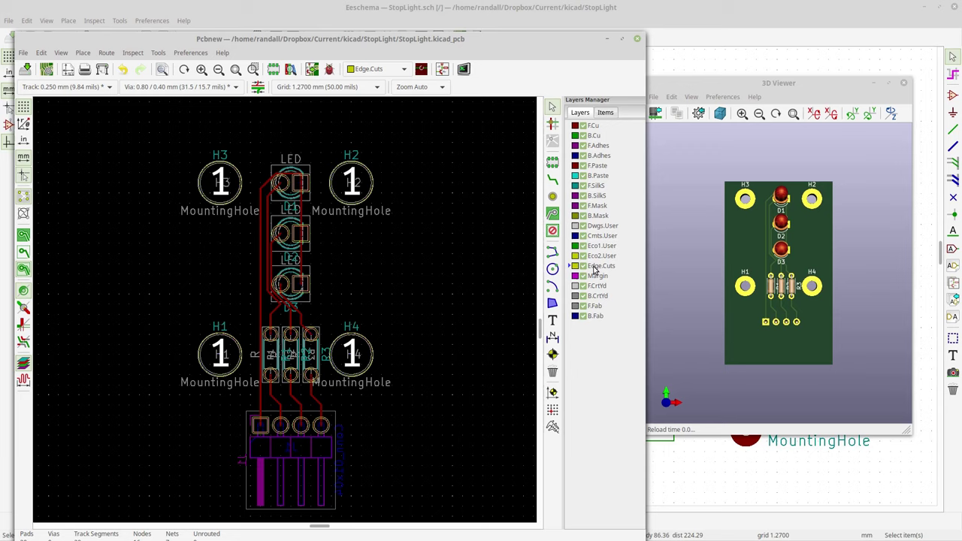
Draw a four-corner closed rectangle on Edge.Cuts enclosing the mounting holes, LEDs and resistors.
click(551, 252)
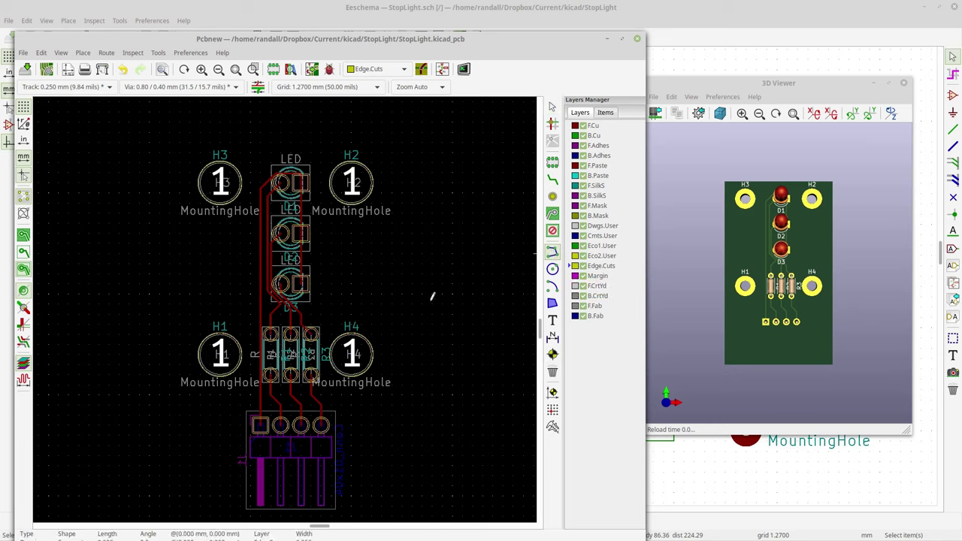
click(189, 425)
click(382, 425)
click(382, 154)
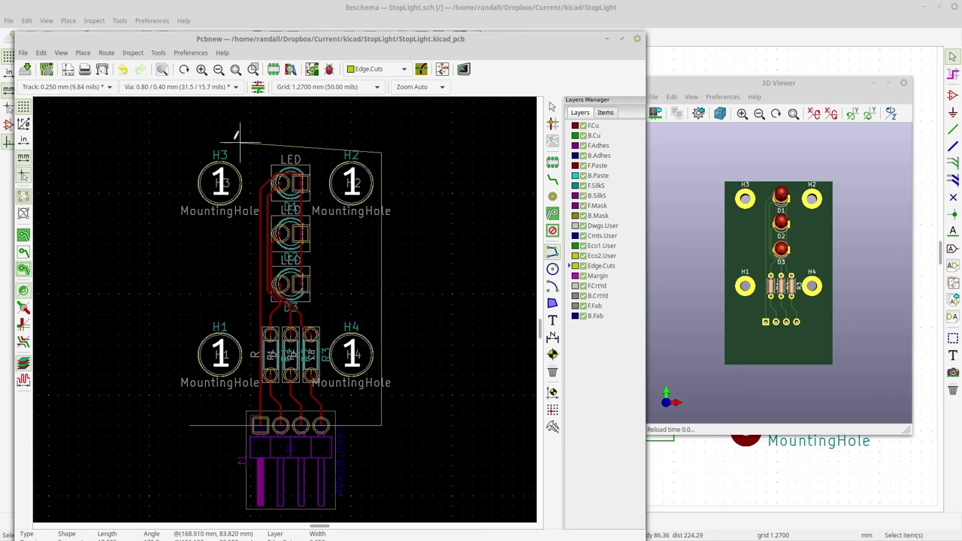
click(190, 153)
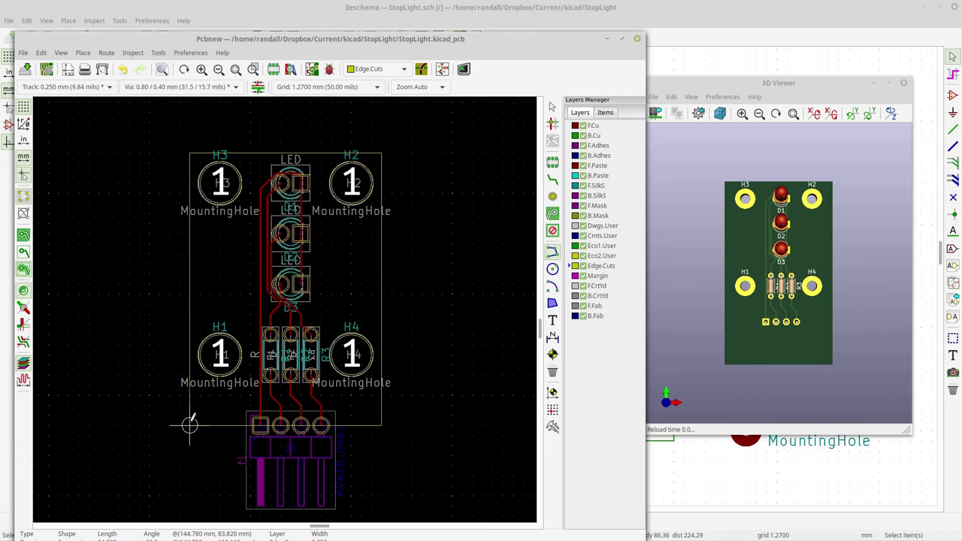
double_click(190, 424)
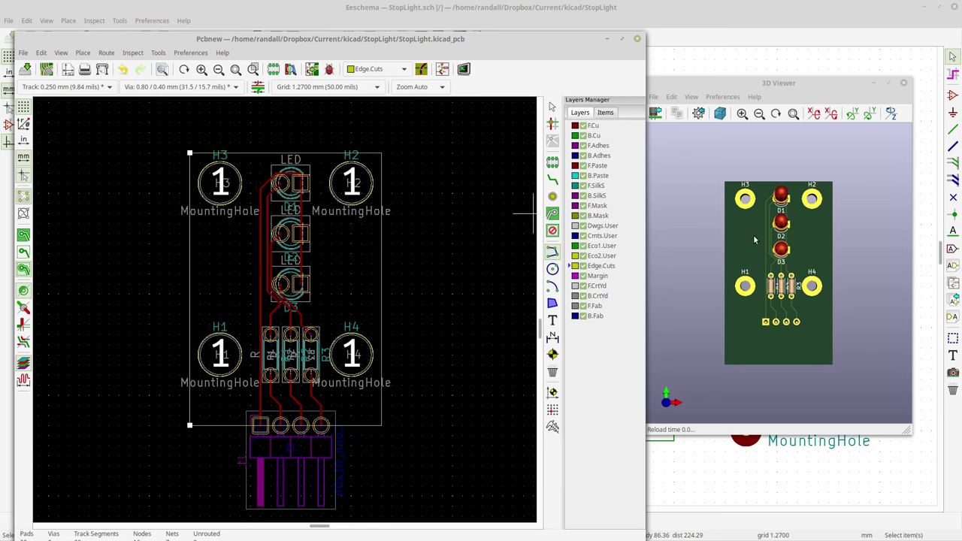
Tilt and zoom the 3D board view to inspect J1's header pins.
click(552, 107)
scroll(759, 158, up, 2)
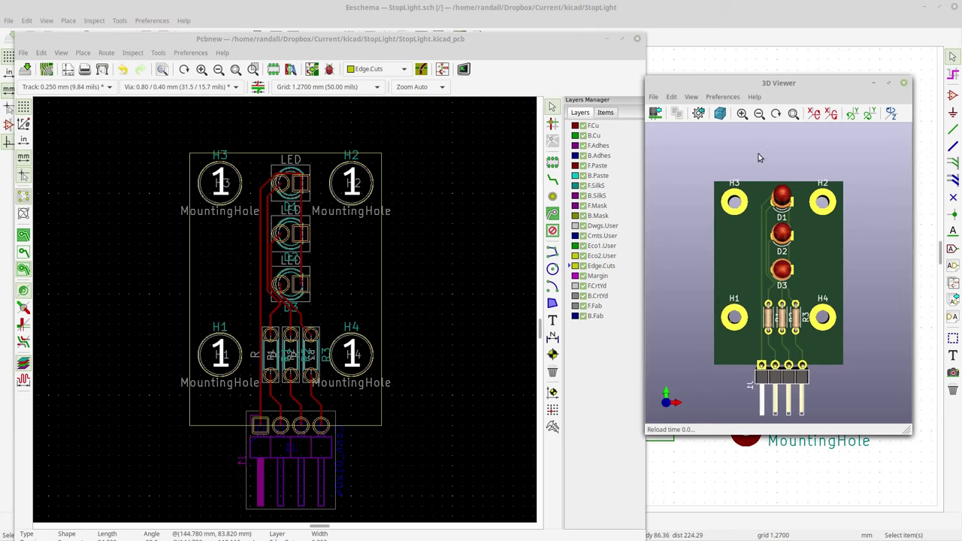
drag(820, 374, 752, 387)
scroll(752, 387, up, 2)
middle_drag(752, 395, 759, 352)
drag(759, 352, 760, 317)
right_click(760, 317)
click(721, 324)
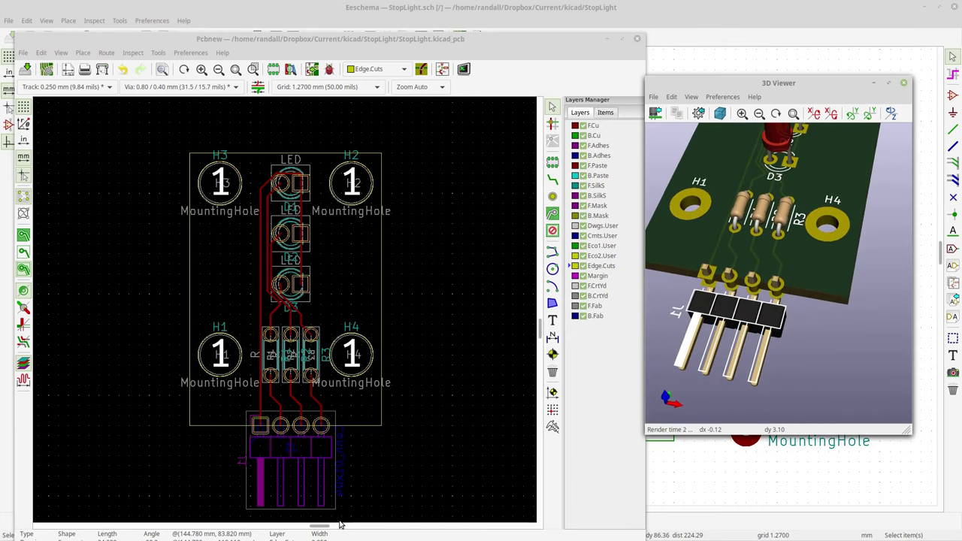
Lower both ends of the outline's bottom edge below the connector pads.
click(232, 431)
drag(227, 454, 190, 420)
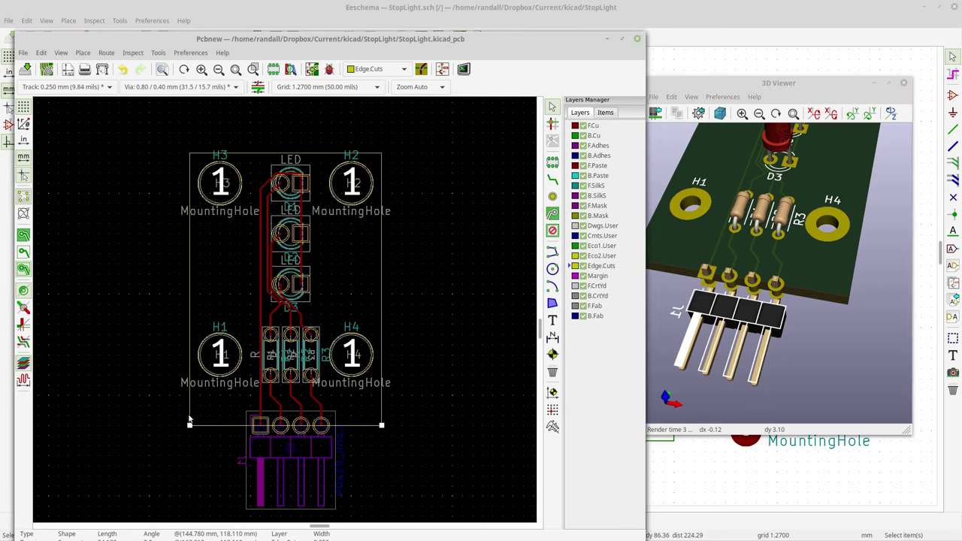
click(203, 432)
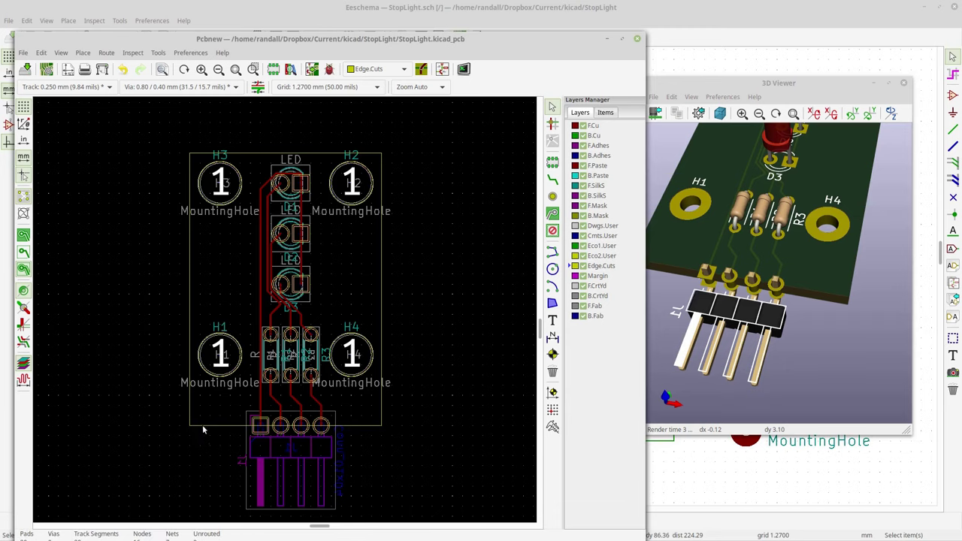
click(201, 425)
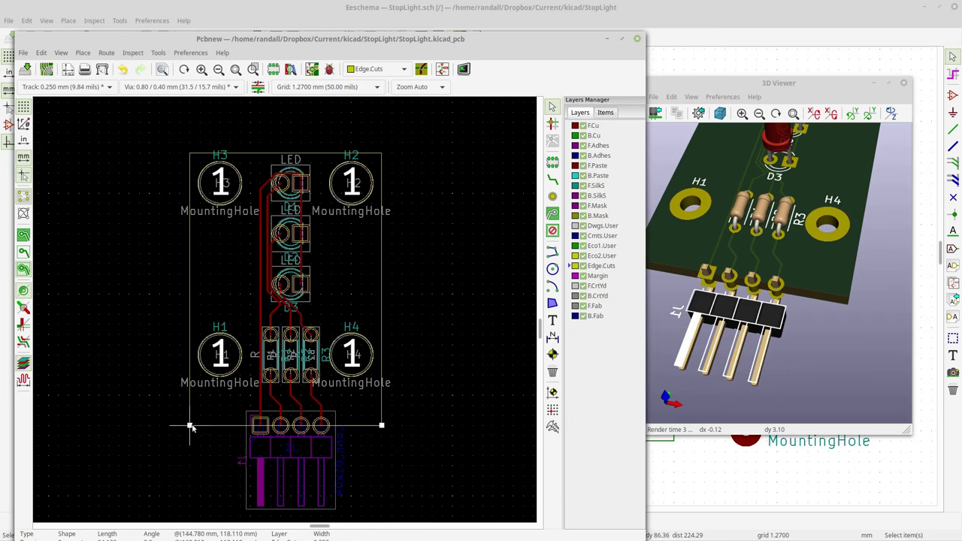
drag(190, 427, 190, 446)
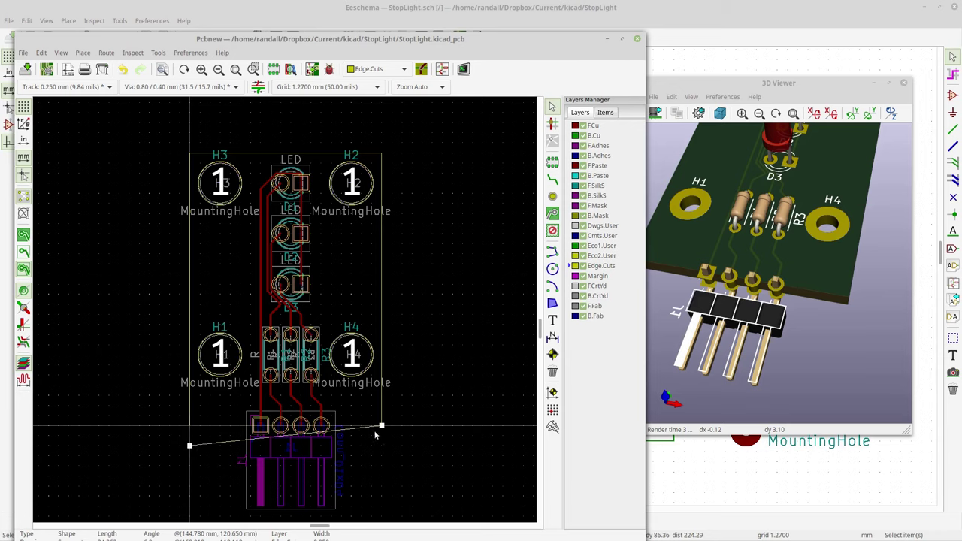
drag(381, 432, 382, 446)
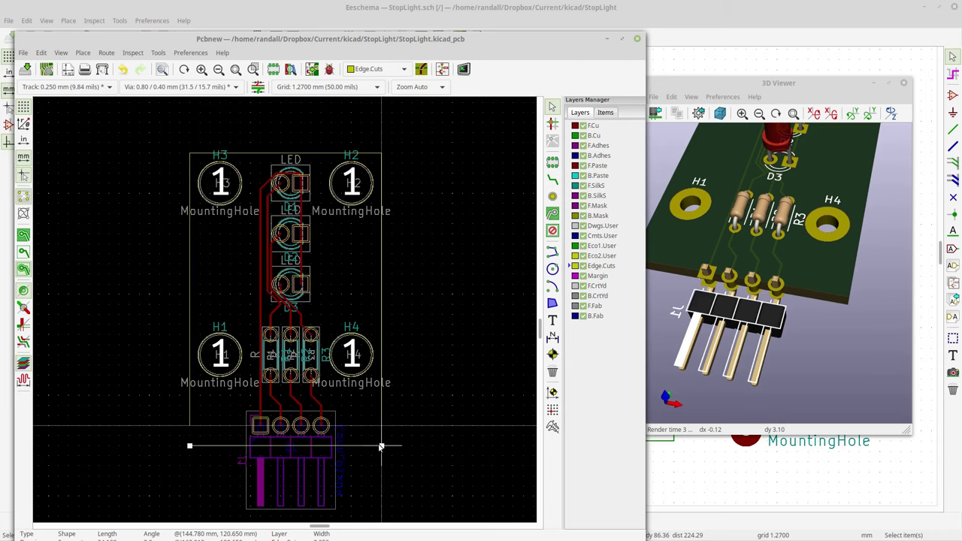
Extend the left and right outline sides down to meet the new bottom edge.
click(190, 423)
drag(190, 425, 190, 448)
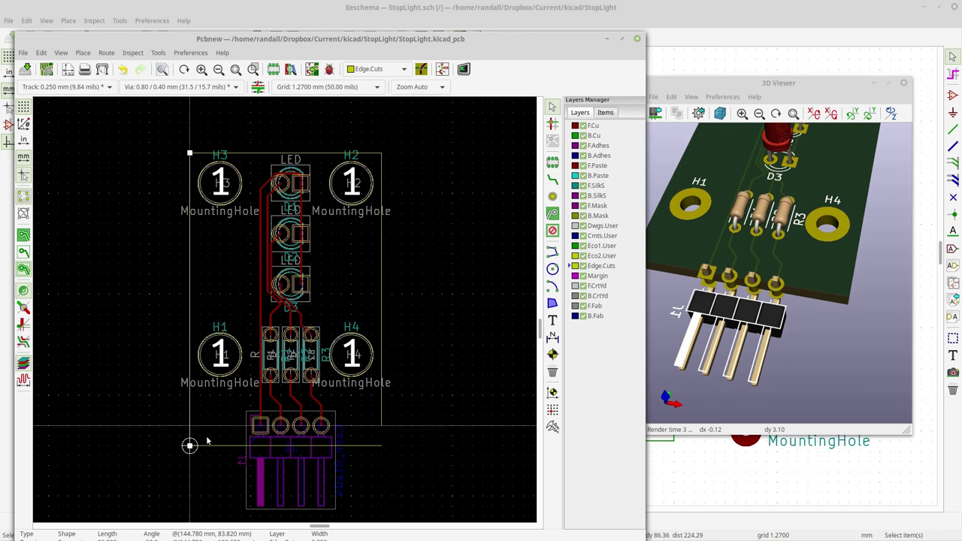
click(382, 429)
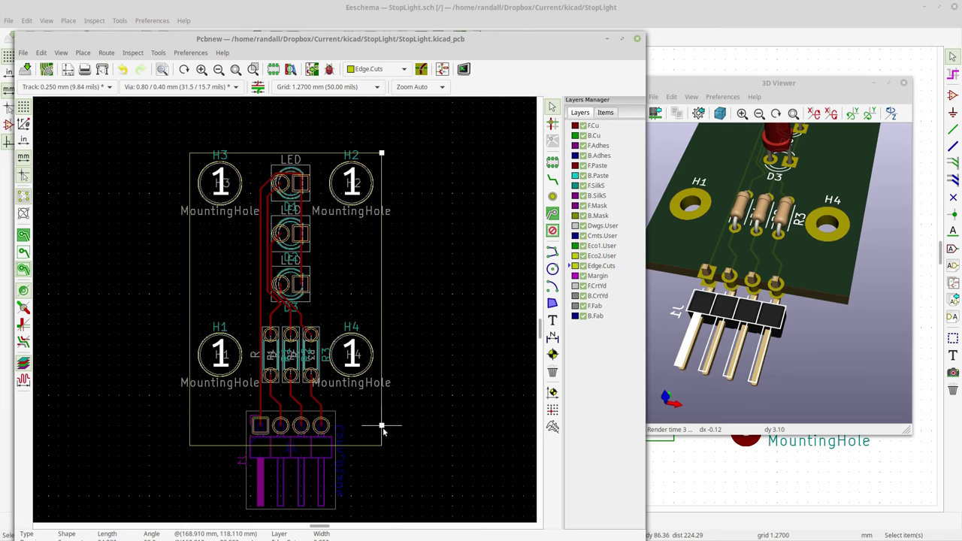
drag(382, 426, 380, 444)
click(396, 471)
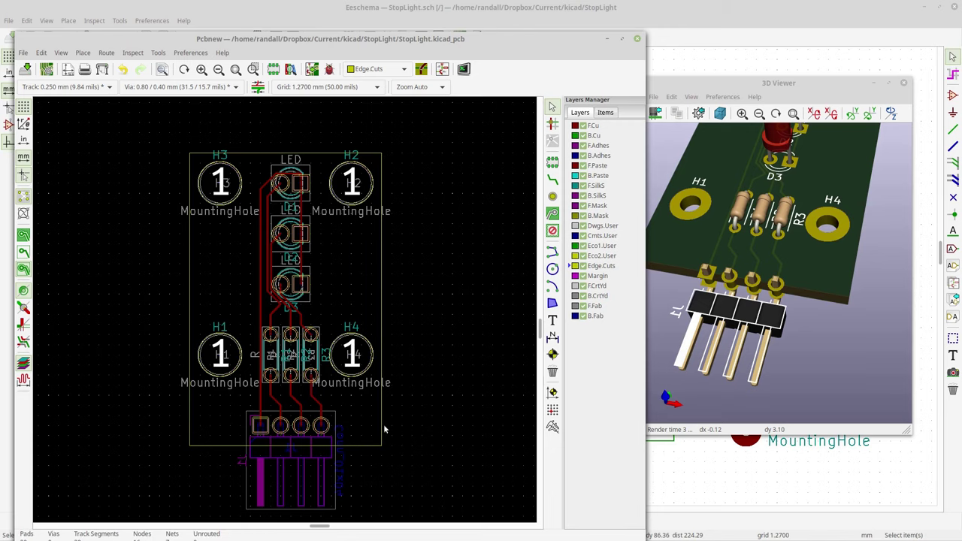
drag(782, 352, 851, 325)
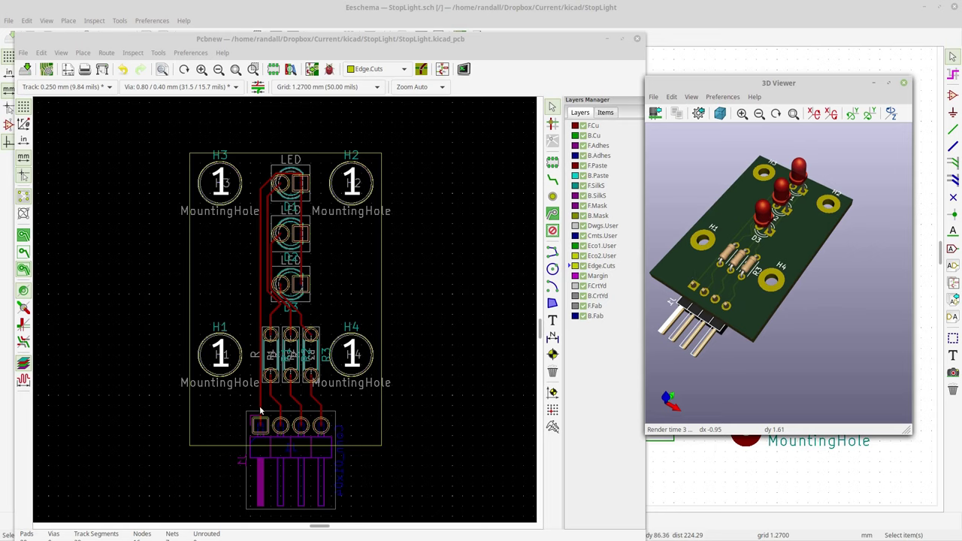
Choose F.SilkS in the Layers Manager as the active layer.
click(570, 187)
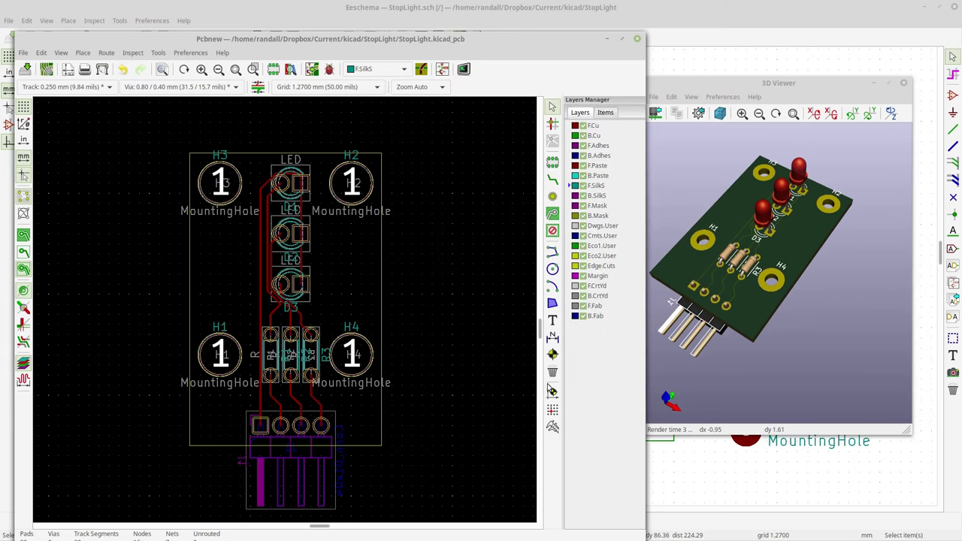
Add a GND text with width 1 and height 1 and place it above J1's first pad.
click(552, 321)
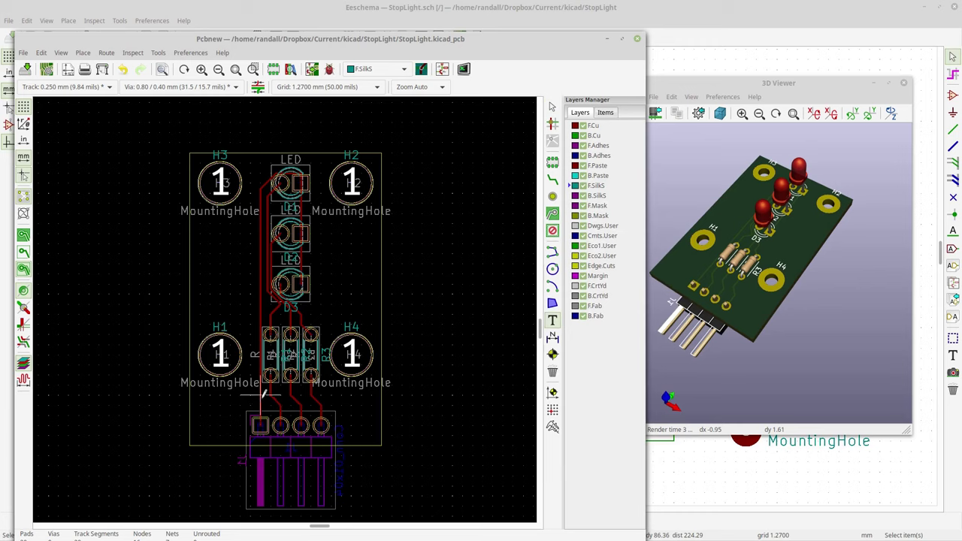
click(263, 395)
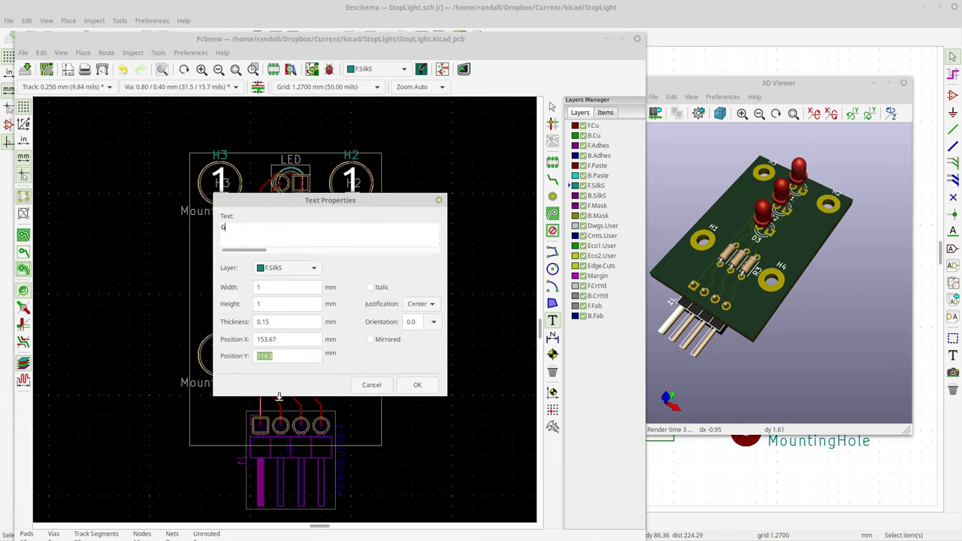
double_click(267, 288)
text(2)
double_click(259, 304)
text(2)
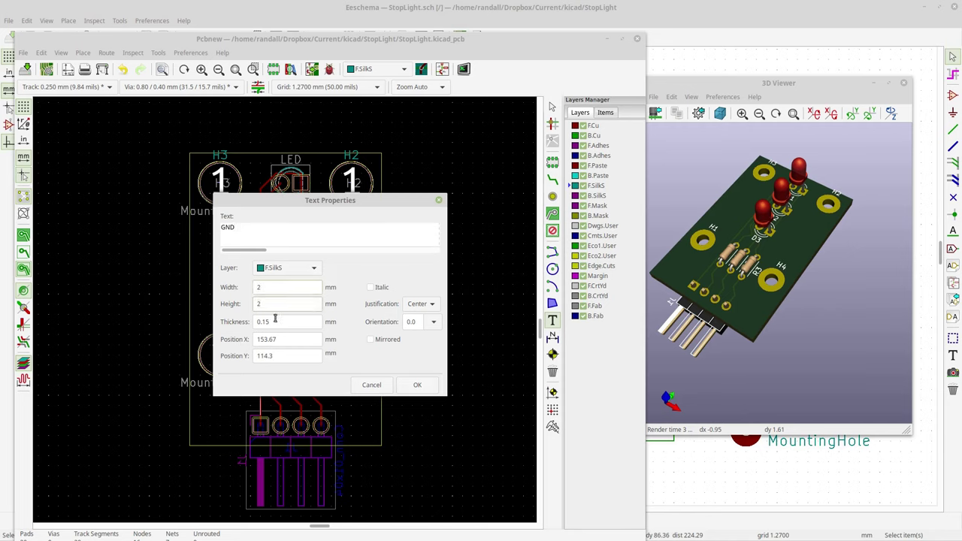
double_click(269, 287)
text(1)
double_click(260, 304)
text(1)
click(417, 385)
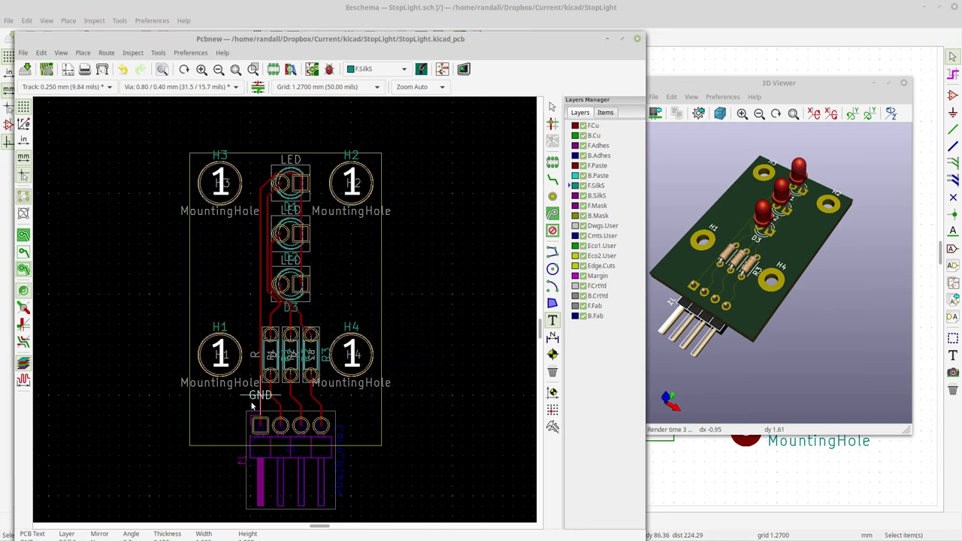
click(260, 406)
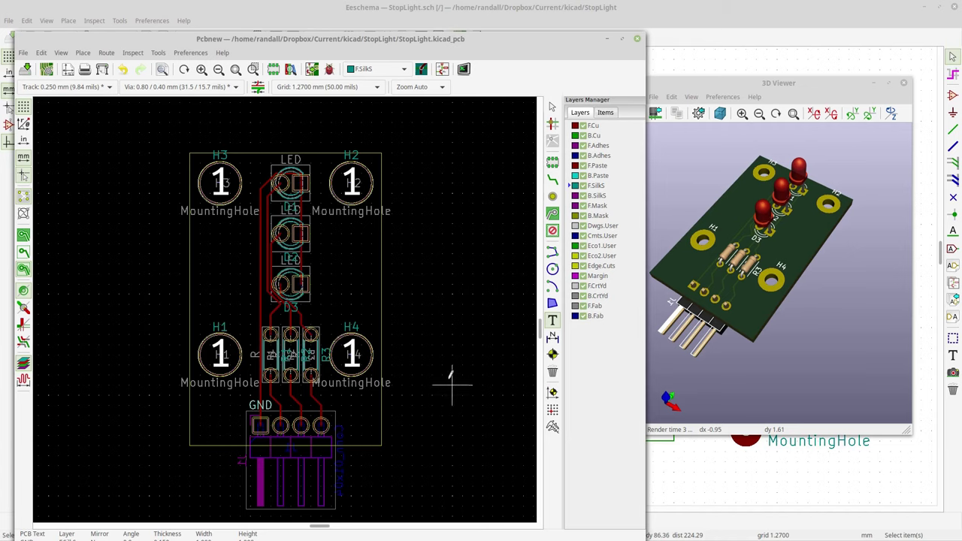
Reload the 3D view and orbit and zoom the board to check the new GND label.
click(768, 372)
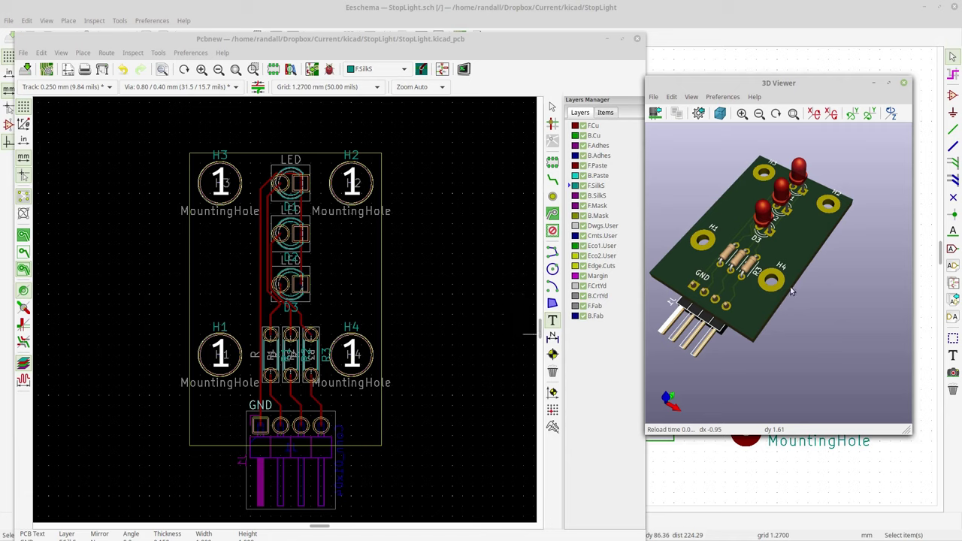
drag(778, 284, 766, 287)
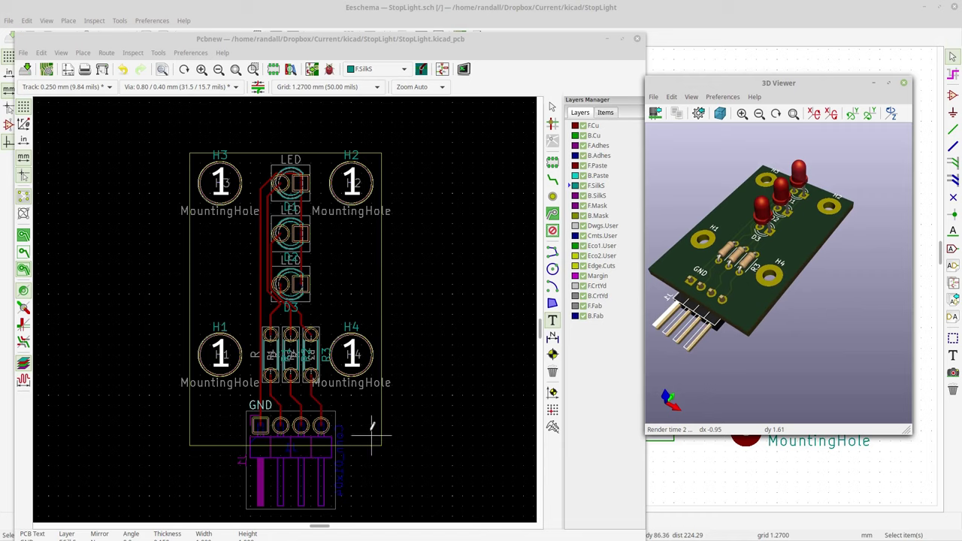
key(F1)
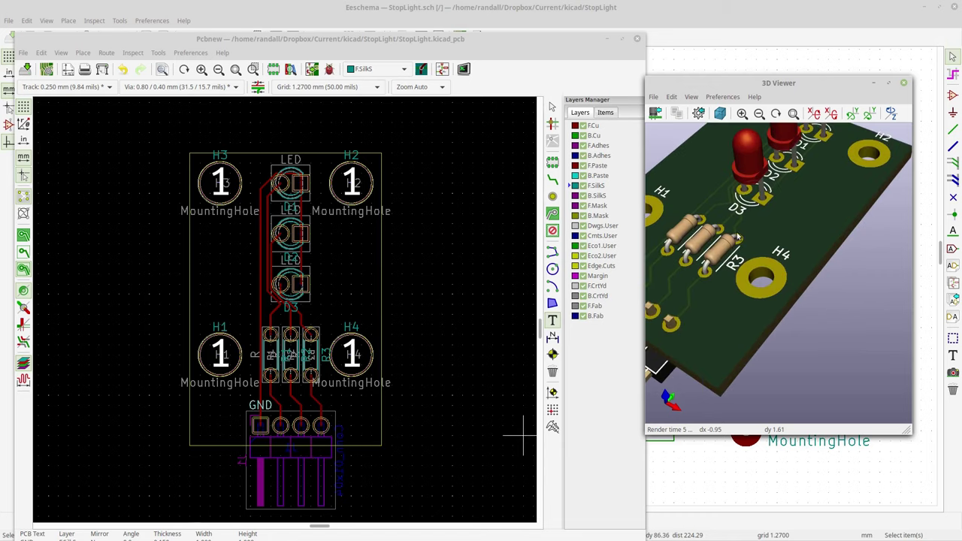
drag(733, 291, 820, 310)
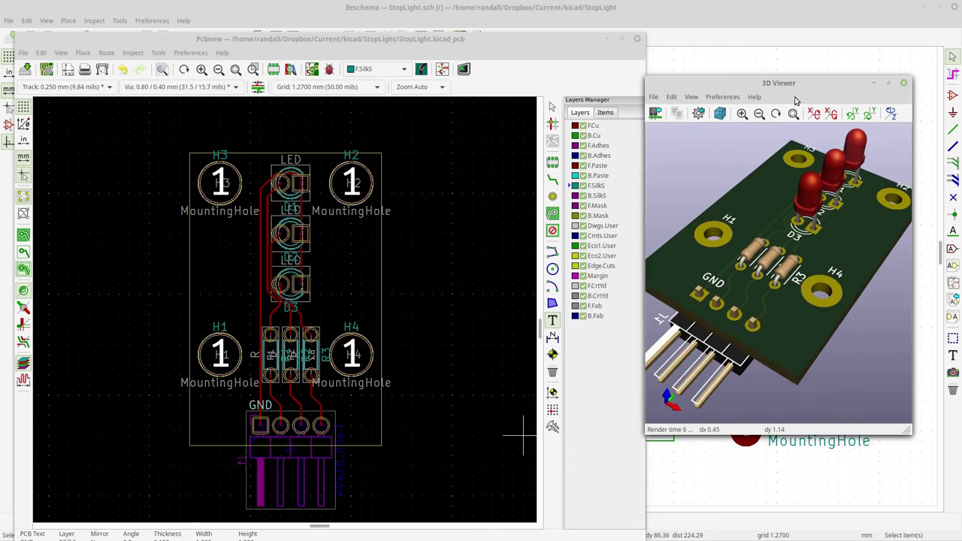
drag(774, 83, 664, 82)
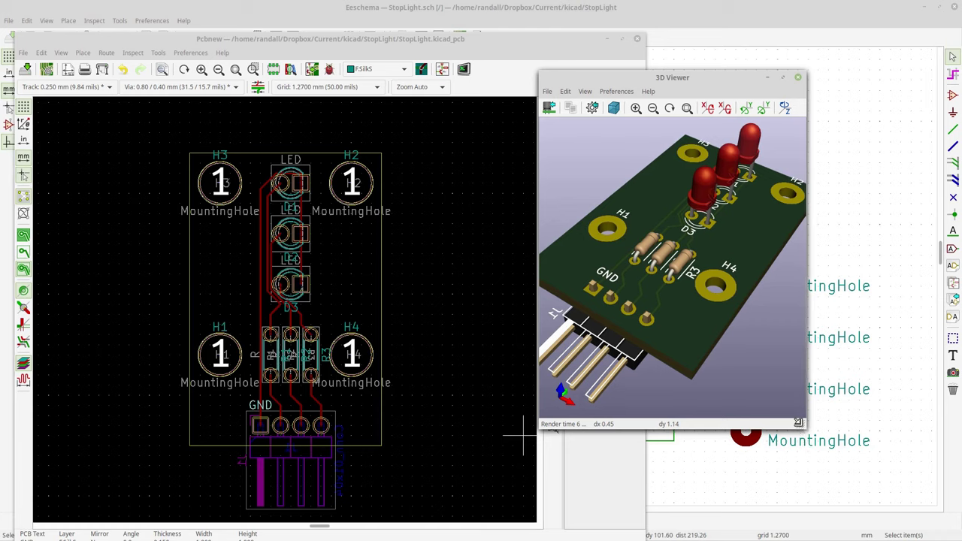
Enlarge the 3D Viewer window and orbit the board through several tilted views.
drag(809, 430, 892, 490)
drag(774, 345, 792, 316)
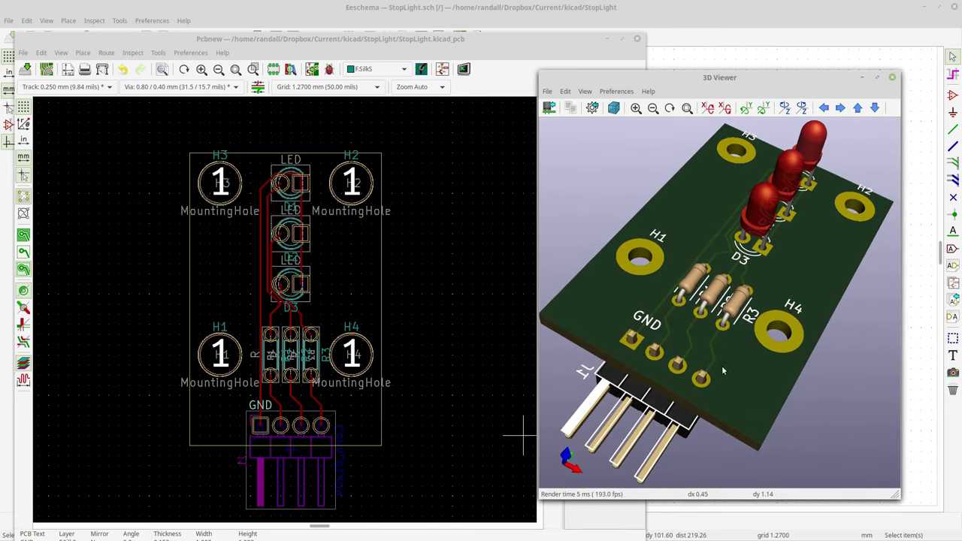
drag(749, 367, 666, 361)
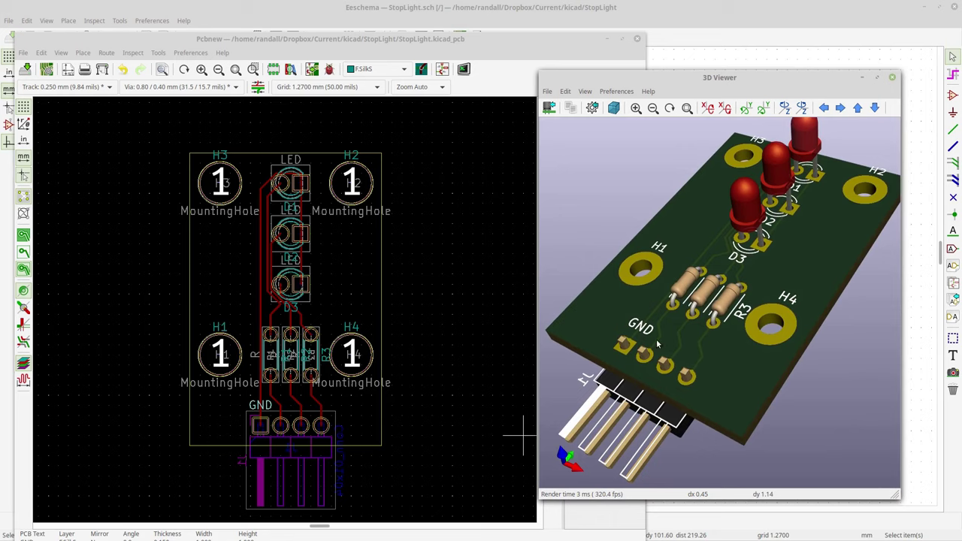
drag(822, 276, 770, 234)
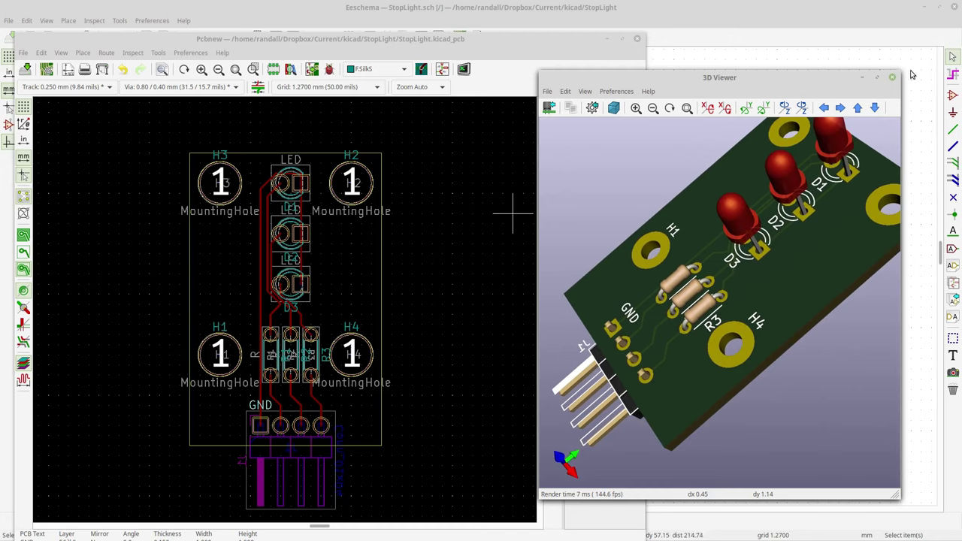
Switch between Eeschema and Pcbnew, ending with the StopLight board editor in front.
click(955, 55)
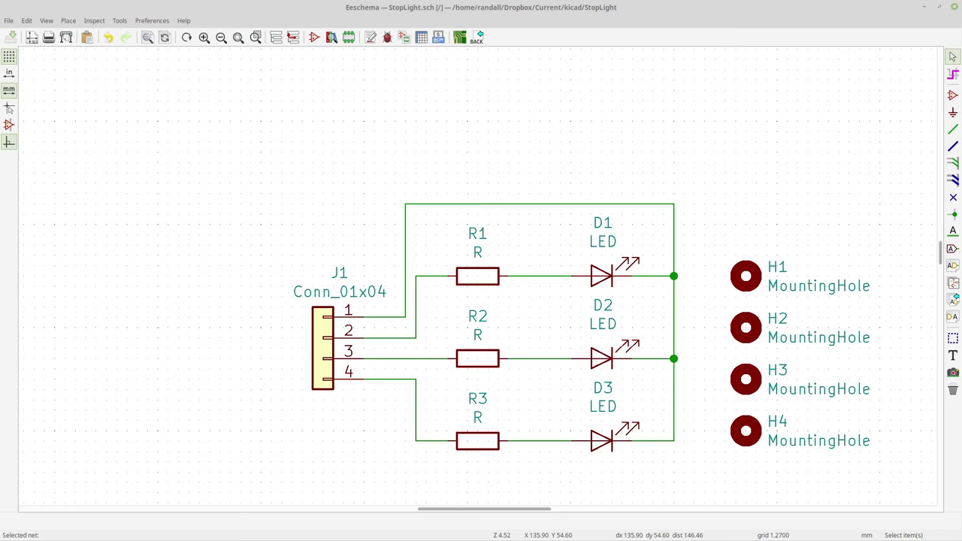
key(alt+Tab)
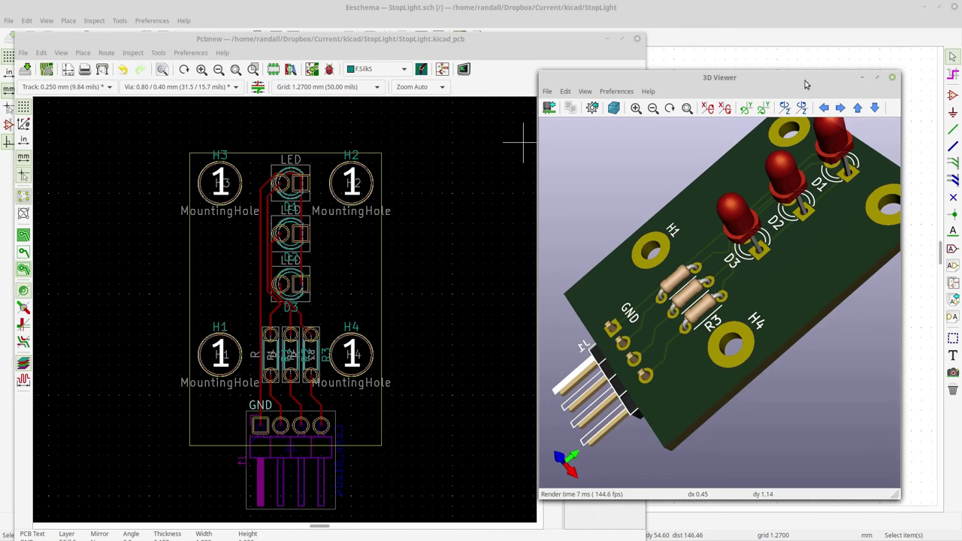
click(952, 60)
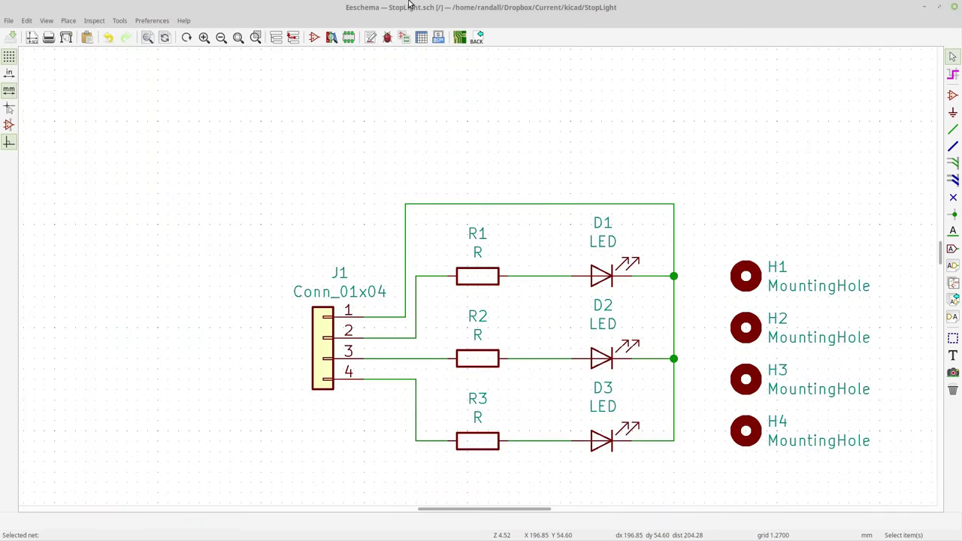
key(alt+Tab)
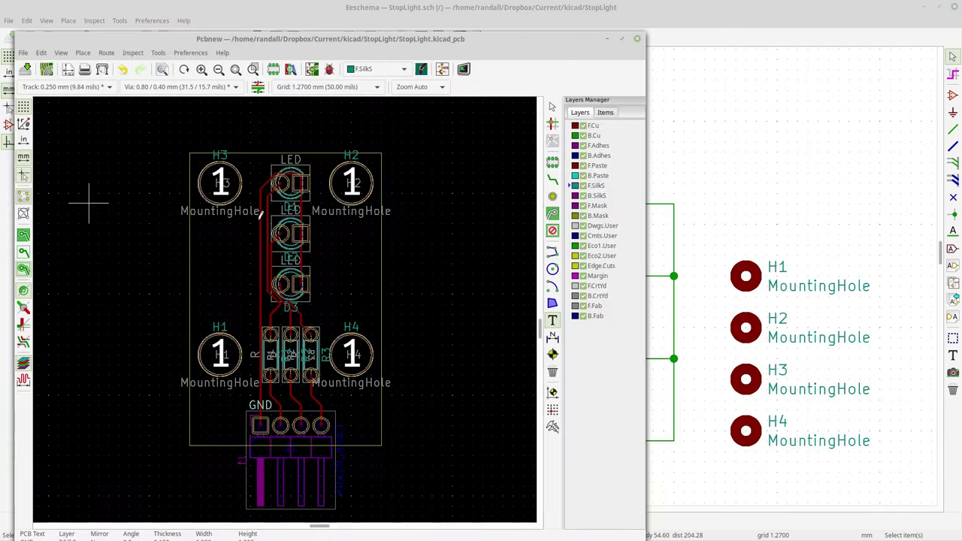
End text placement and move the D1 reference label to the right of the top LED.
click(551, 109)
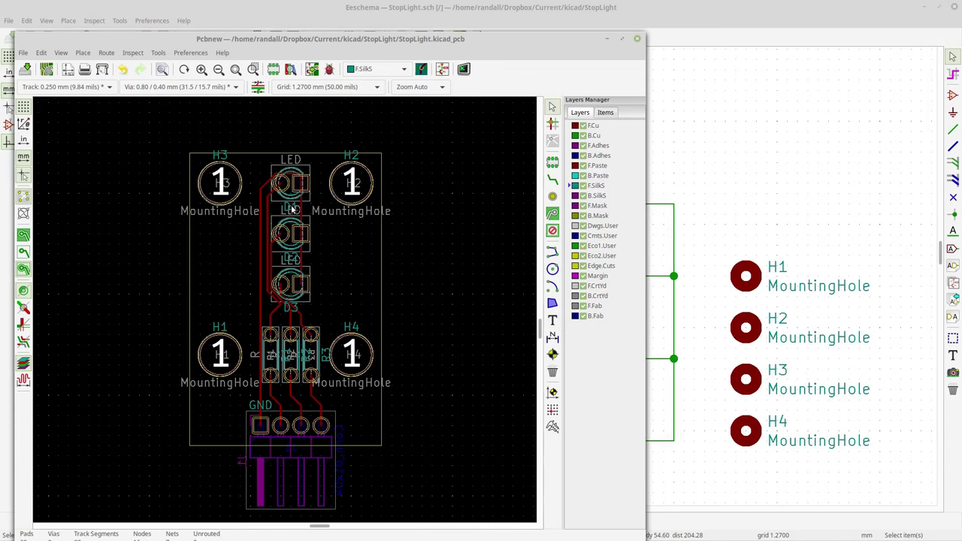
click(293, 209)
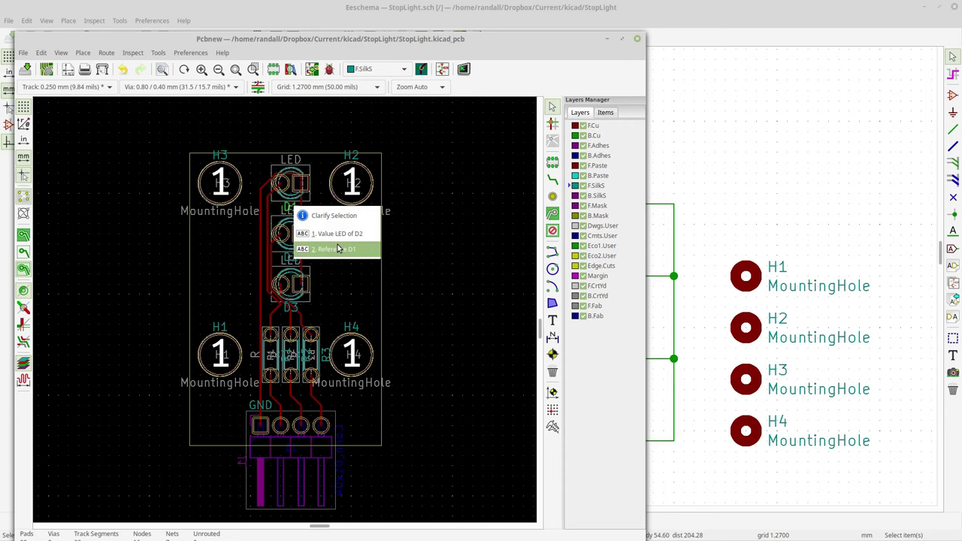
click(338, 248)
key(m)
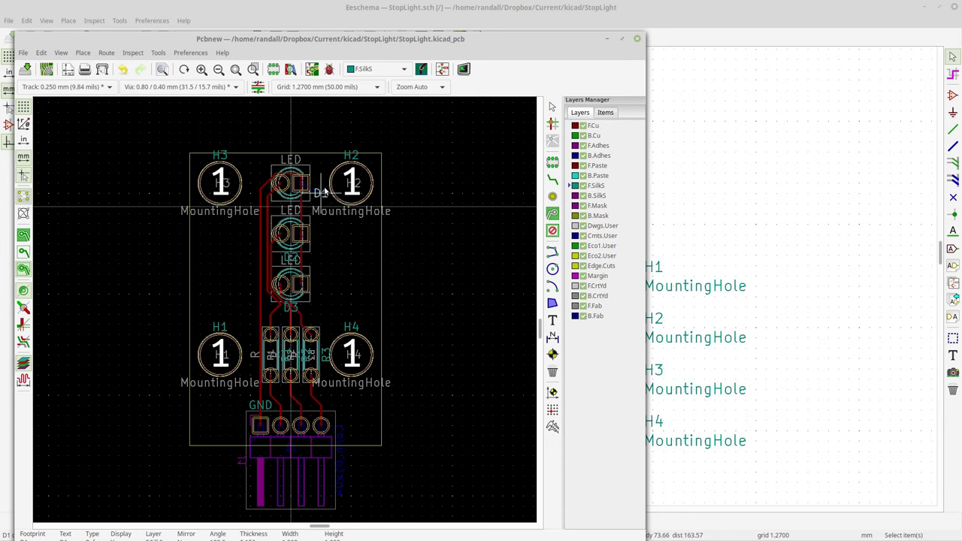
click(326, 190)
Move the D2 and D3 reference labels to the right of the middle and lower LEDs.
click(296, 258)
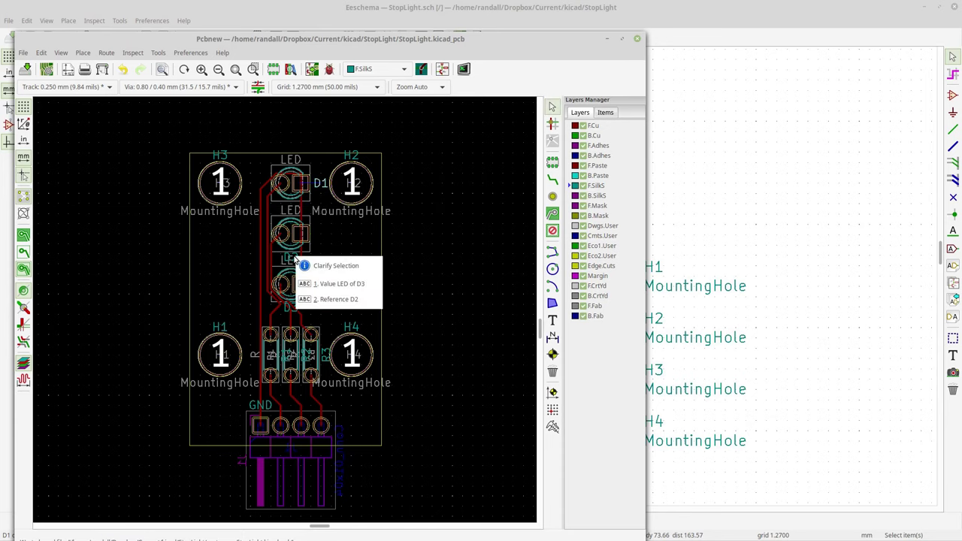
click(313, 299)
key(m)
click(319, 234)
click(291, 304)
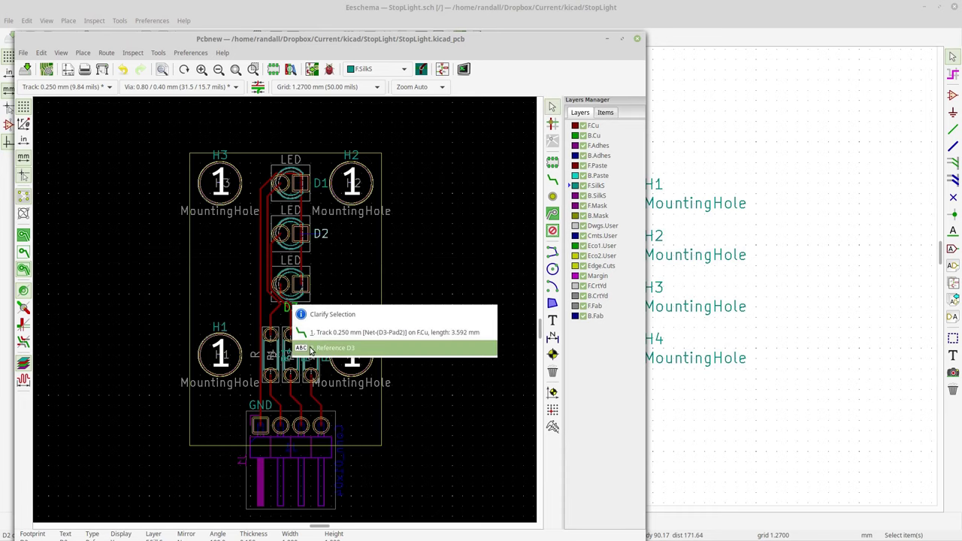
click(311, 349)
key(m)
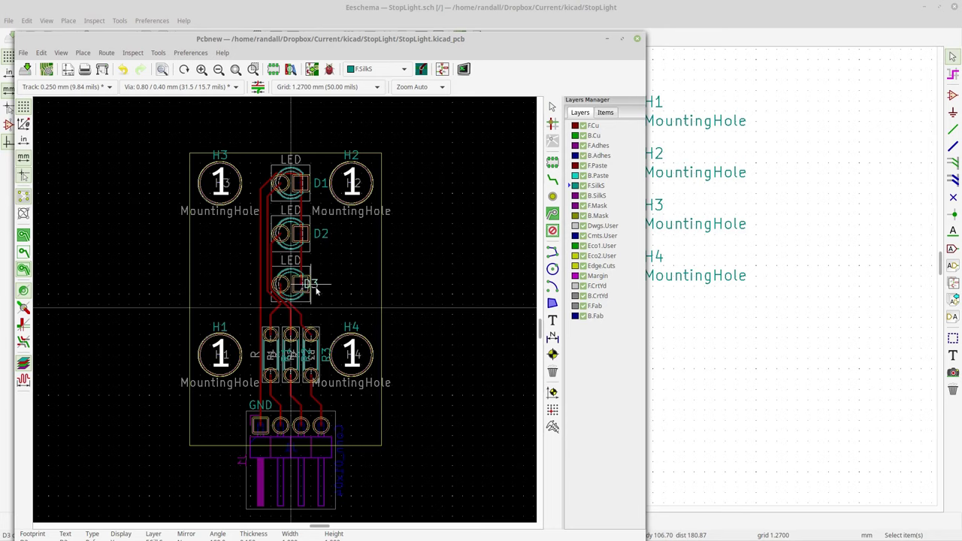
click(321, 284)
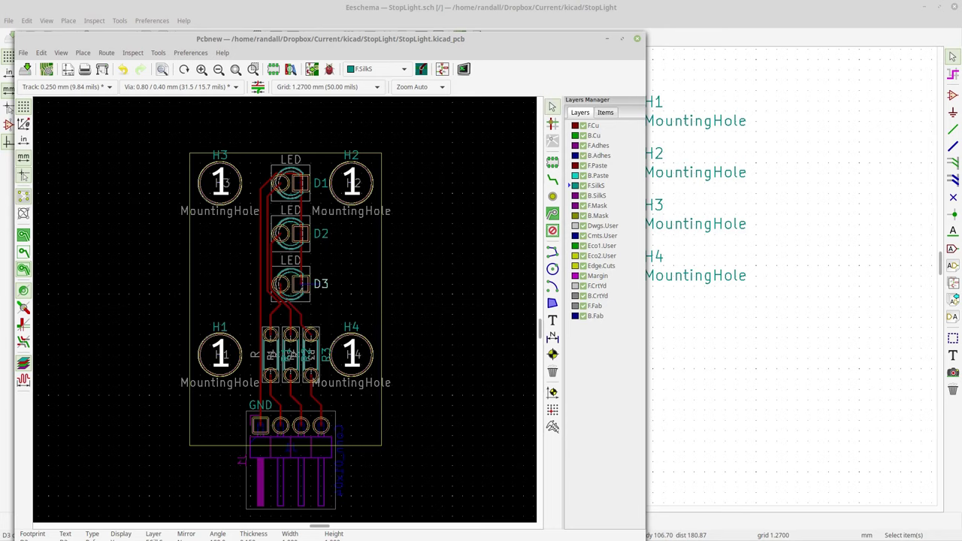
Open the 3D Viewer with Alt+3 and orbit the board to inspect the D1–D3 label positions.
key(alt+3)
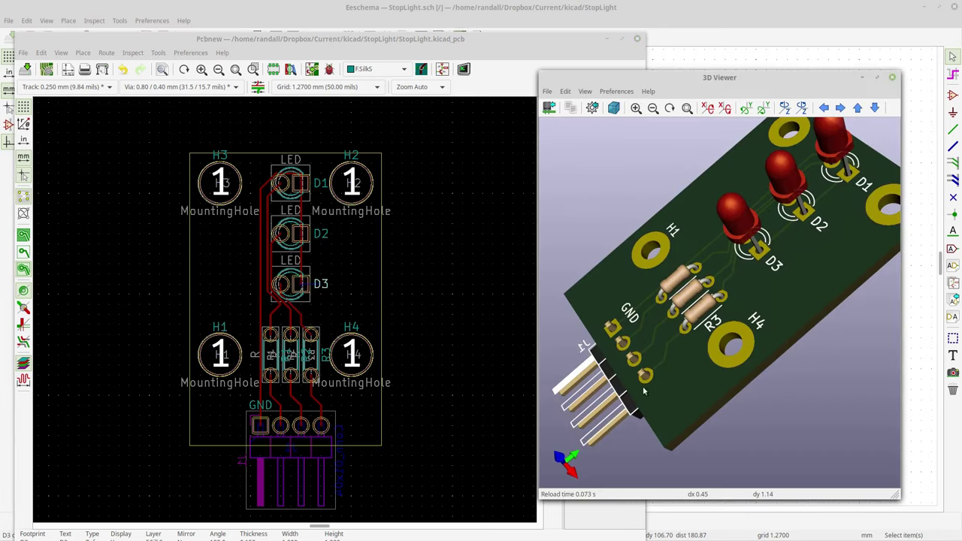
drag(654, 391, 765, 291)
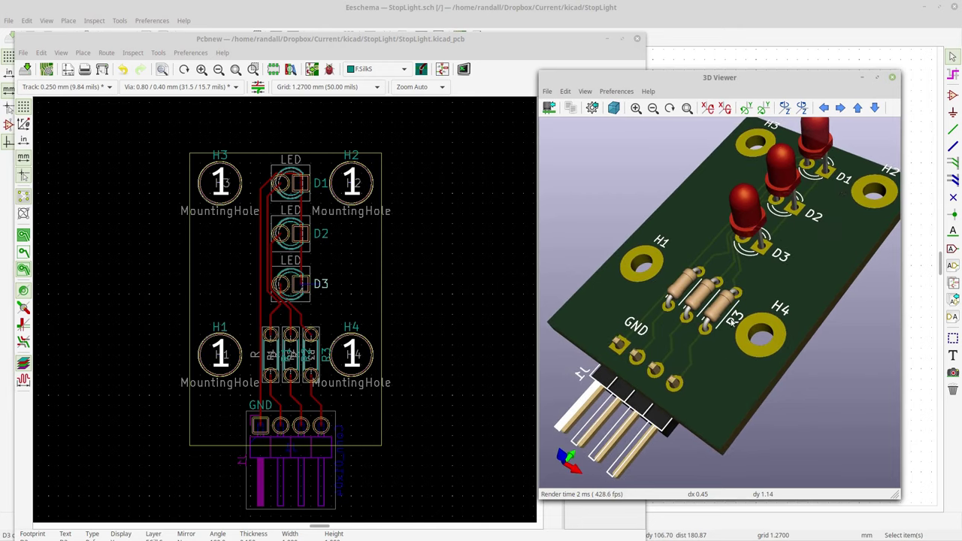
drag(693, 357, 718, 368)
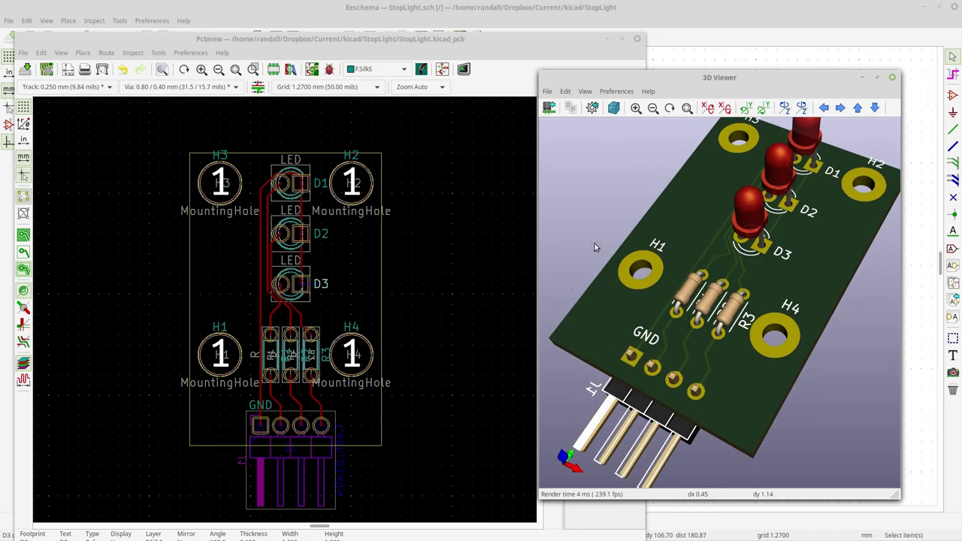